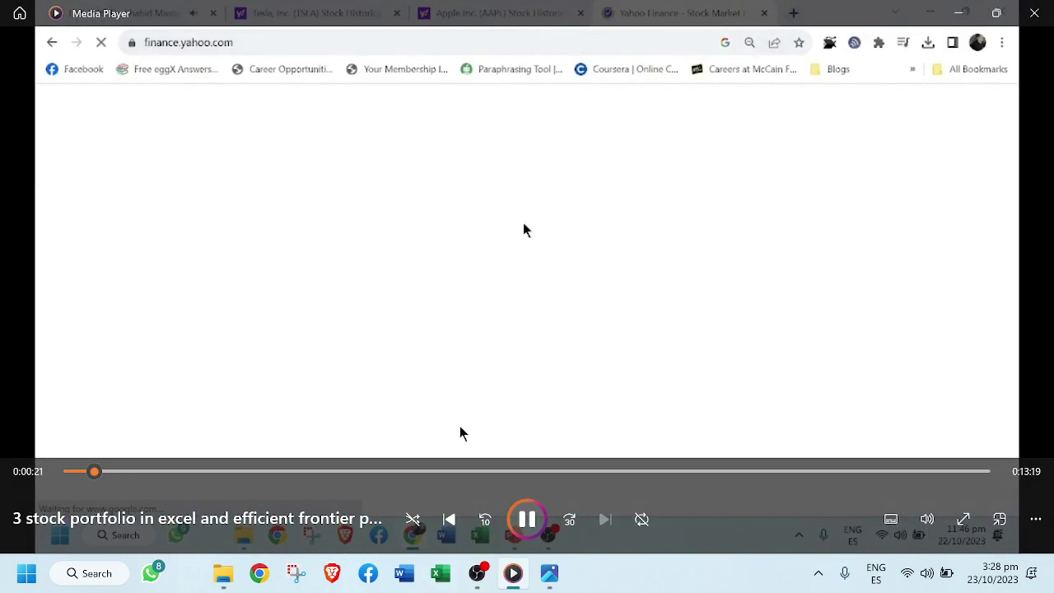
Open the historical price data for Alphabet Inc. (GOOG) on Yahoo Finance
double_click(461, 432)
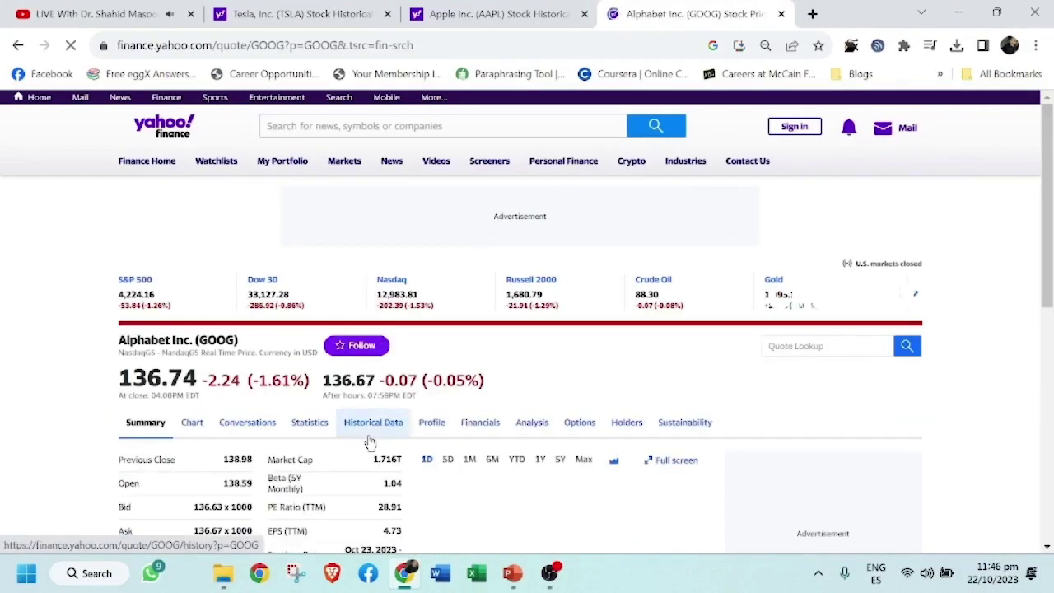
click(369, 442)
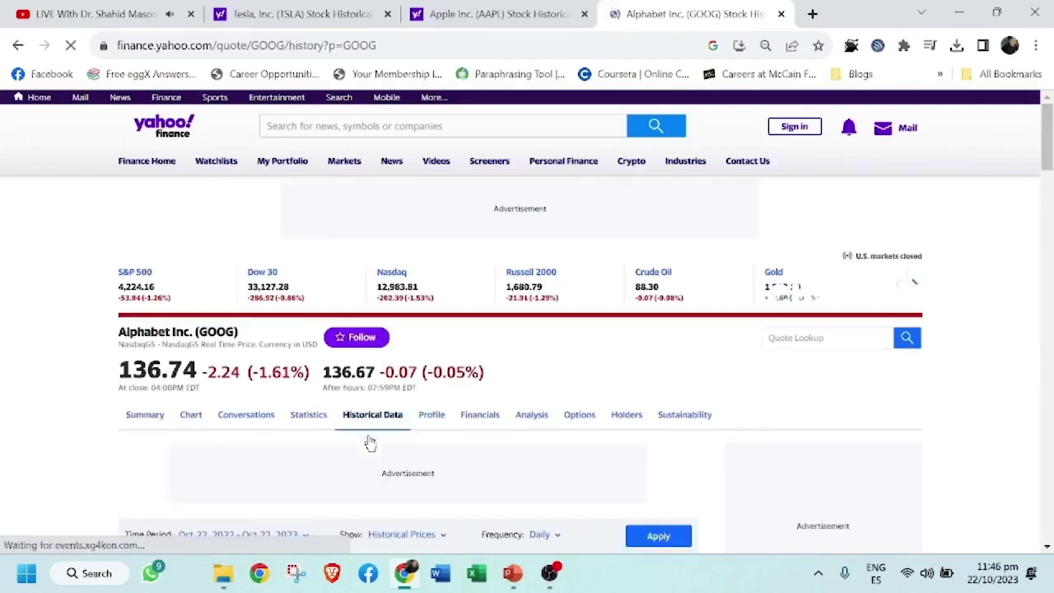
drag(1044, 141, 1043, 179)
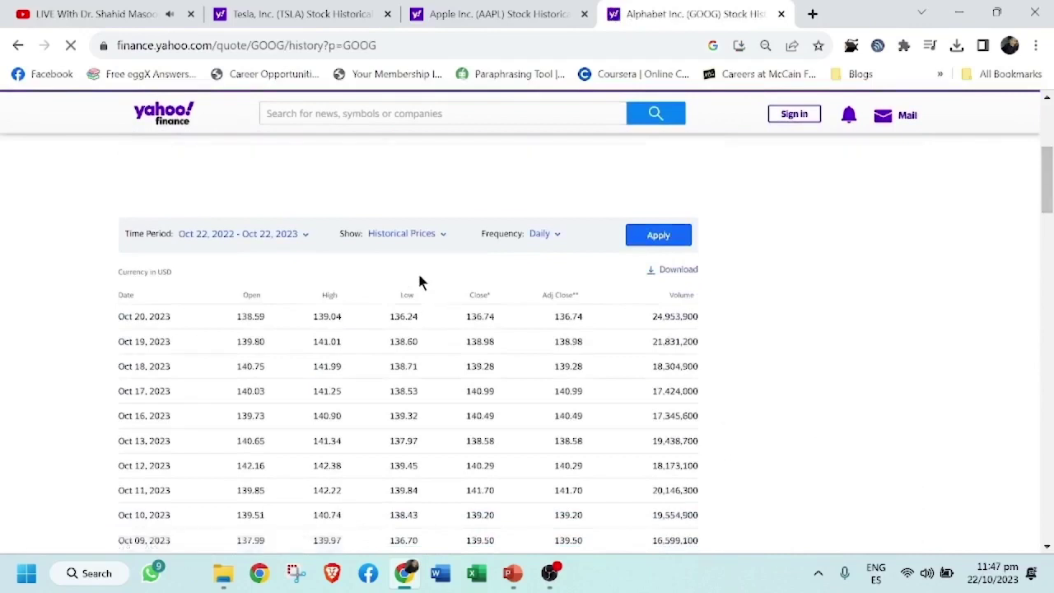
Set the time period of the GOOG historical prices to five years, Oct 22, 2018 - Oct 22, 2023
click(306, 235)
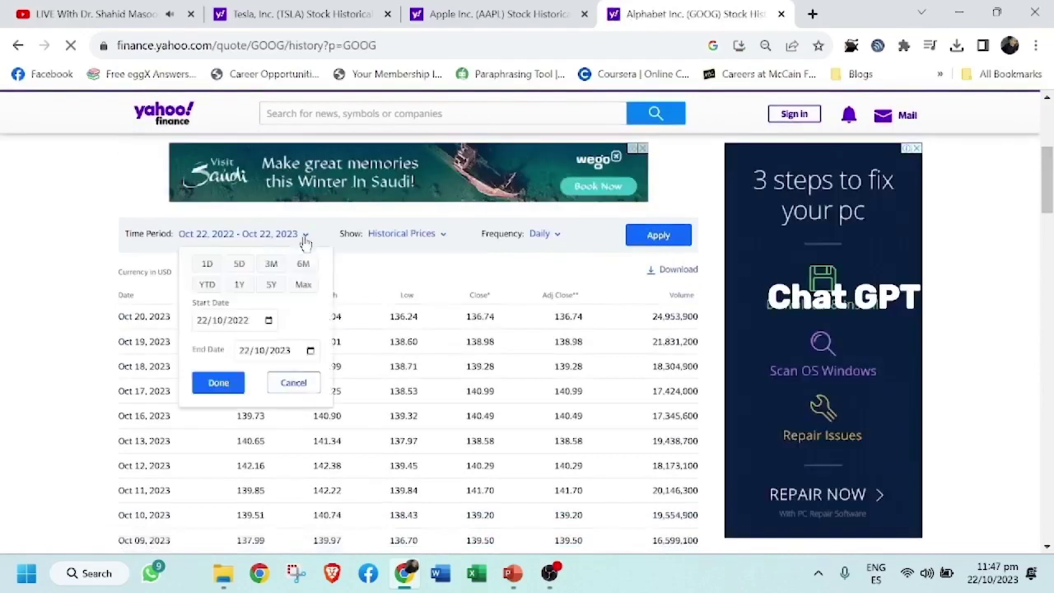
click(272, 285)
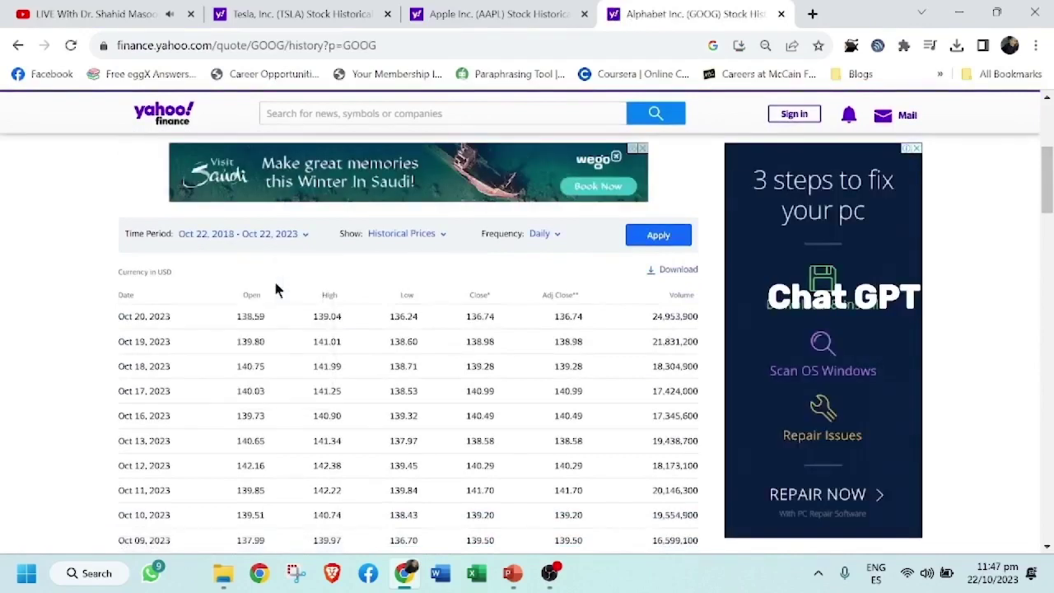
click(658, 237)
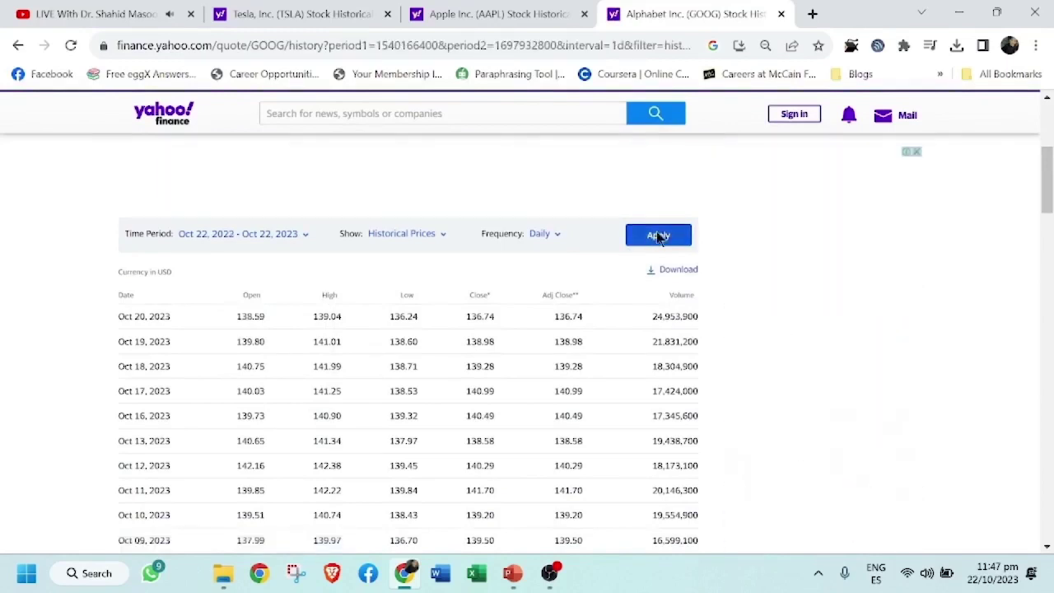
click(304, 237)
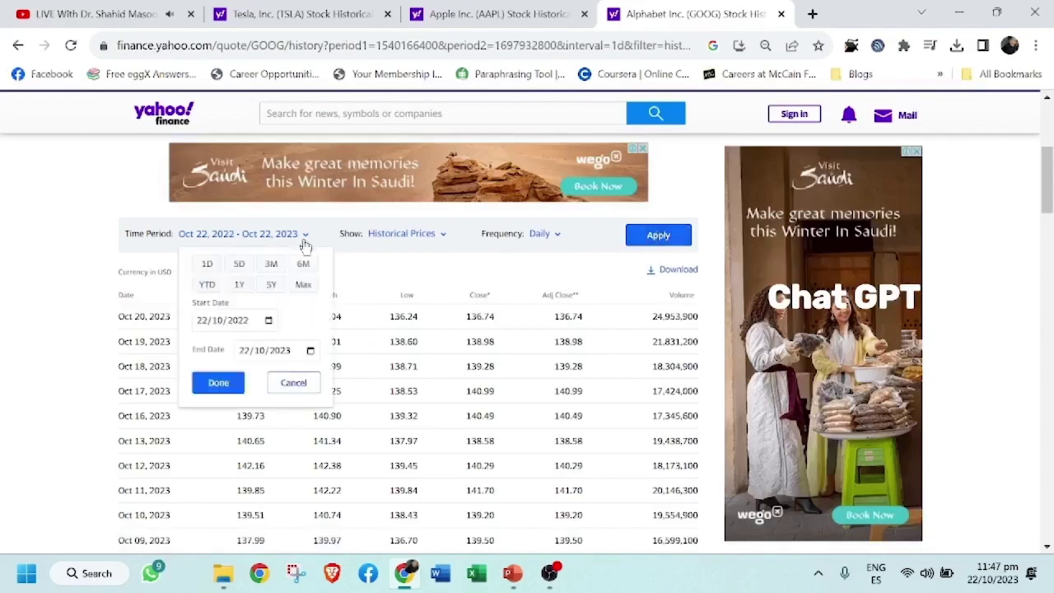
click(274, 286)
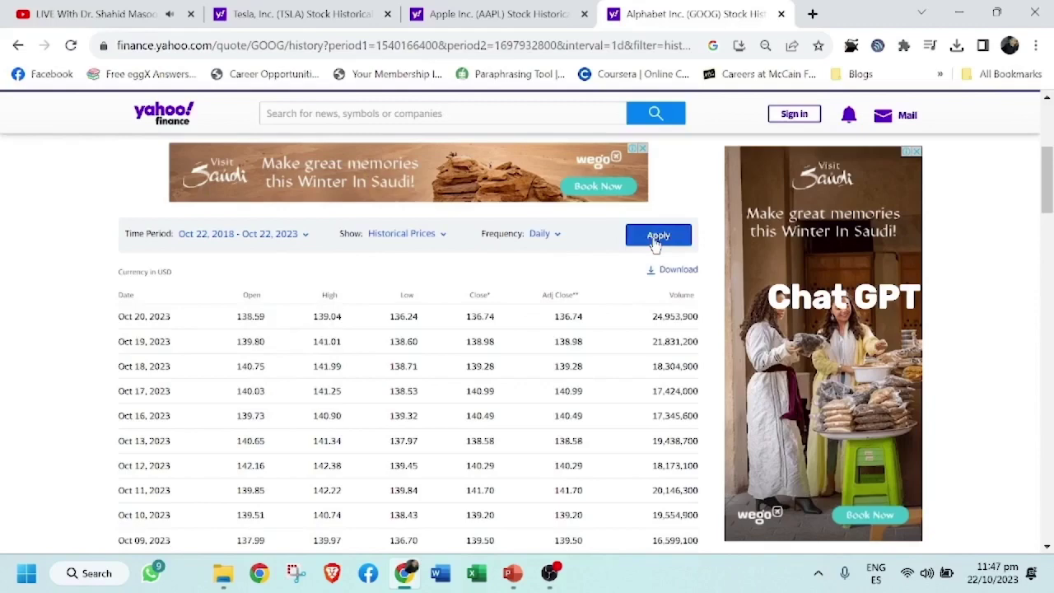
Start downloading the GOOG historical prices, cancel saving the file and close the Alphabet page
click(683, 271)
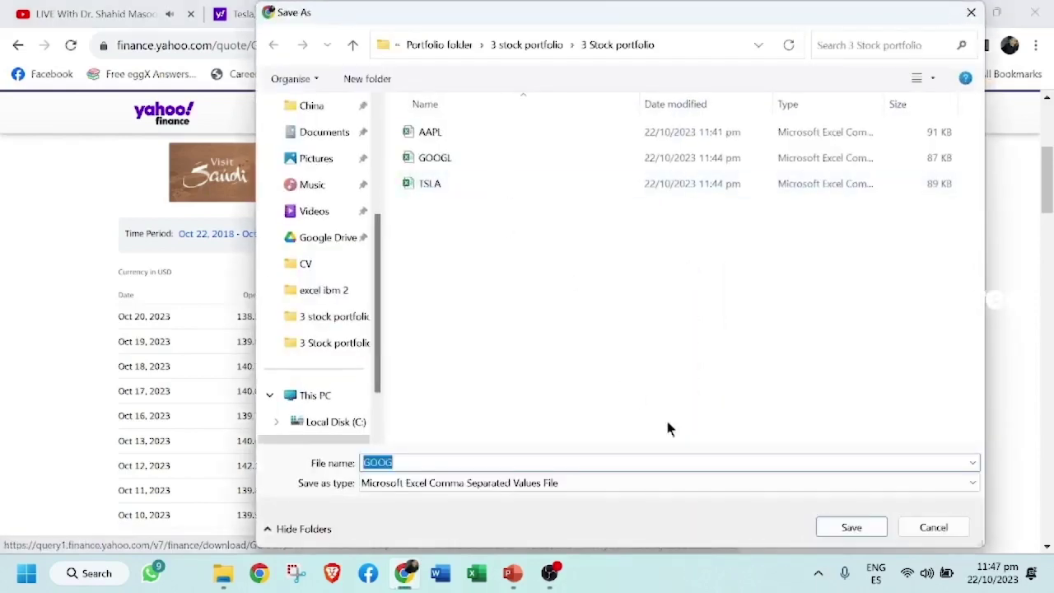
click(939, 527)
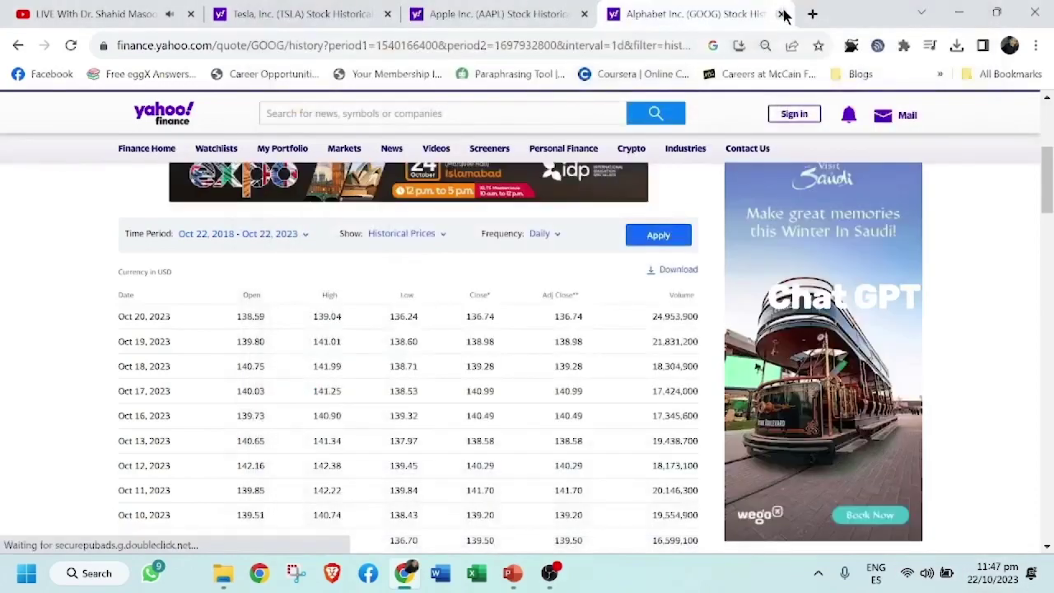
click(782, 15)
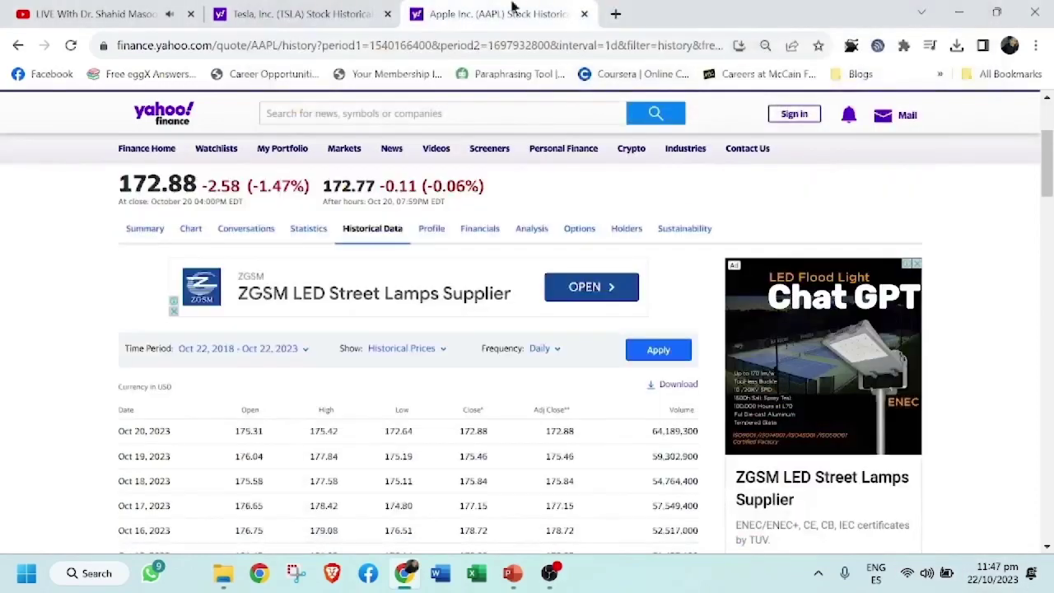
Review the Tesla (TSLA) and Apple (AAPL) historical data pages and close the Tesla page
click(354, 9)
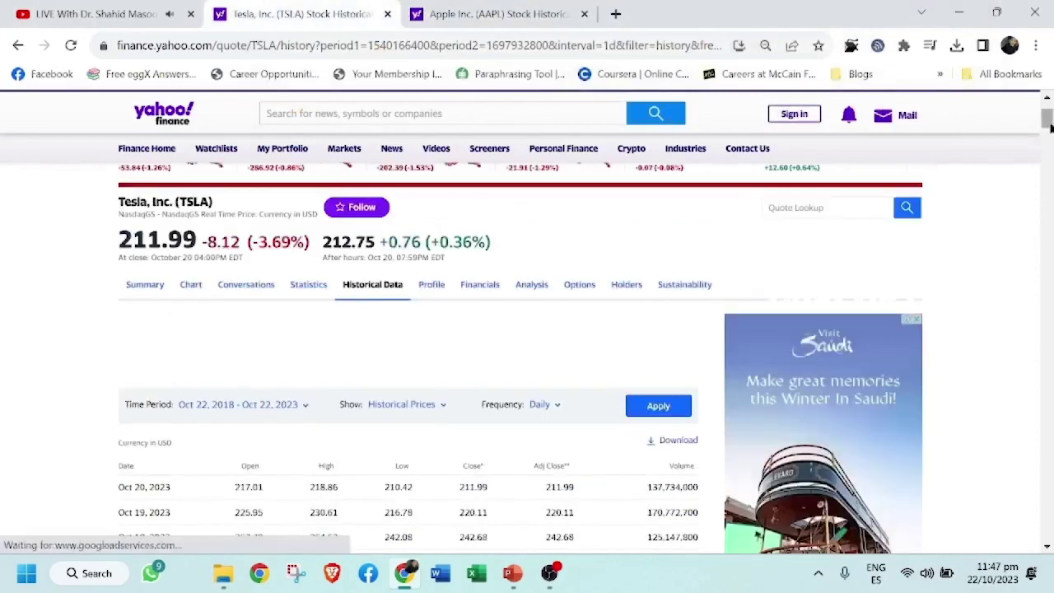
click(494, 18)
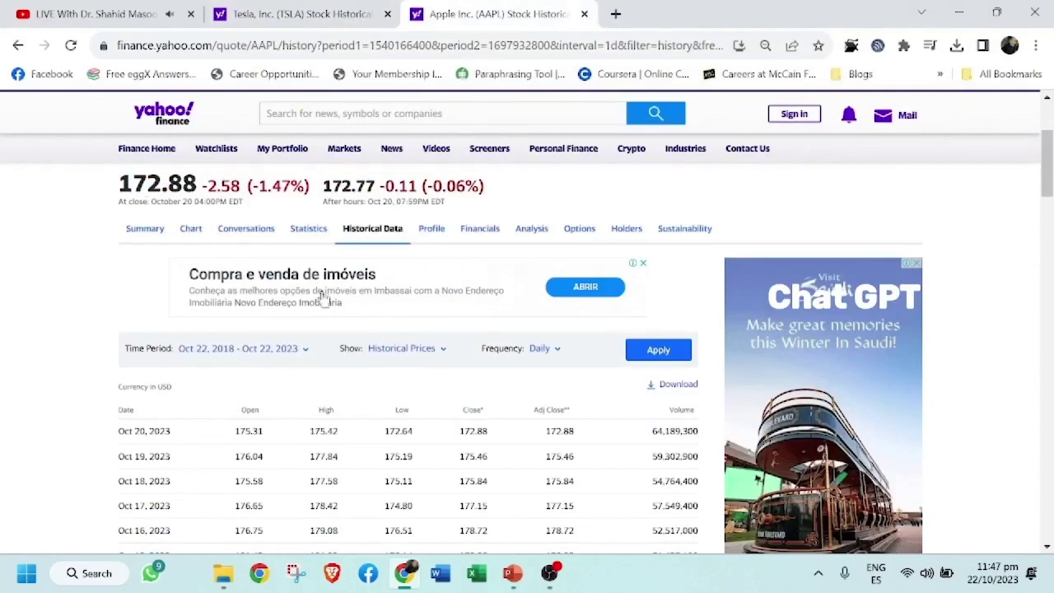
drag(1047, 179, 1047, 165)
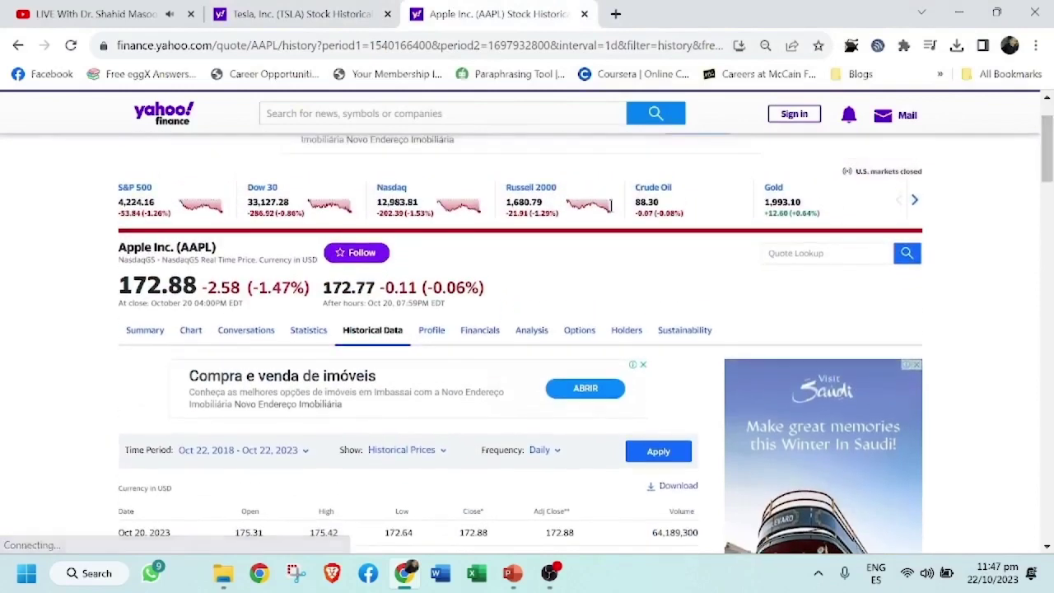
click(387, 14)
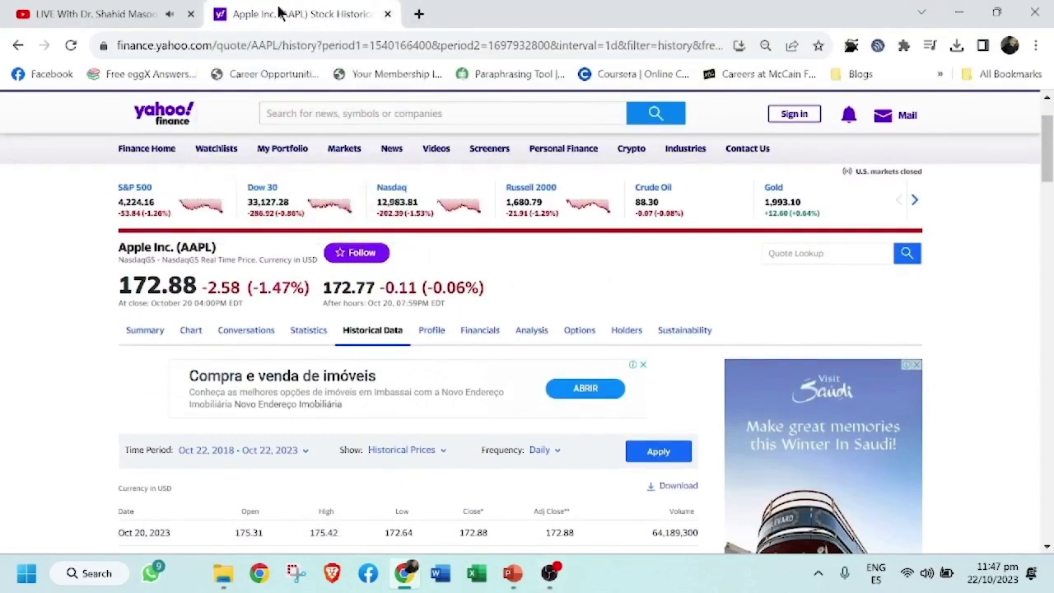
Open the downloaded GOOGL file from the 3 Stock portfolio folder in Excel
click(224, 573)
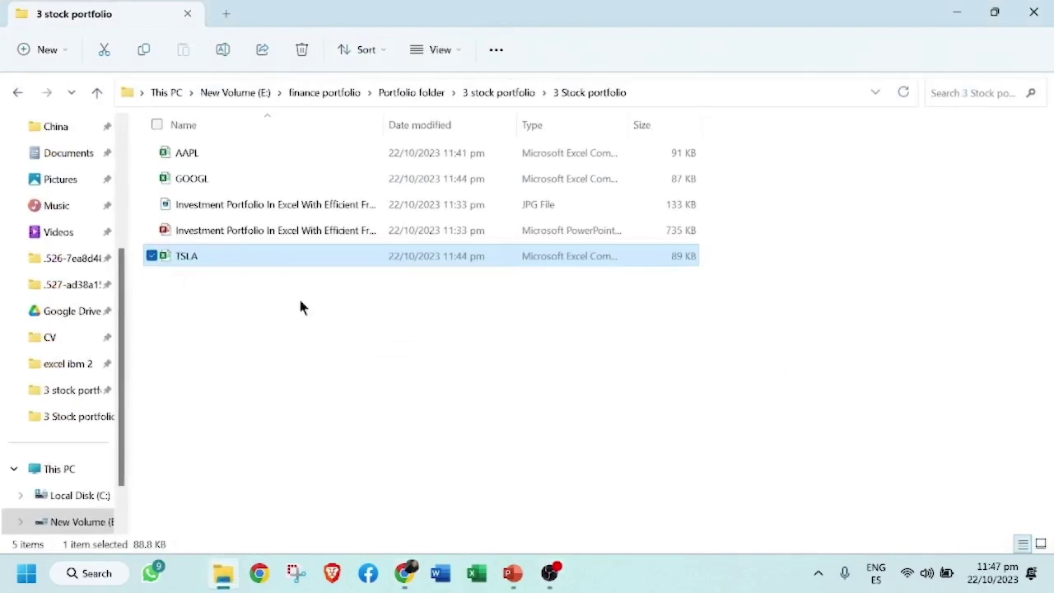
click(298, 354)
double_click(203, 179)
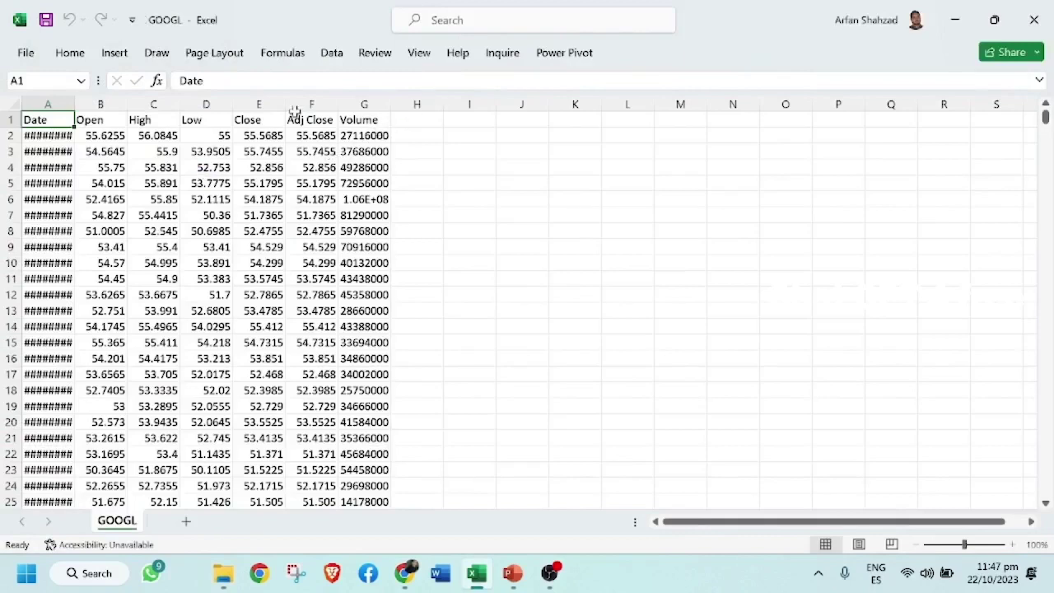
Widen the Date column to show the full dates and delete the Open, High, Low and Close columns
click(296, 119)
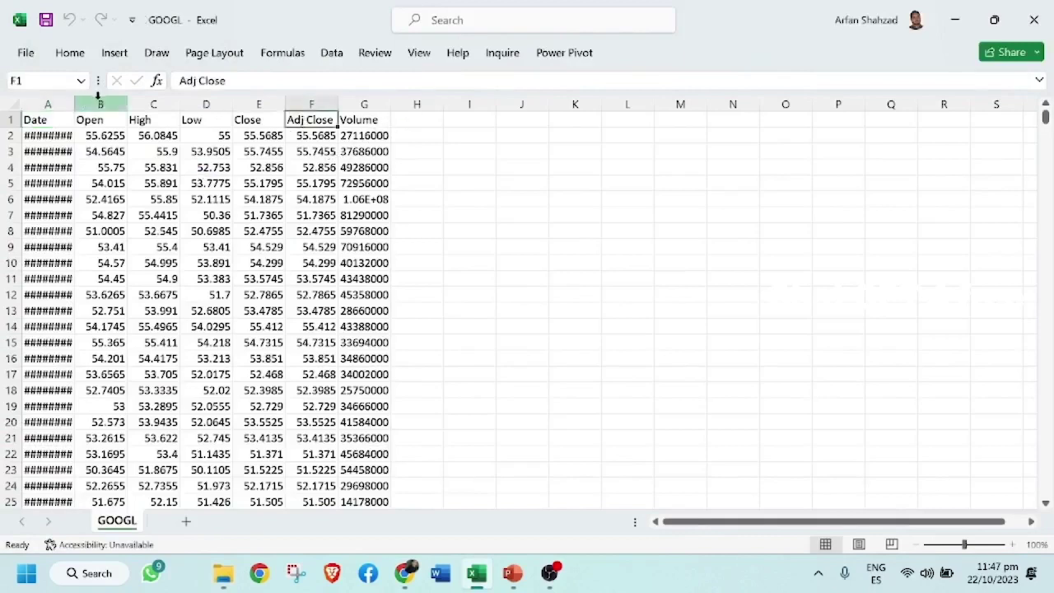
drag(72, 104, 110, 104)
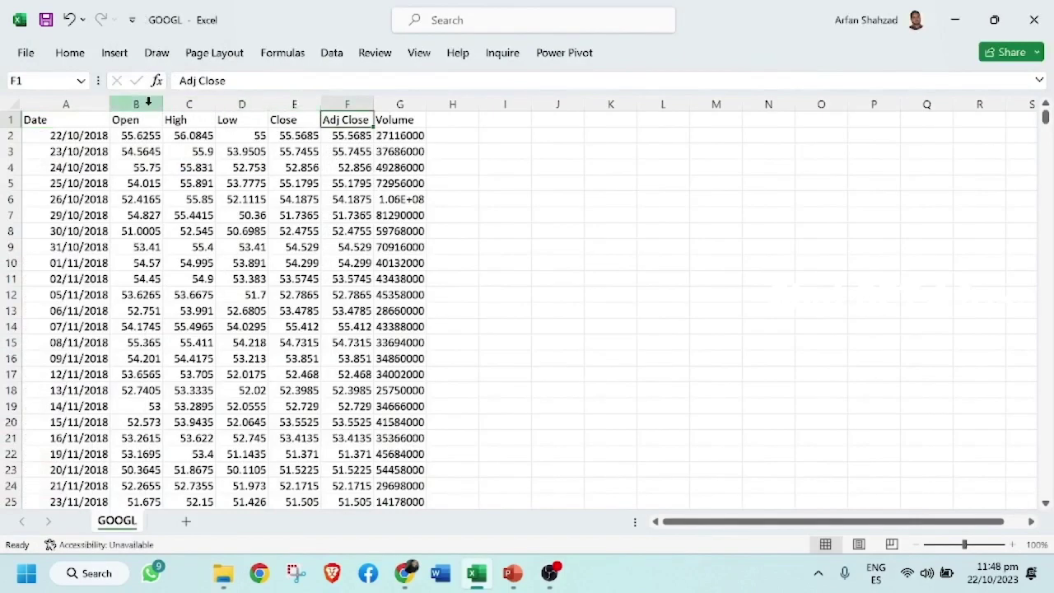
drag(136, 104, 269, 103)
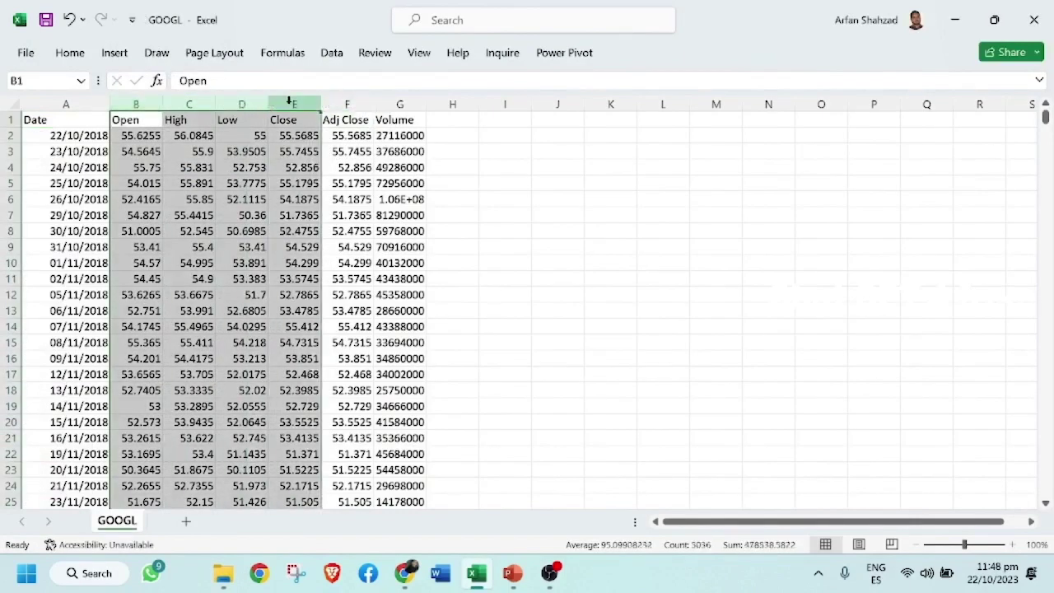
right_click(290, 107)
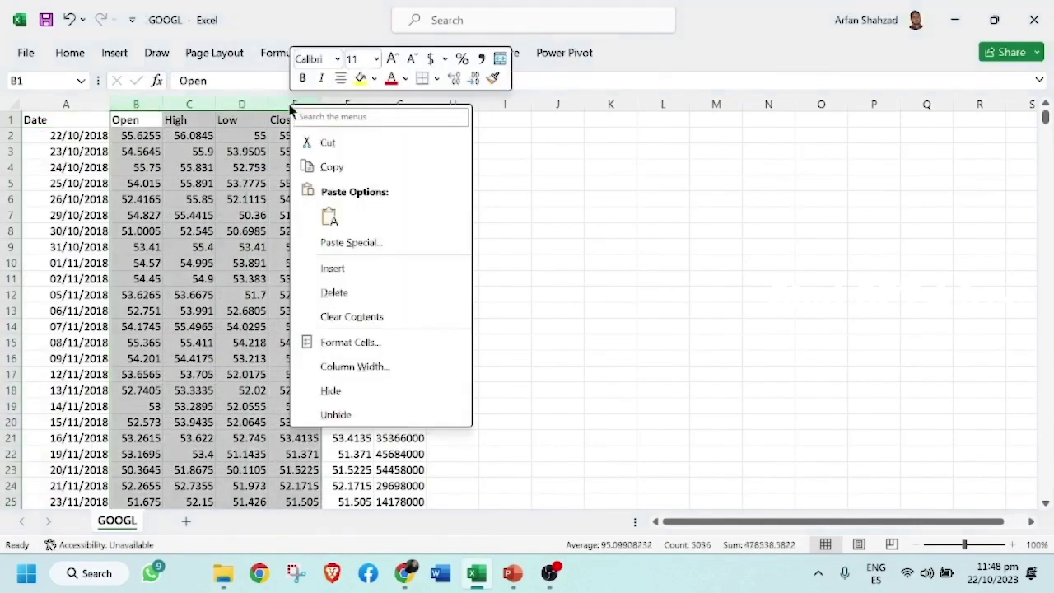
click(357, 295)
Rename the Adj Close header in B1 to GOOGL and delete the Volume column
click(118, 120)
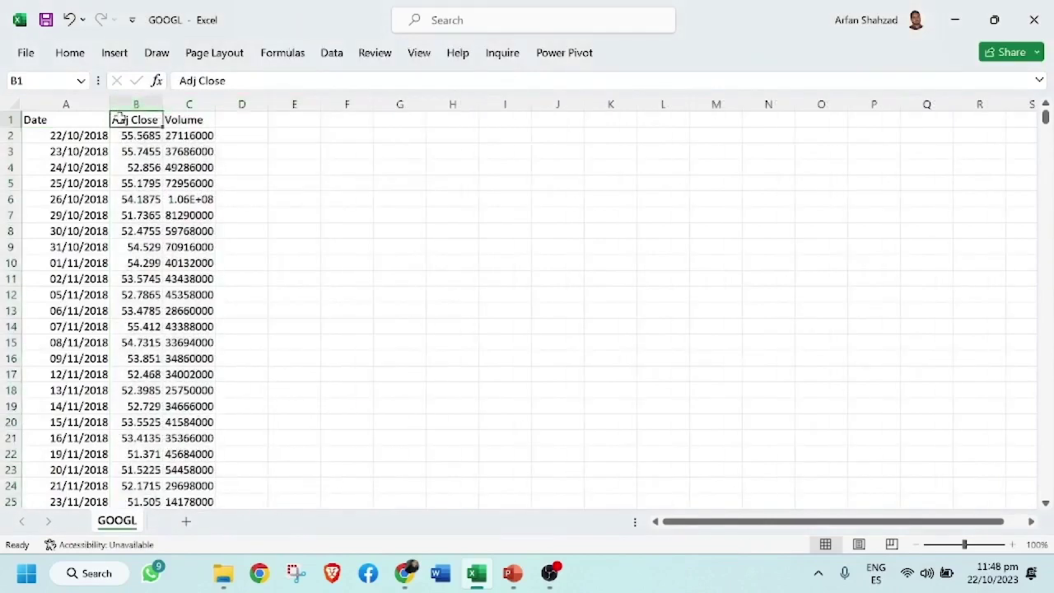
text(GOOGL)
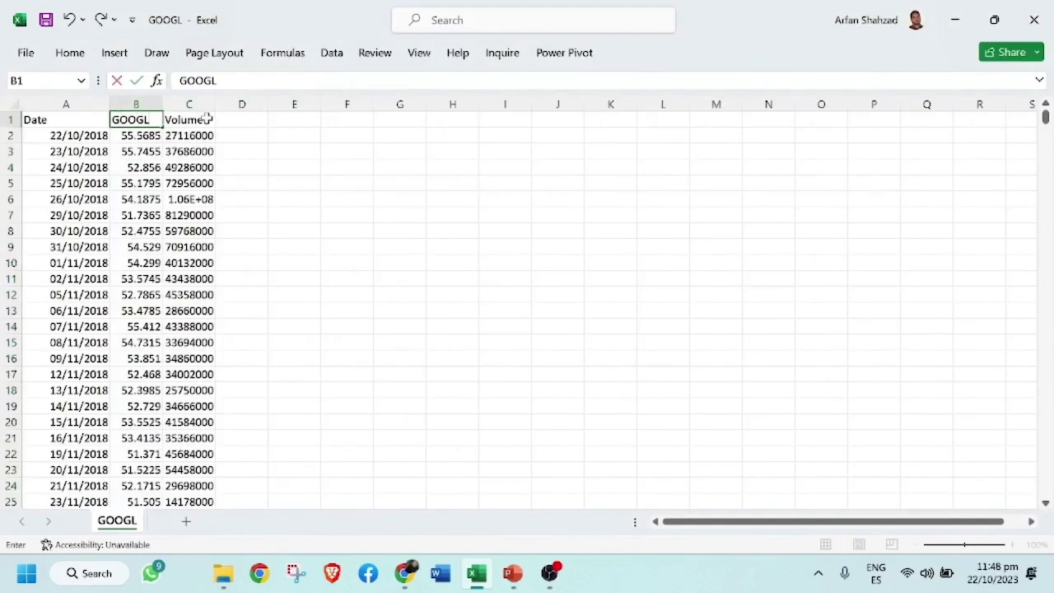
click(206, 119)
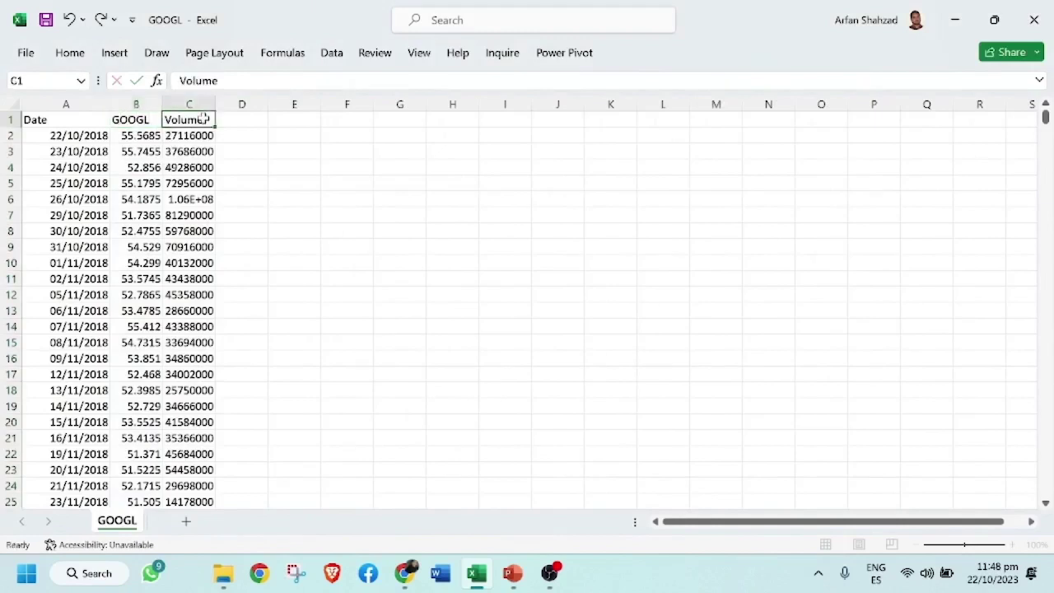
right_click(190, 104)
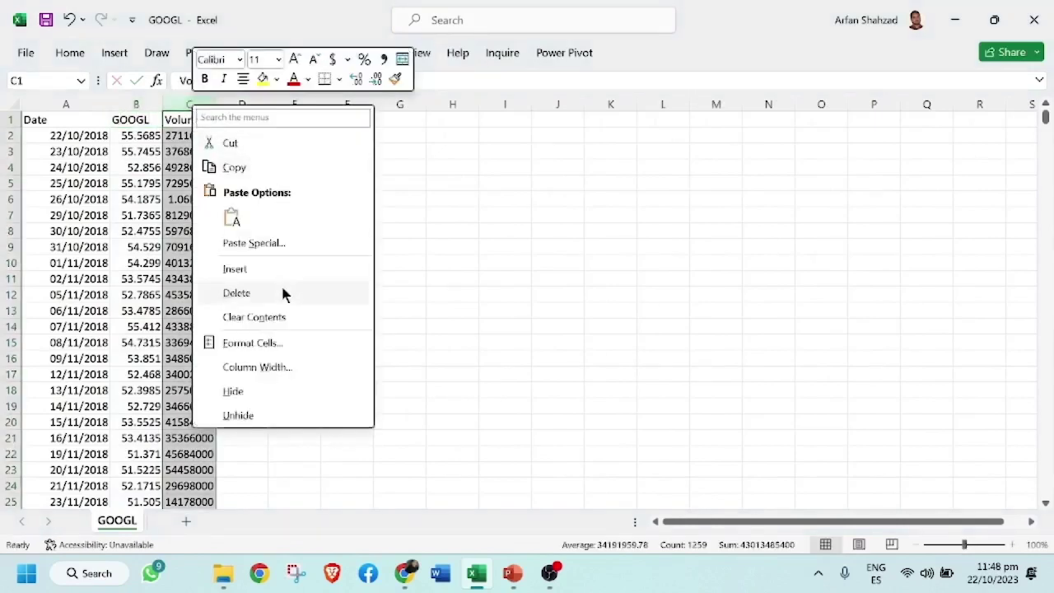
click(282, 294)
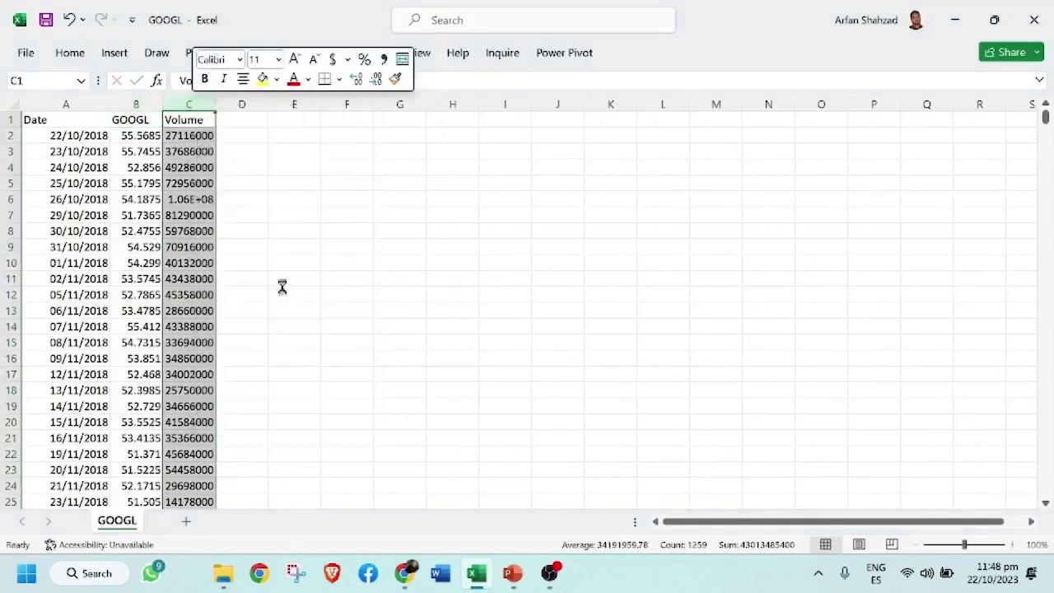
click(243, 262)
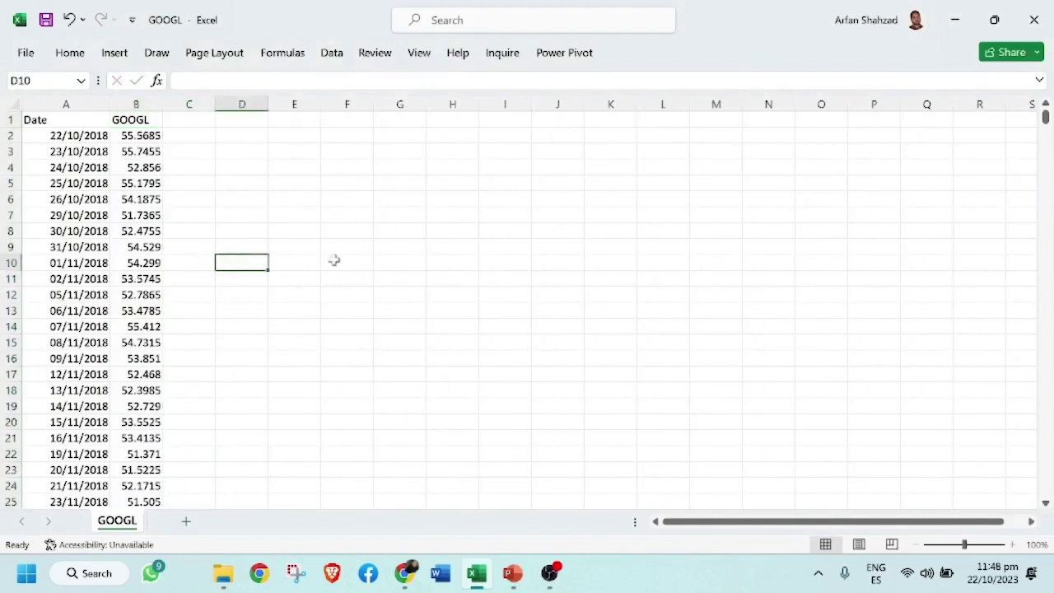
Save the GOOGL file as an Excel Workbook named 3 stock portfolio in the same folder
click(25, 53)
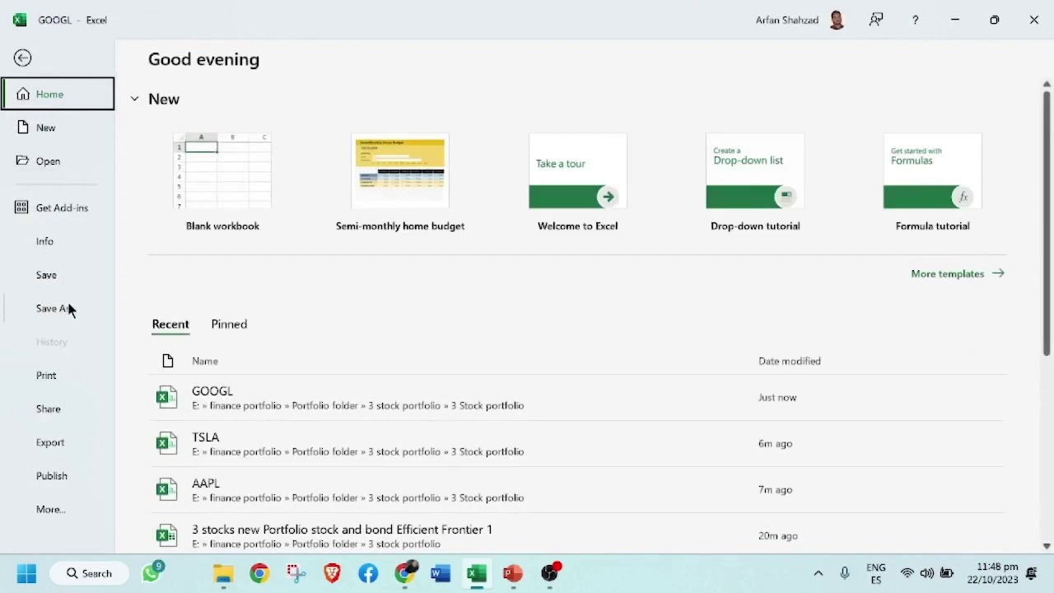
click(69, 308)
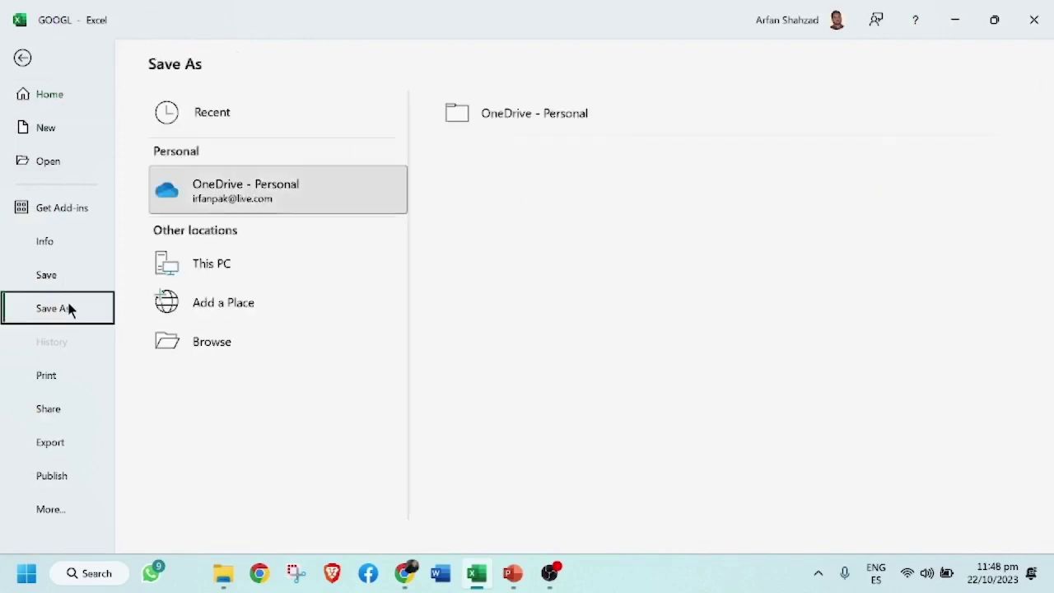
click(240, 348)
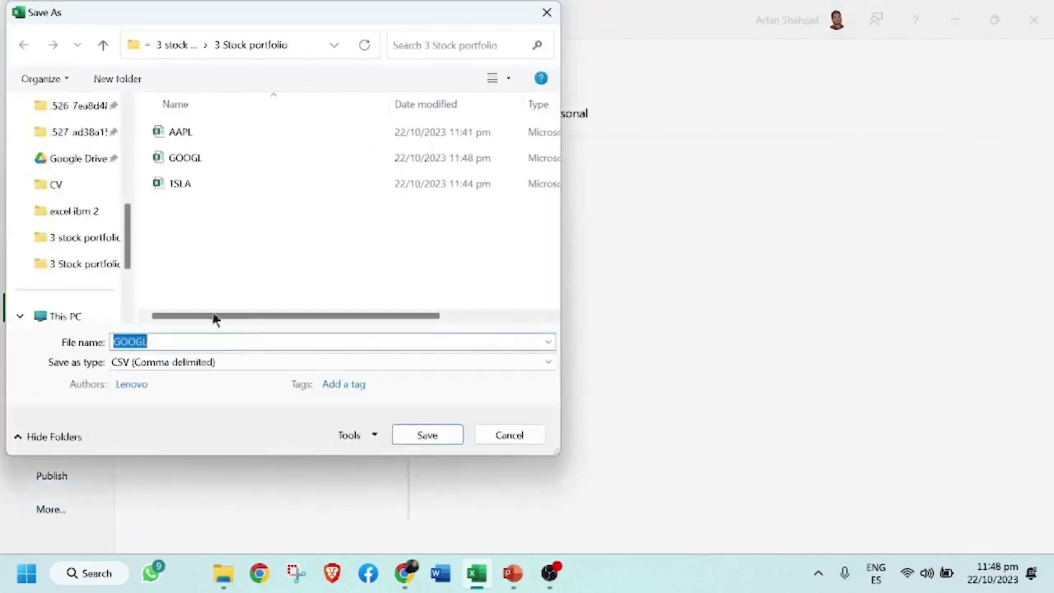
text(stock portfolio)
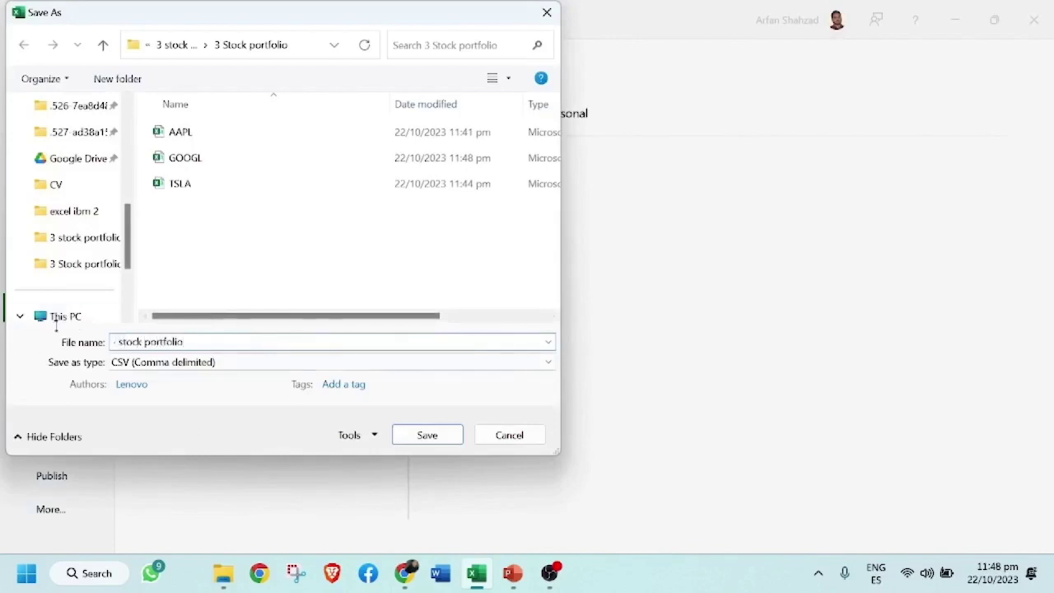
click(115, 342)
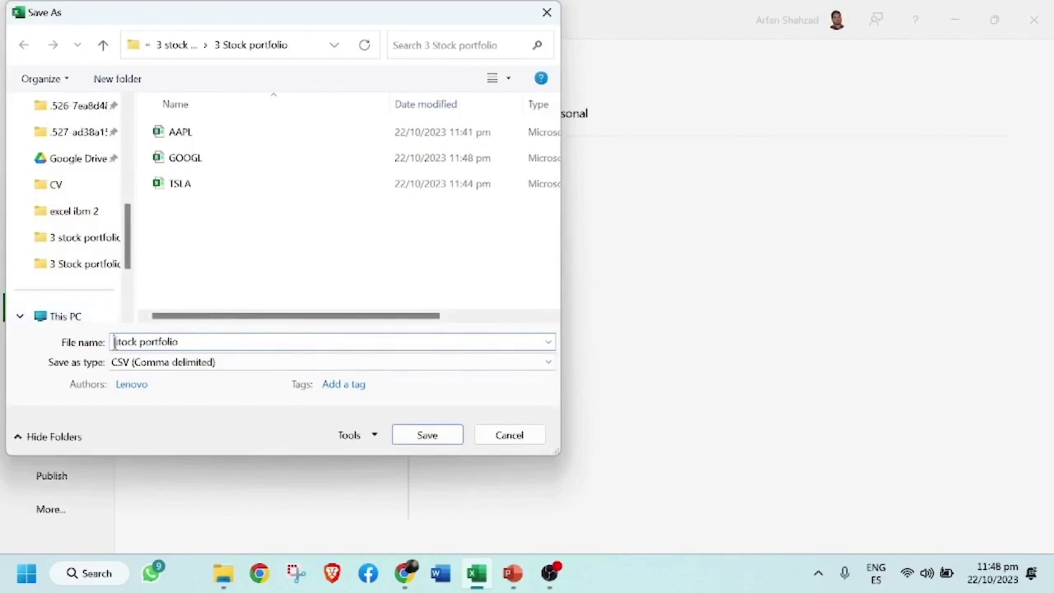
text(3)
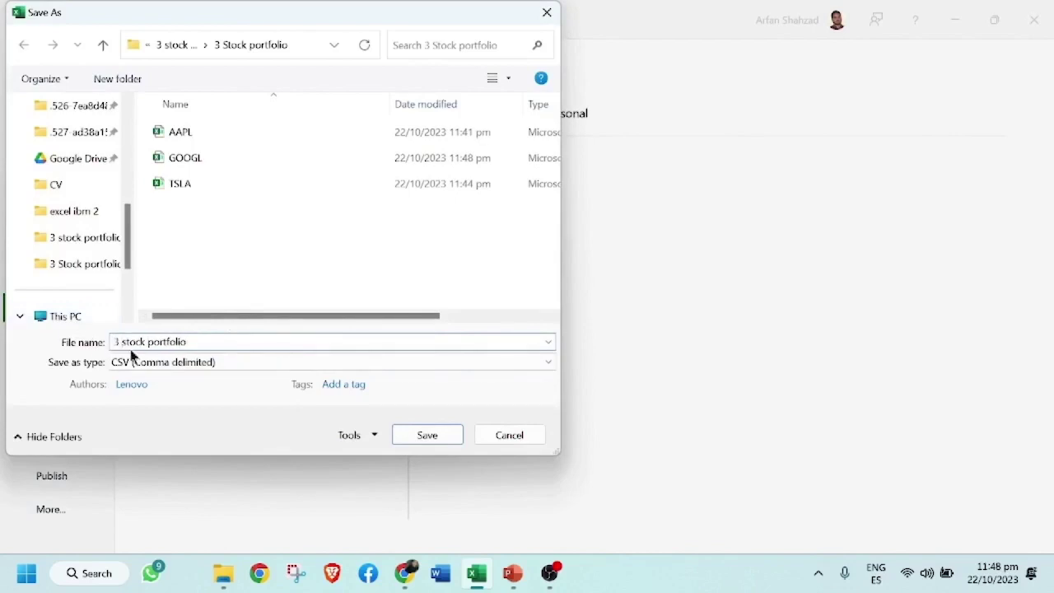
click(132, 356)
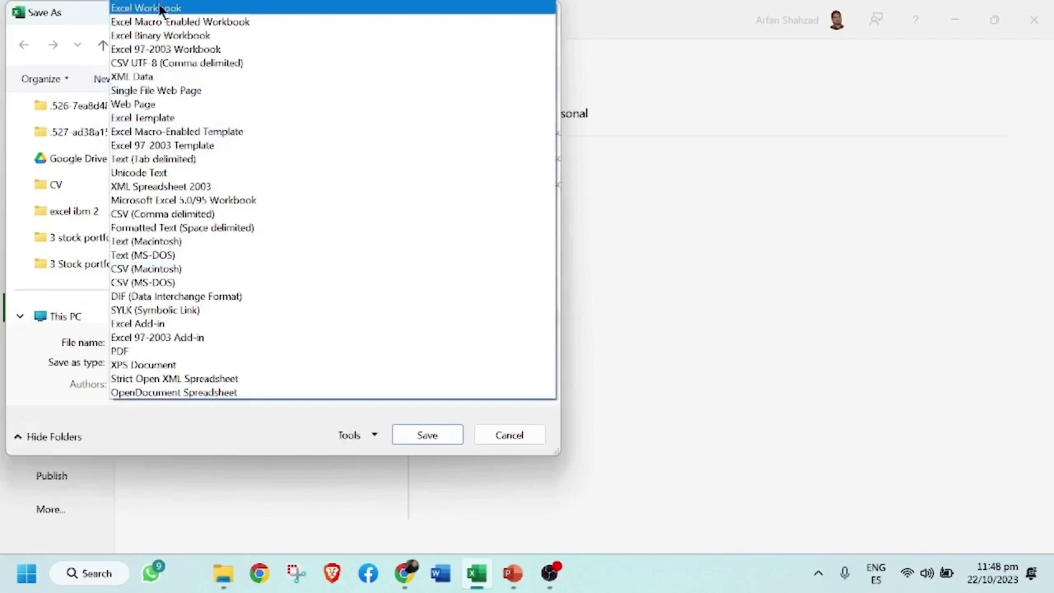
click(162, 9)
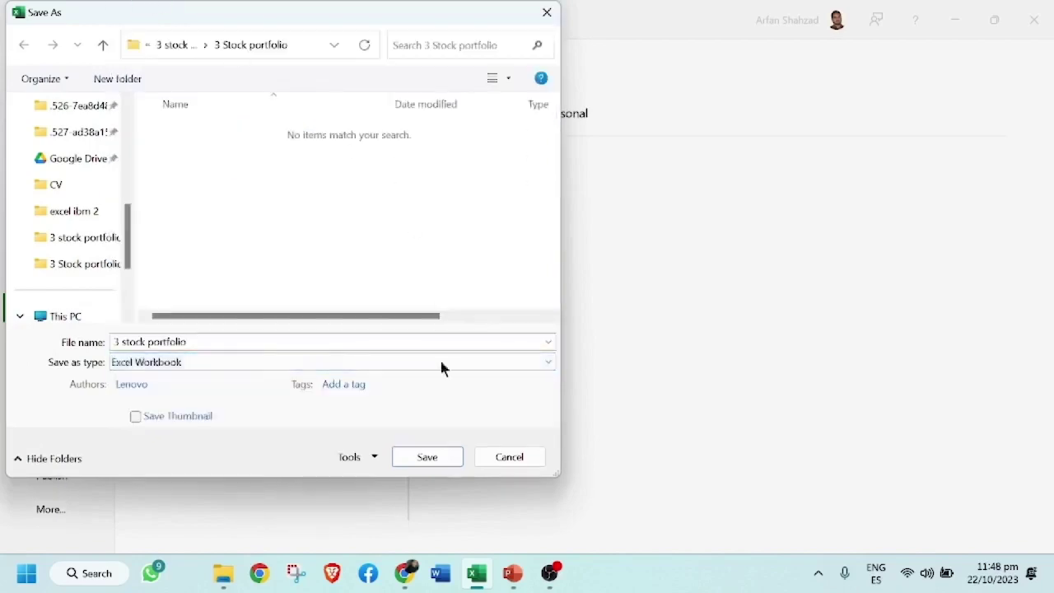
click(400, 461)
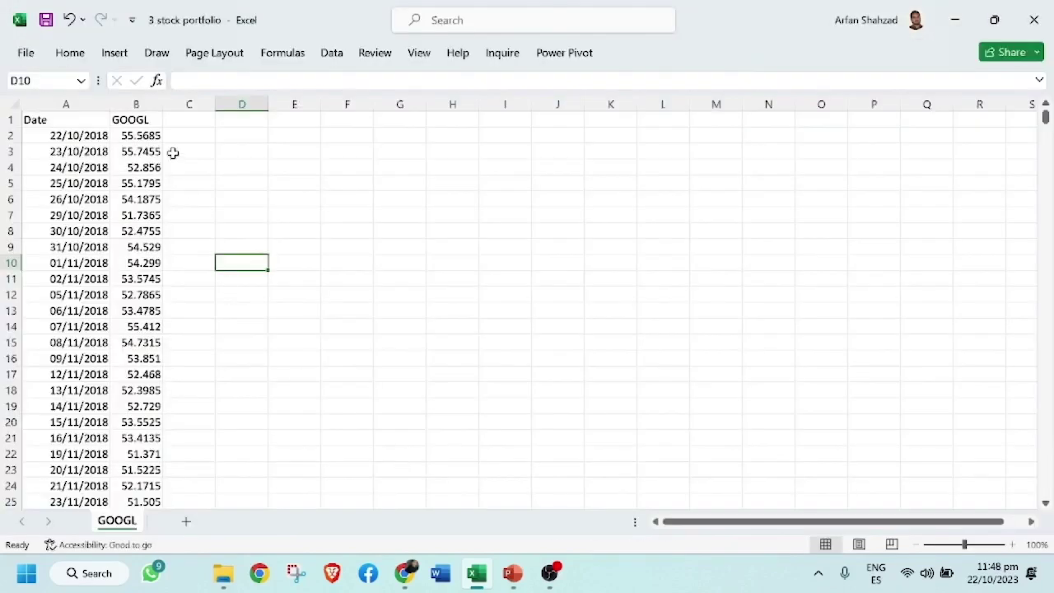
click(182, 136)
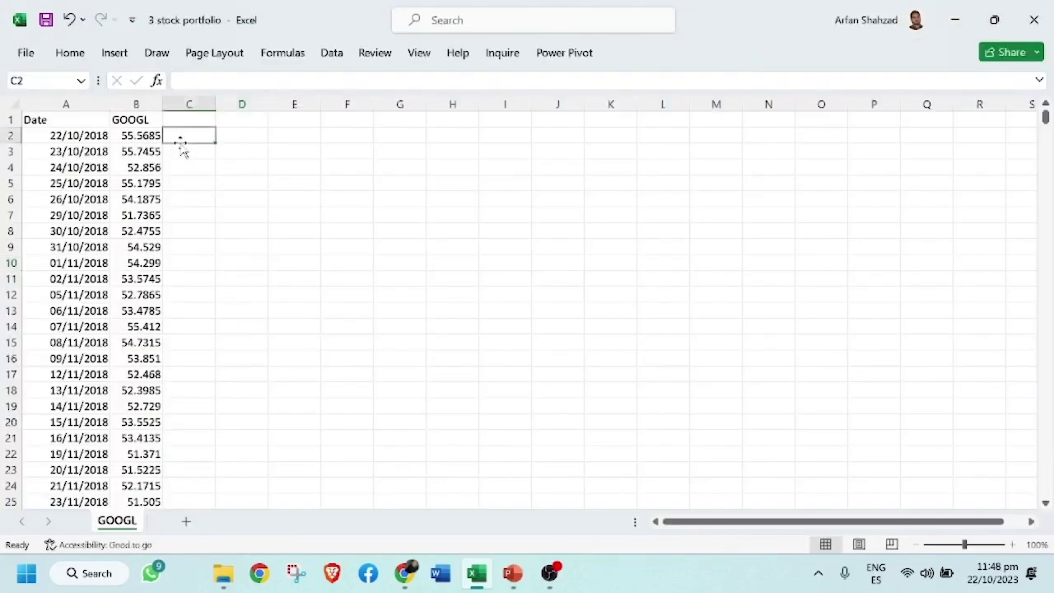
click(222, 576)
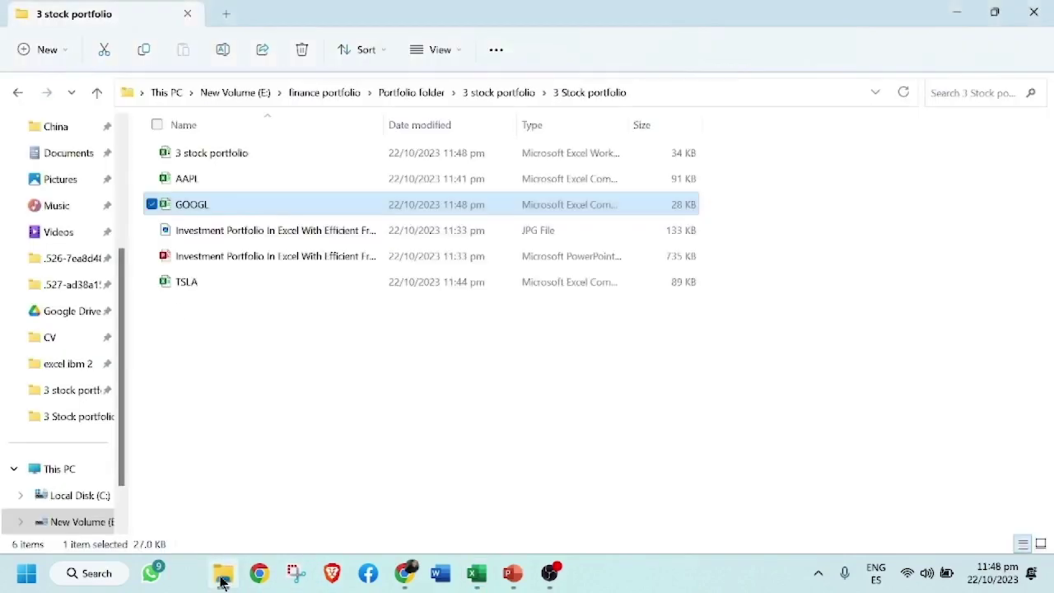
click(195, 182)
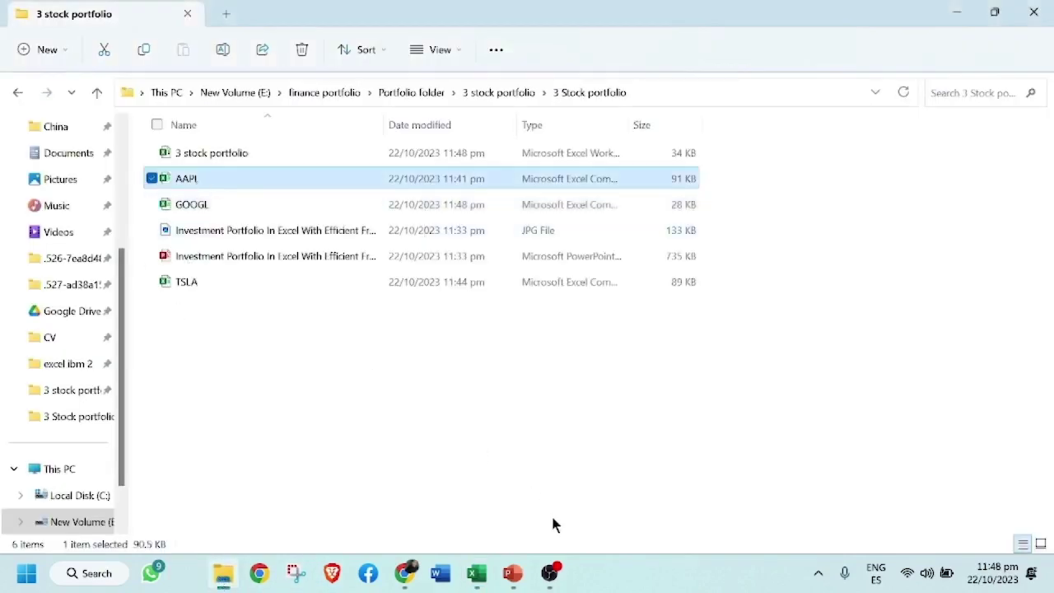
click(477, 574)
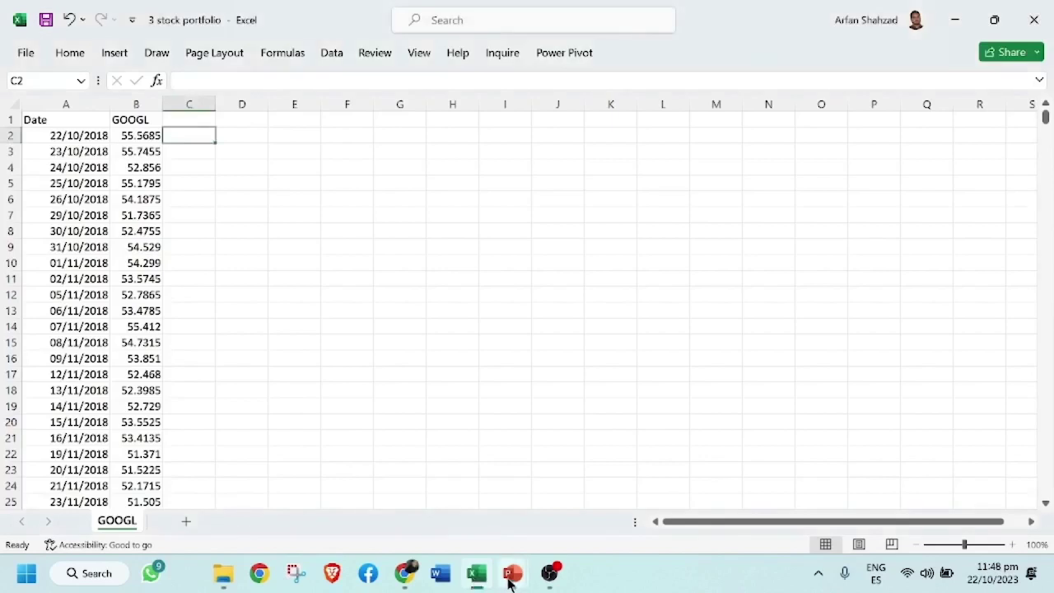
click(508, 576)
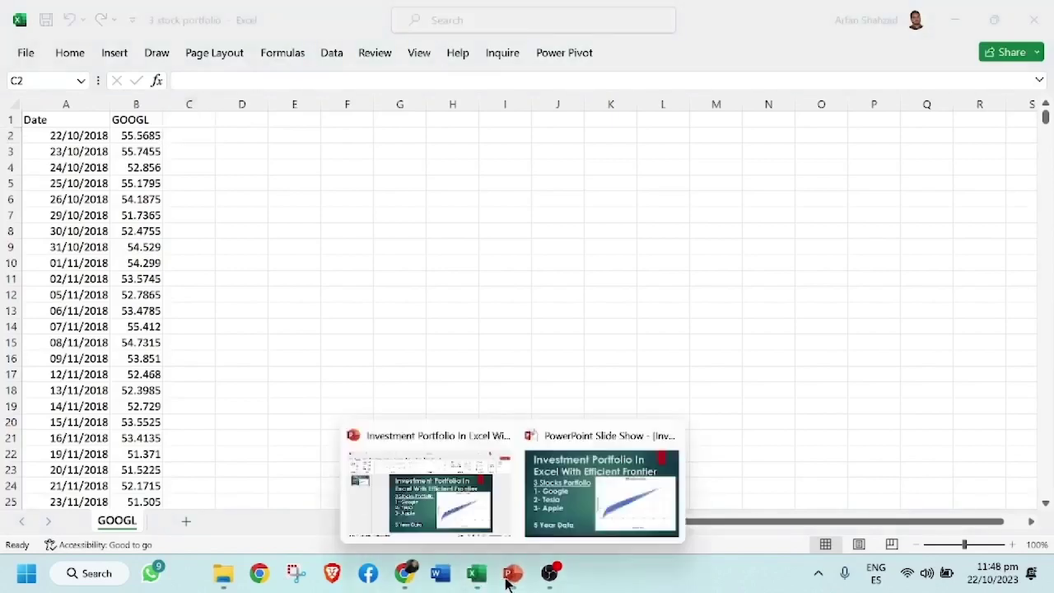
click(484, 582)
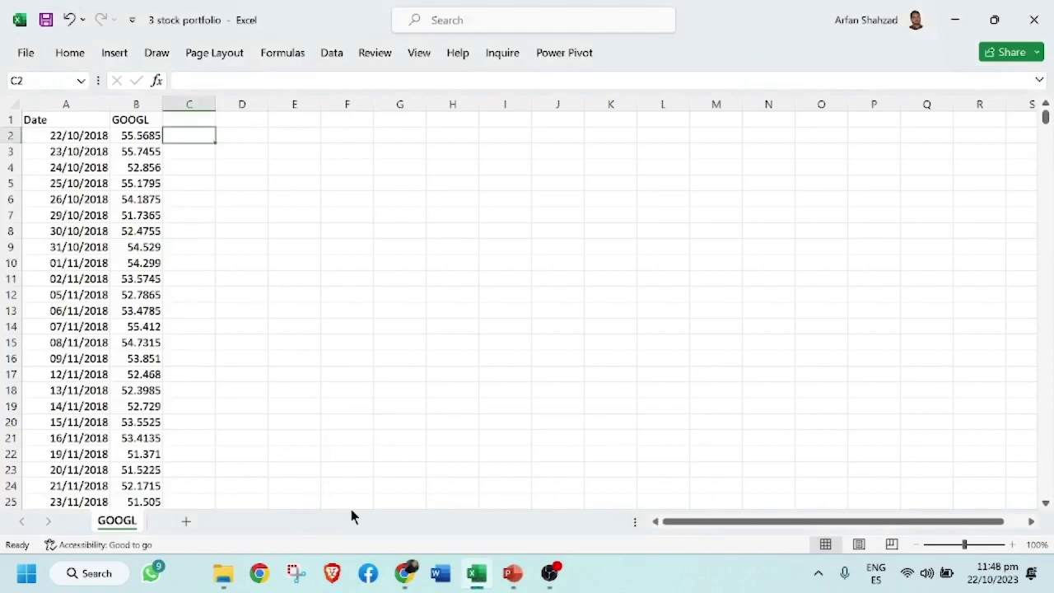
In the TSLA file from the 3 Stock portfolio folder, widen the Date column and delete the Open, High, Low and Close columns
click(223, 574)
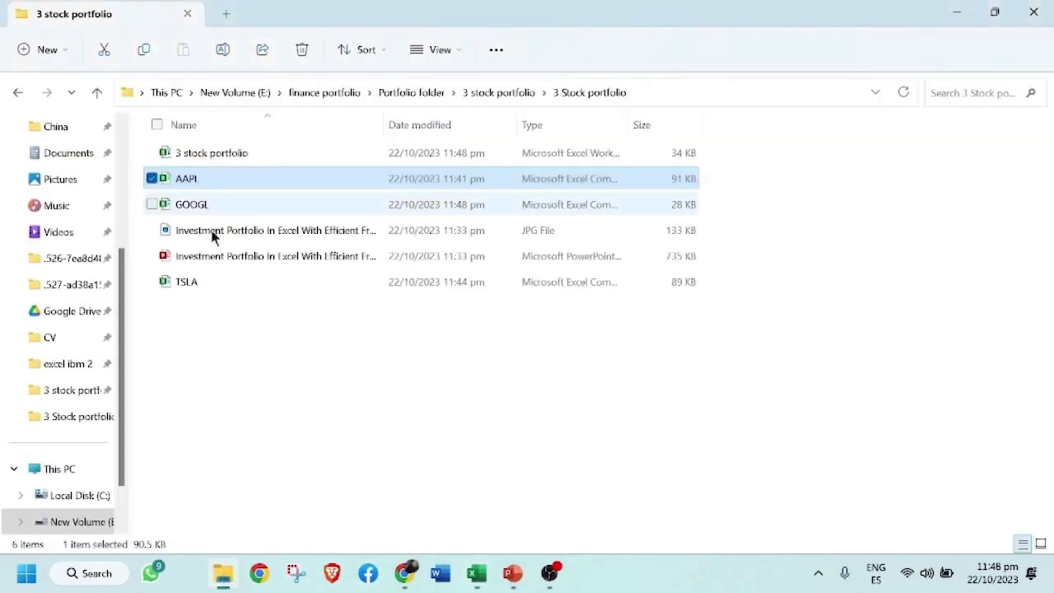
double_click(189, 282)
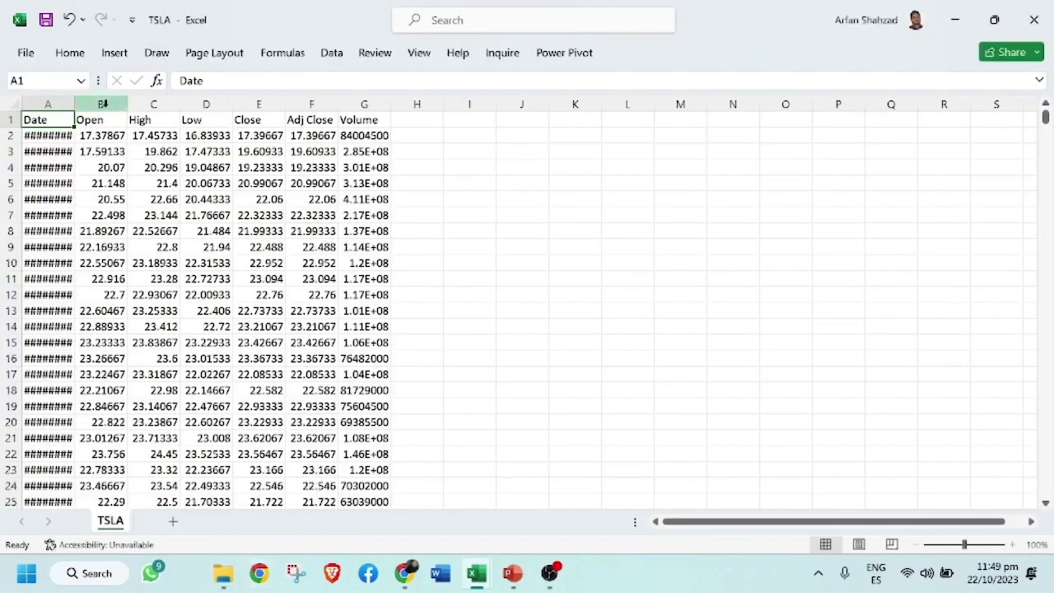
click(103, 103)
drag(74, 105, 289, 92)
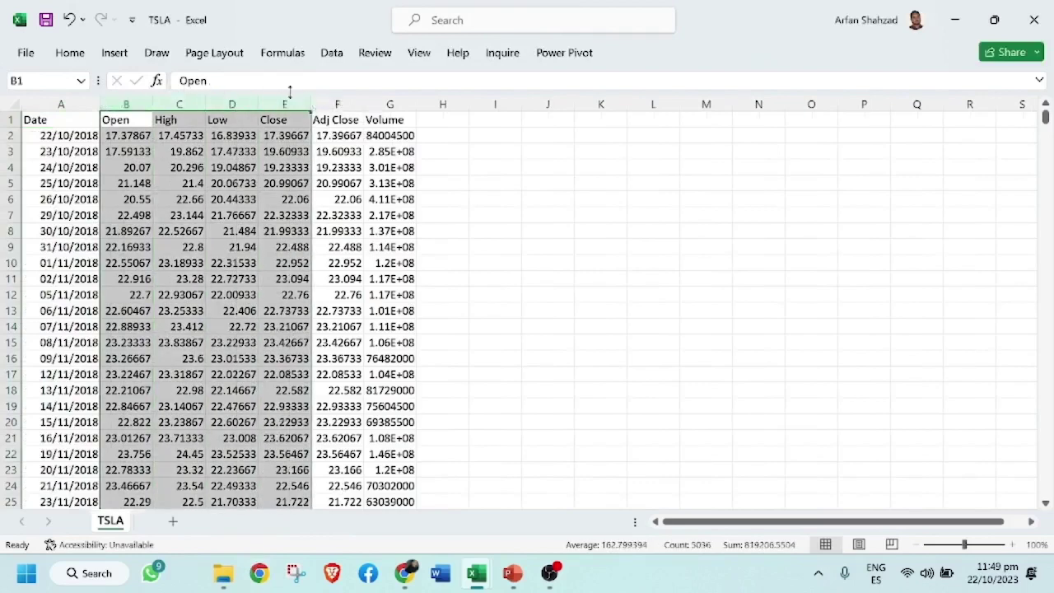
right_click(284, 107)
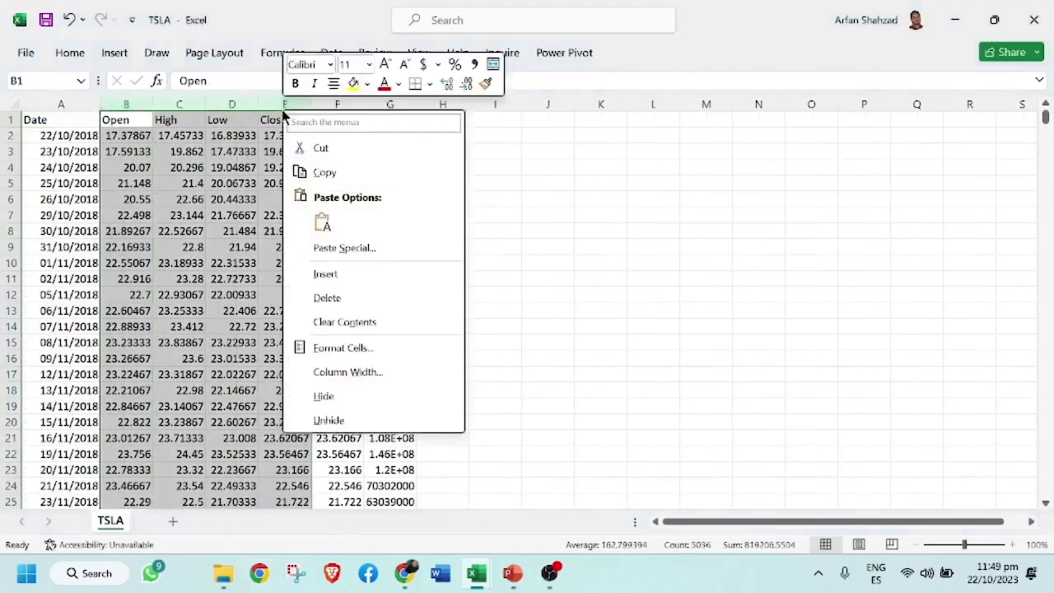
click(346, 299)
Rename the Adj Close header in B1 to TSLA and delete the Volume column
click(138, 117)
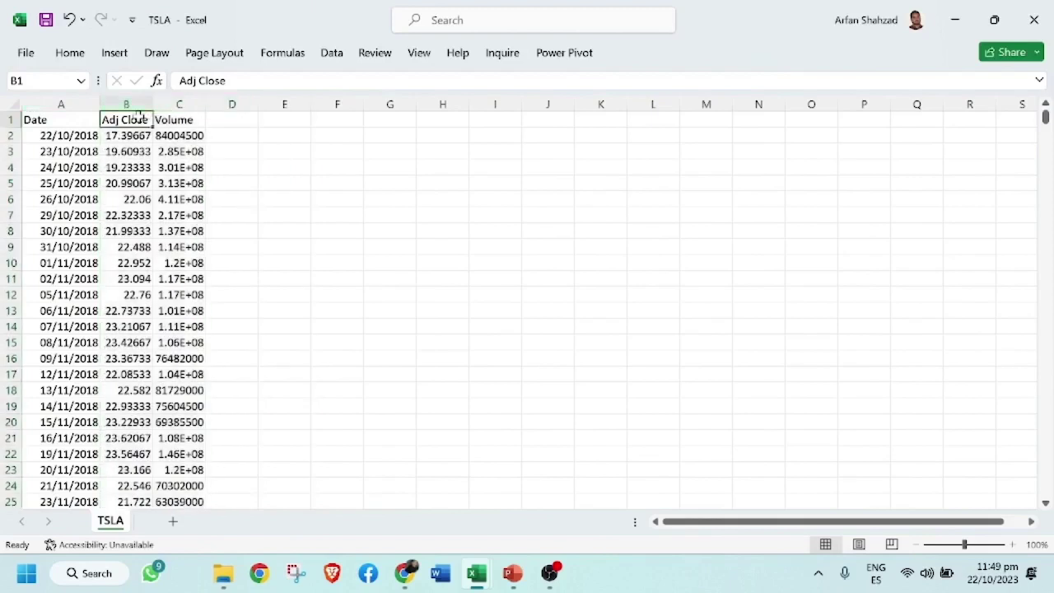
text(TSLA)
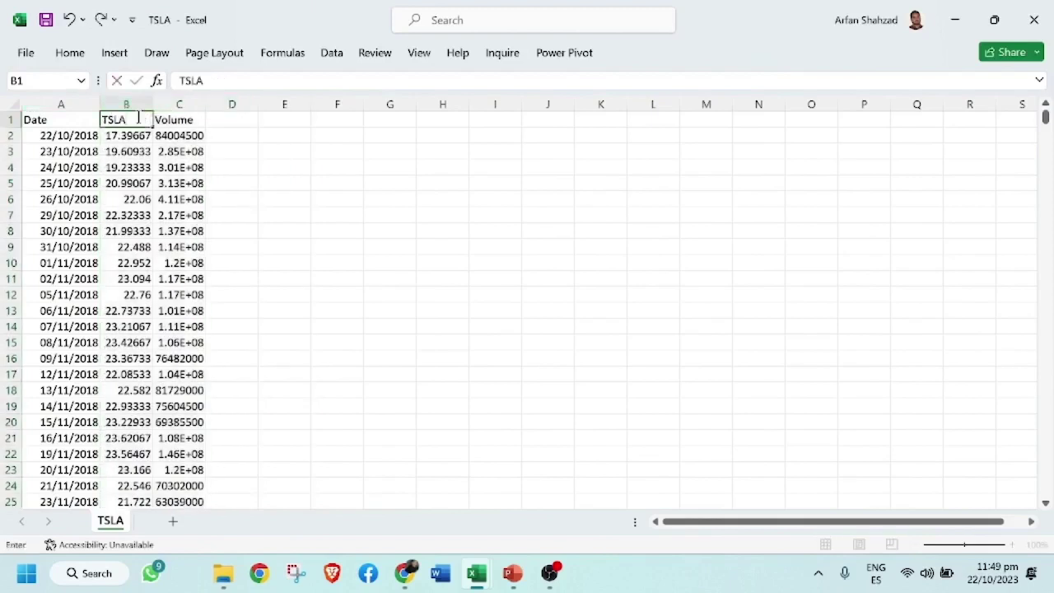
click(179, 104)
right_click(178, 107)
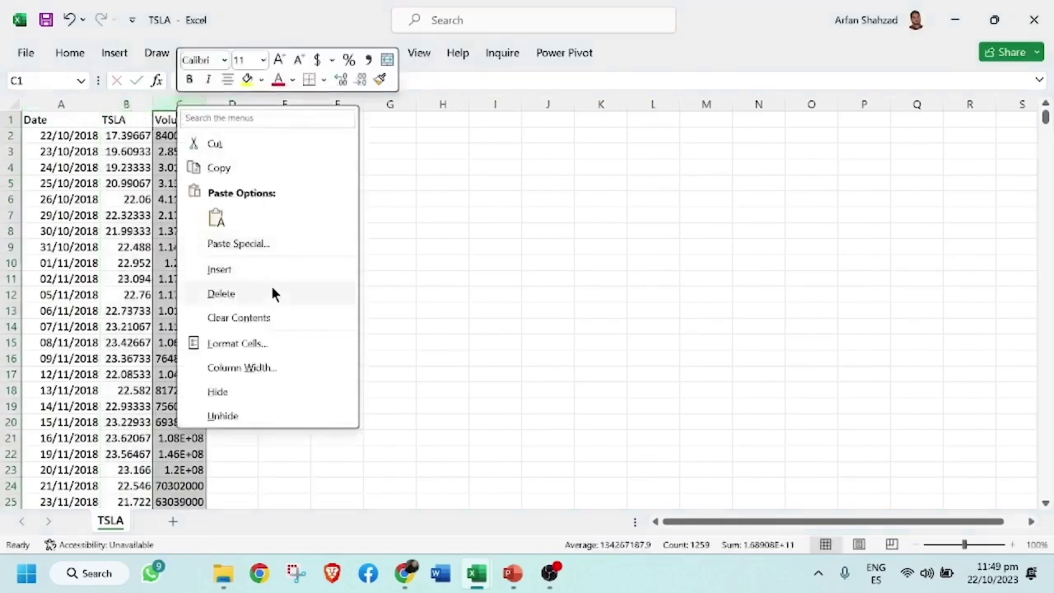
click(272, 294)
click(239, 213)
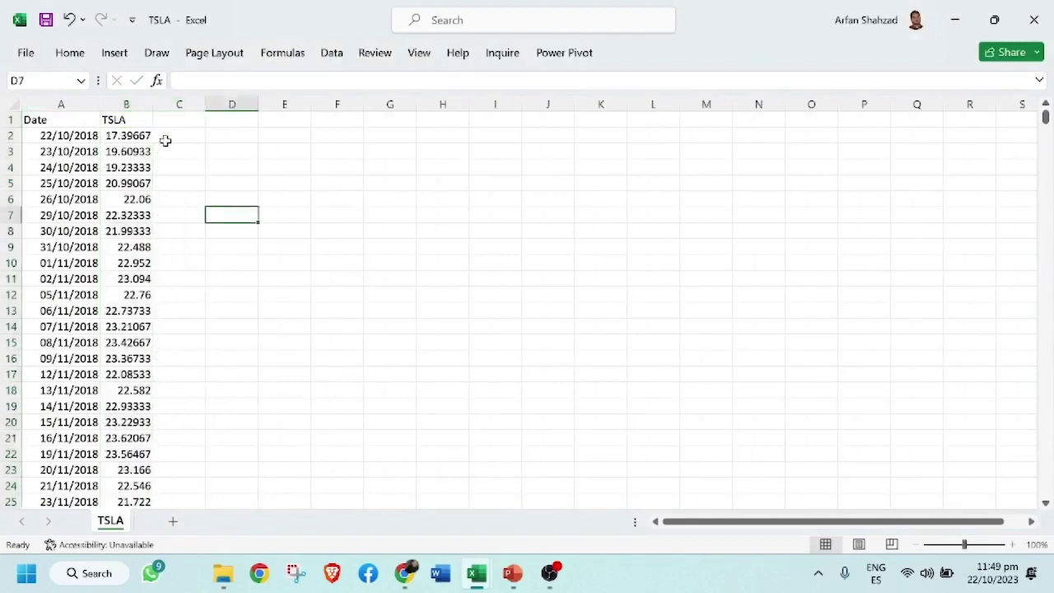
Copy the whole TSLA price column into column C of the 3 stock portfolio workbook, starting at C1
click(120, 99)
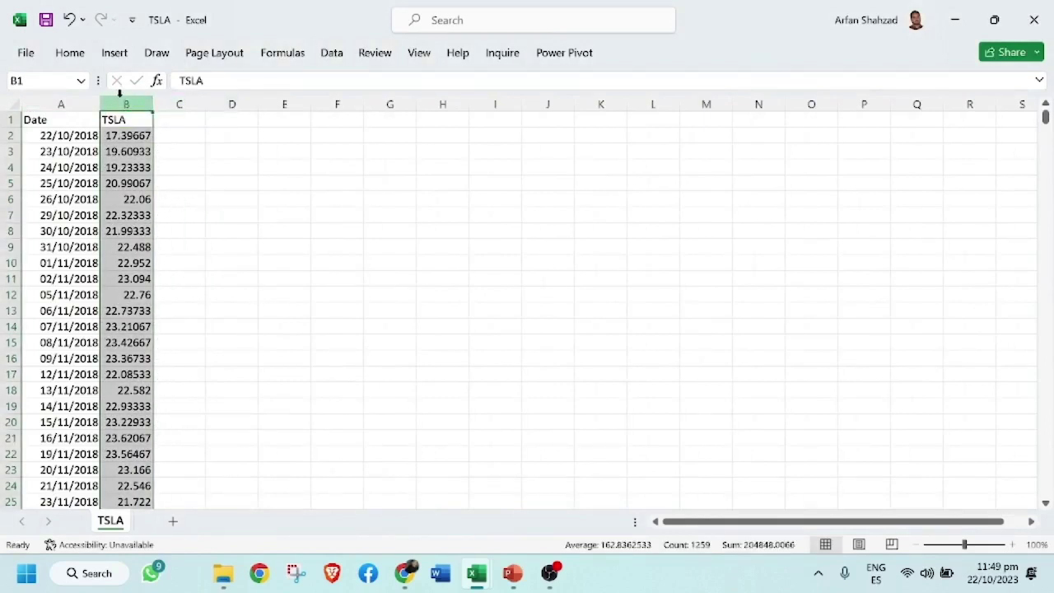
key(ctrl+c)
mouse_move(473, 570)
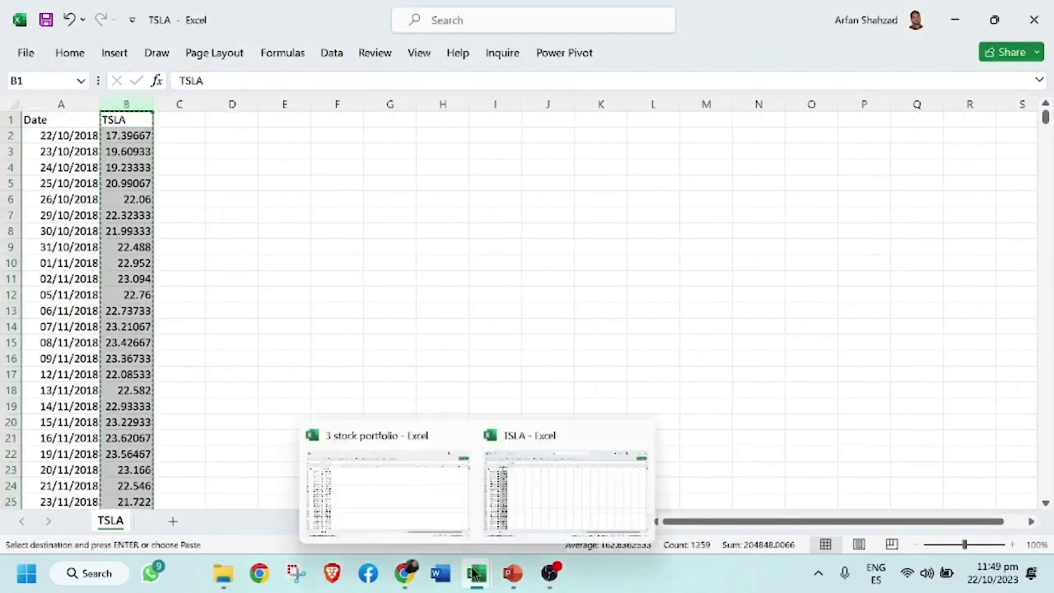
click(418, 495)
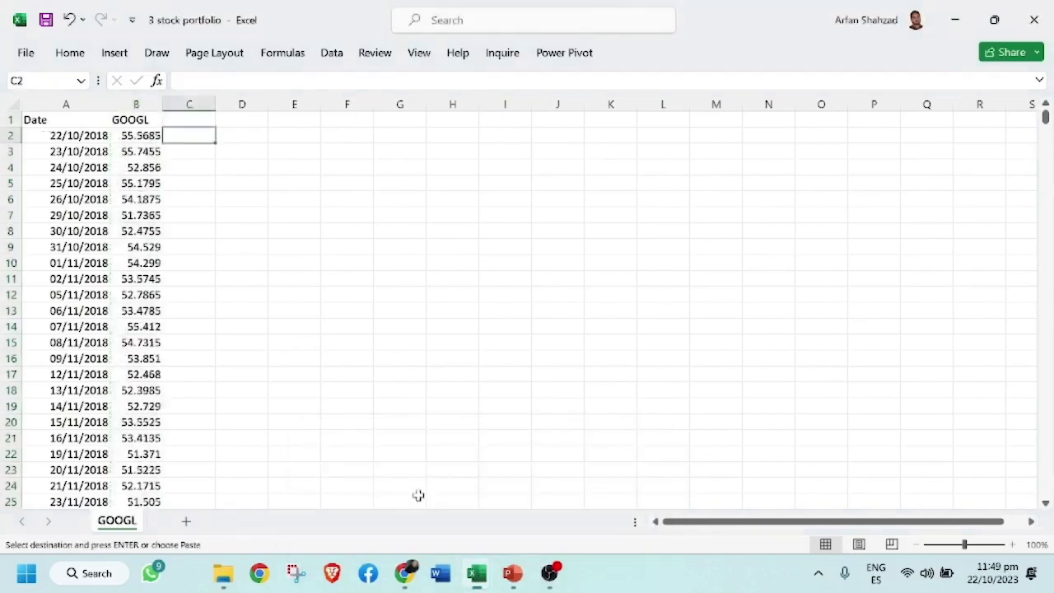
click(174, 117)
key(ctrl+v)
Select cell D1 beside the TSLA prices and open the AAPL file from the 3 Stock portfolio folder
click(245, 134)
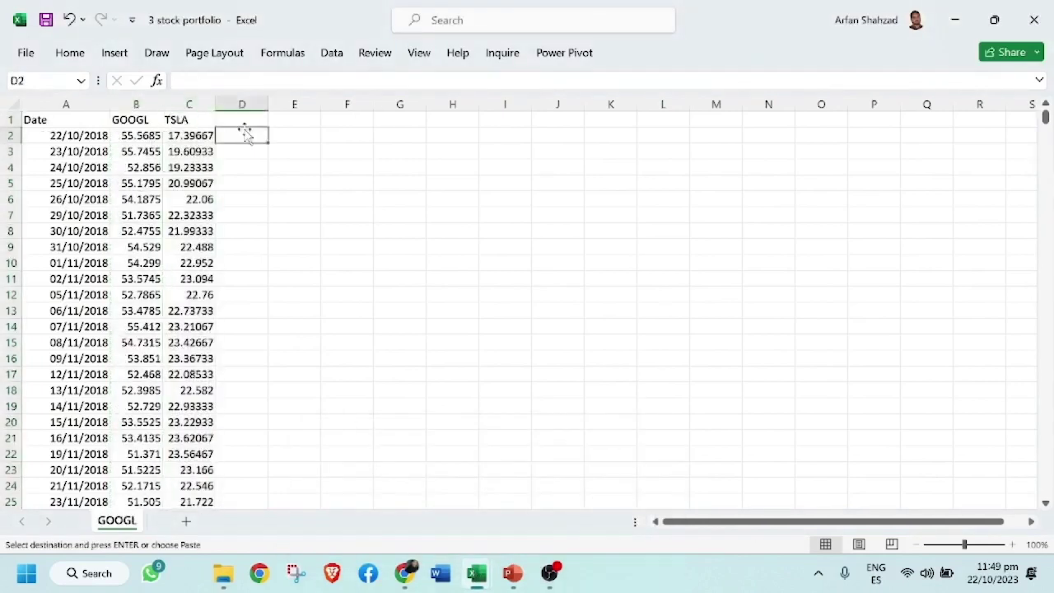
click(245, 118)
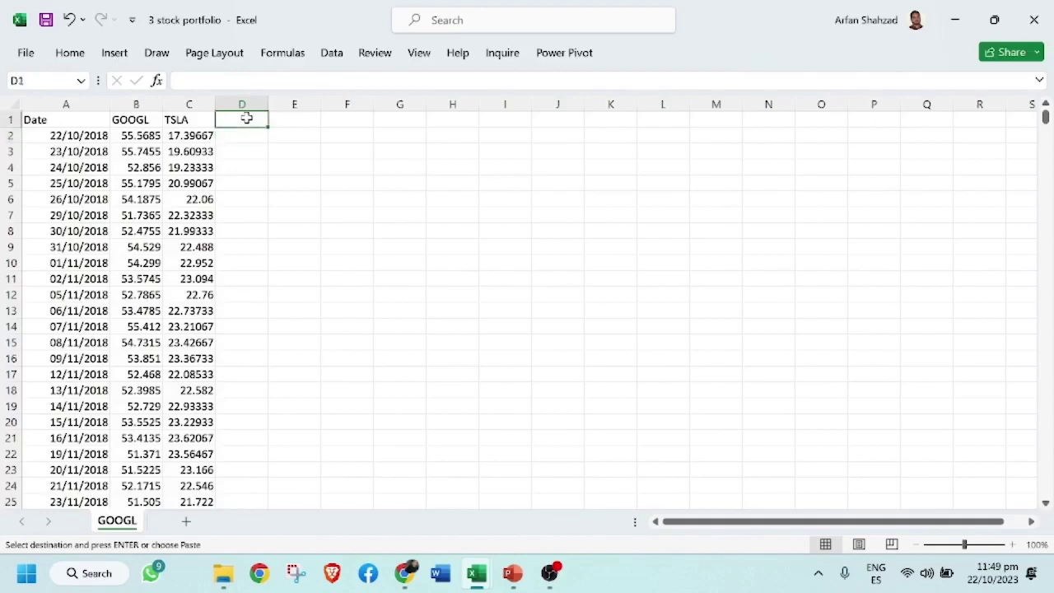
mouse_move(478, 578)
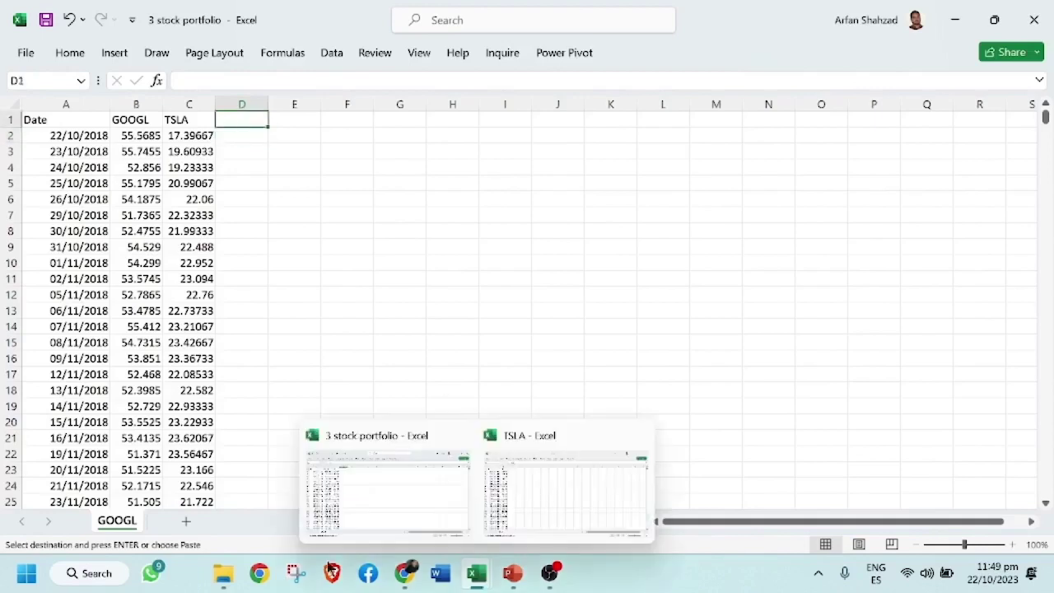
click(223, 573)
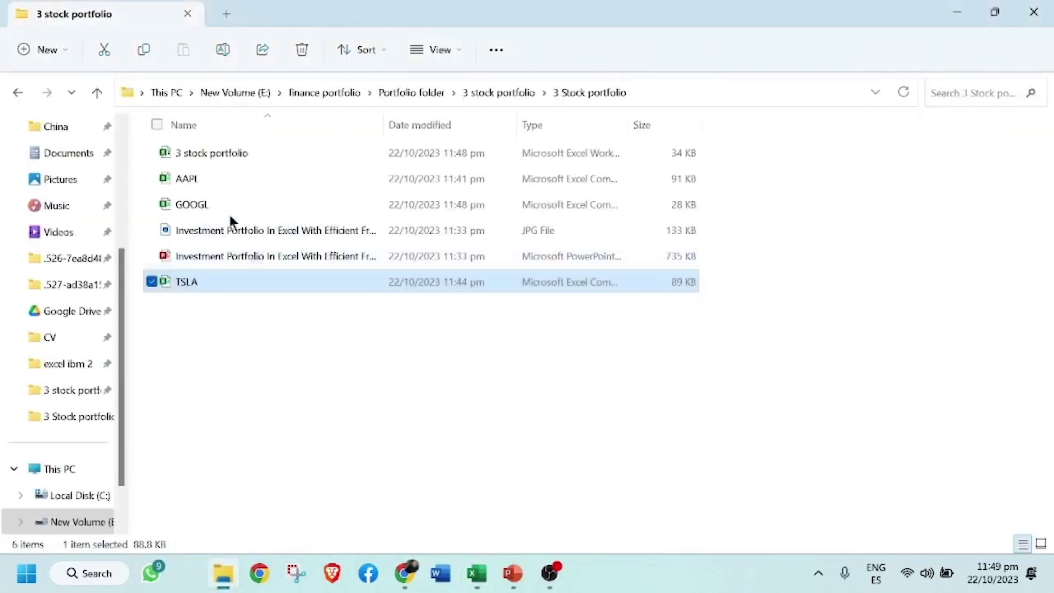
double_click(211, 181)
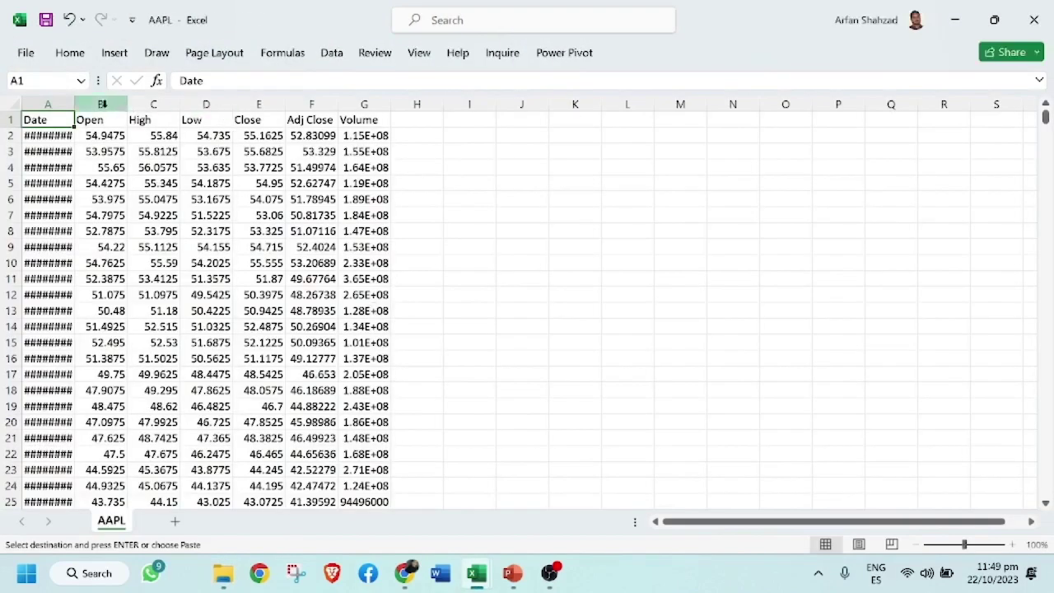
Widen the AAPL file's Date column to show full dates and delete the Open, High, Low and Close columns
drag(74, 104, 273, 94)
right_click(278, 97)
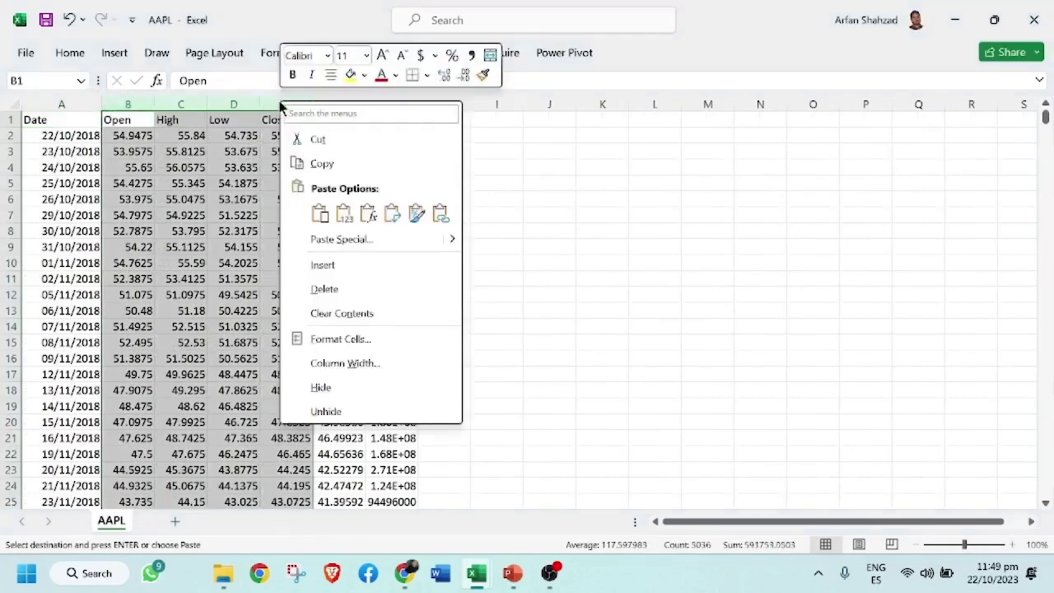
click(363, 284)
Delete the AAPL file's Volume column and rename the Adj Close header in B1 to AAPL
click(163, 104)
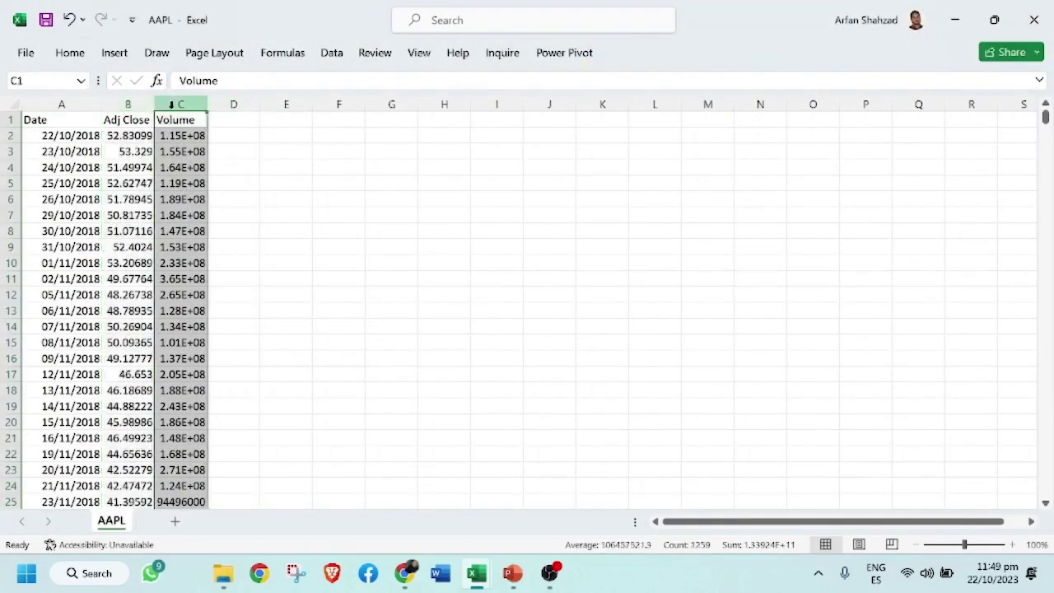
right_click(164, 105)
click(263, 296)
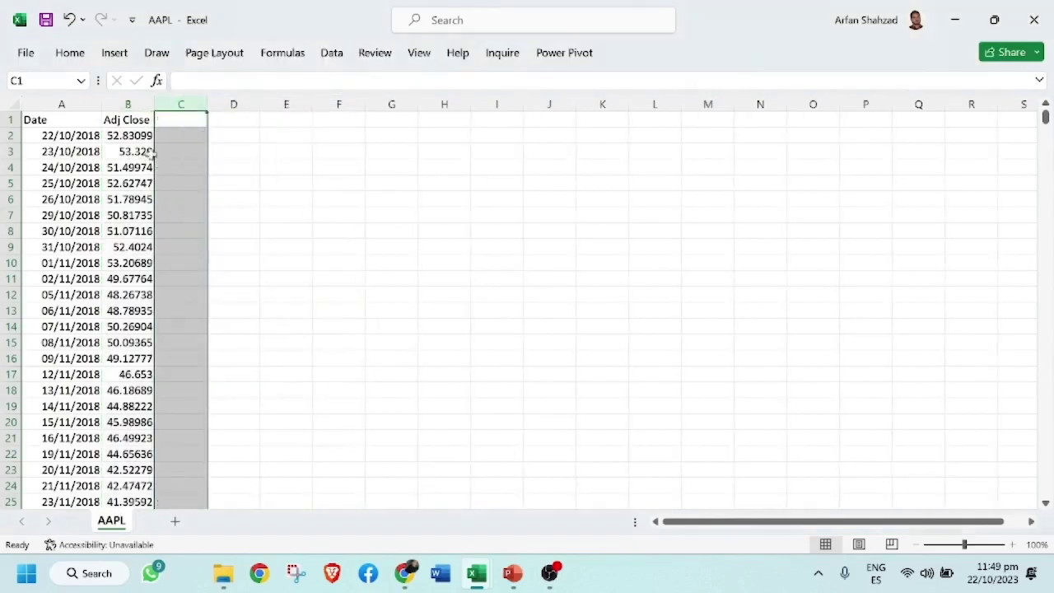
click(130, 127)
text(AAP)
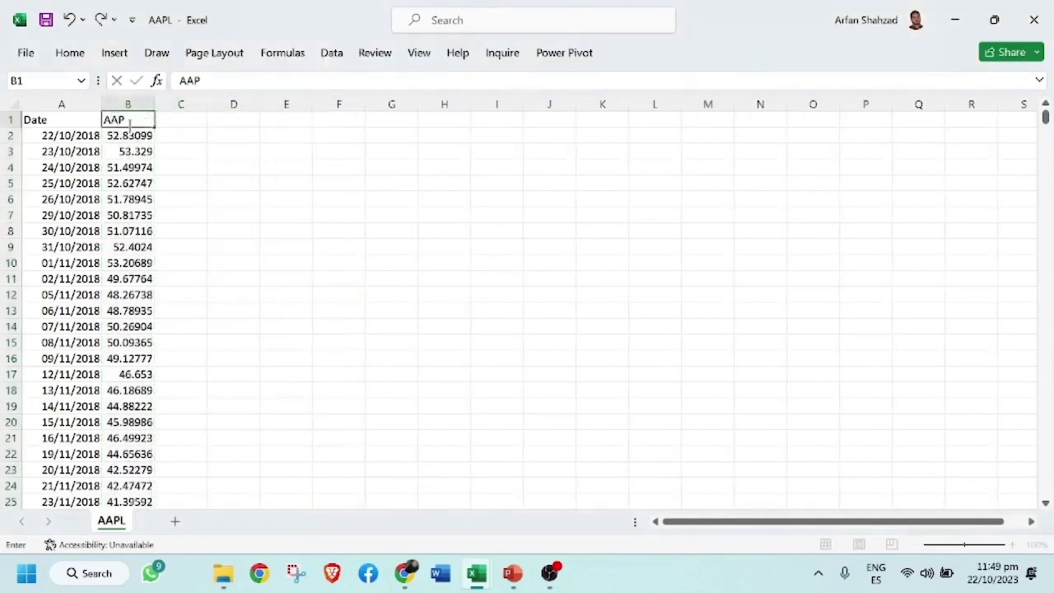
text(L)
click(181, 182)
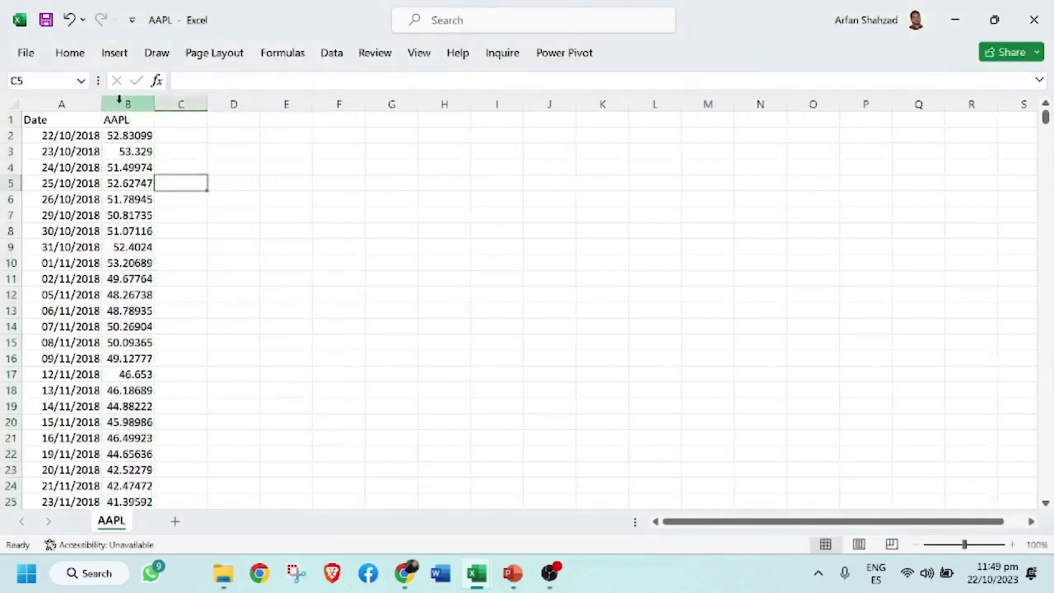
Copy the whole AAPL price column into column D of the 3 stock portfolio workbook, starting at D1
click(119, 99)
key(ctrl+c)
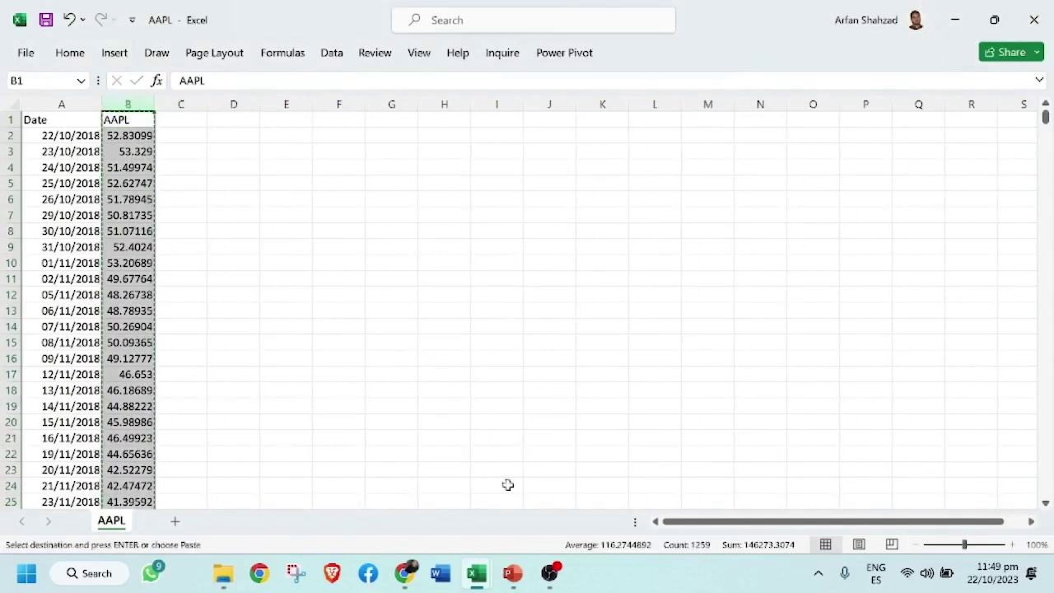
mouse_move(486, 582)
click(288, 492)
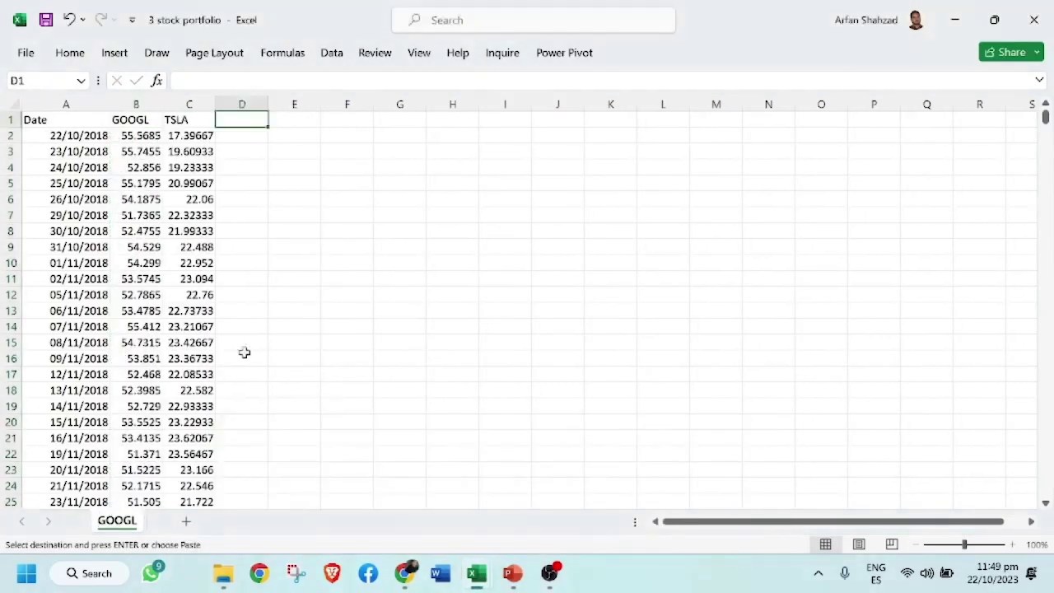
key(ctrl+v)
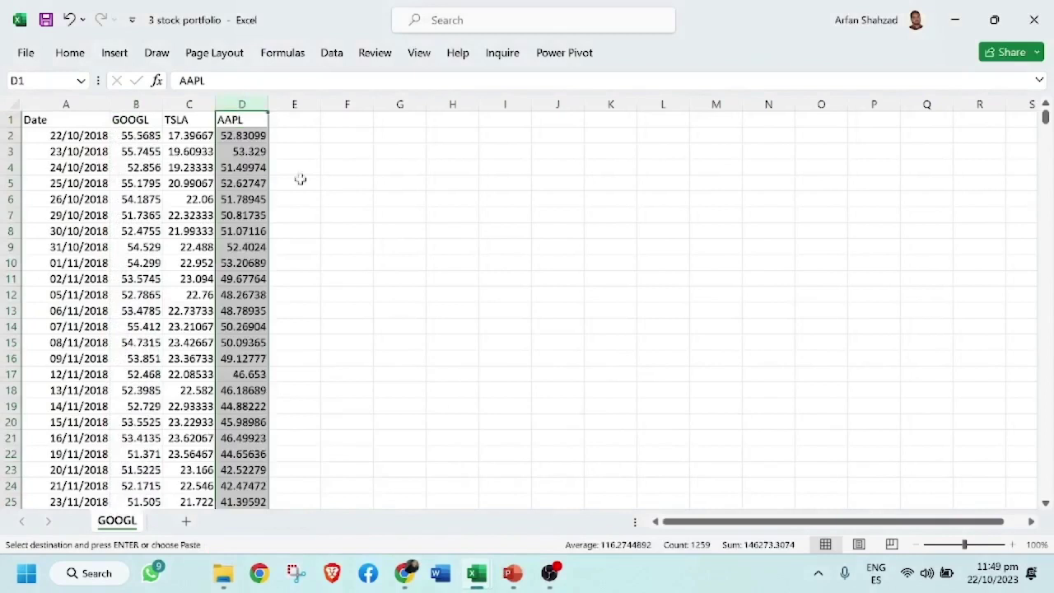
key(Escape)
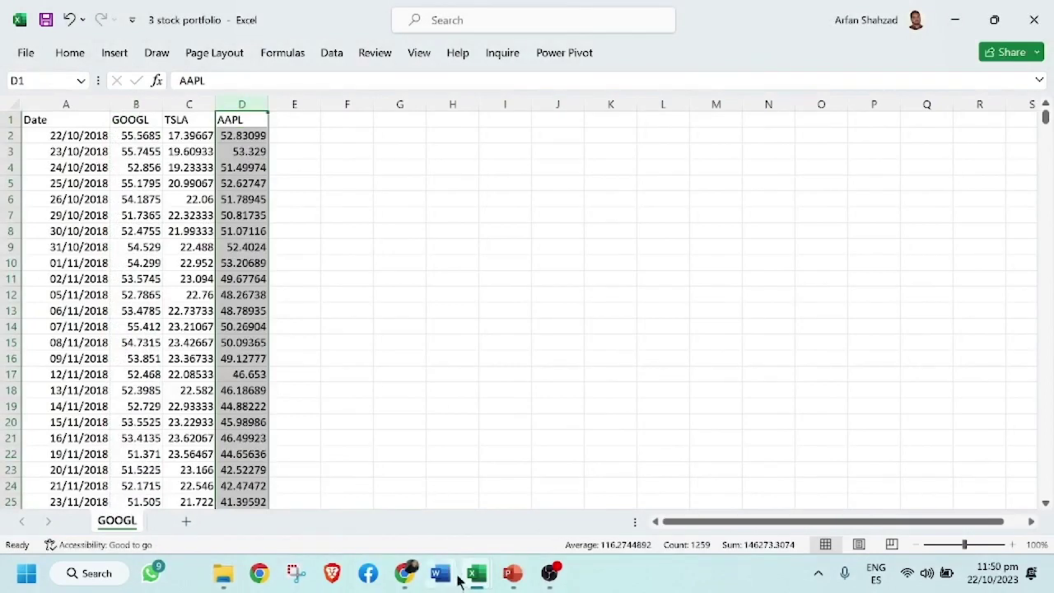
Close the TSLA and AAPL files without saving their changes, leaving only the 3 stock portfolio workbook open
mouse_move(481, 581)
click(539, 448)
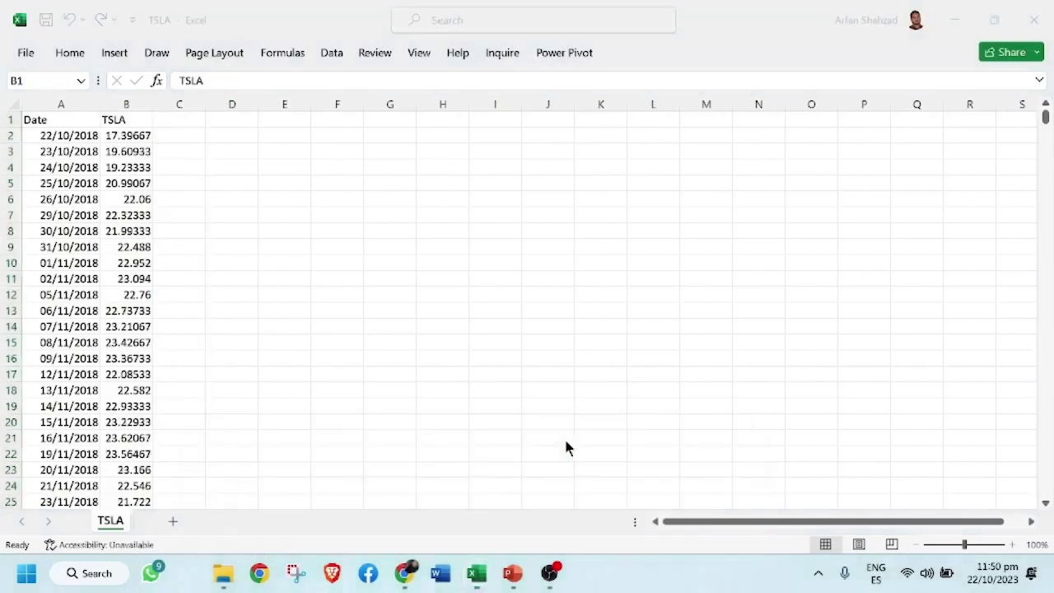
click(546, 434)
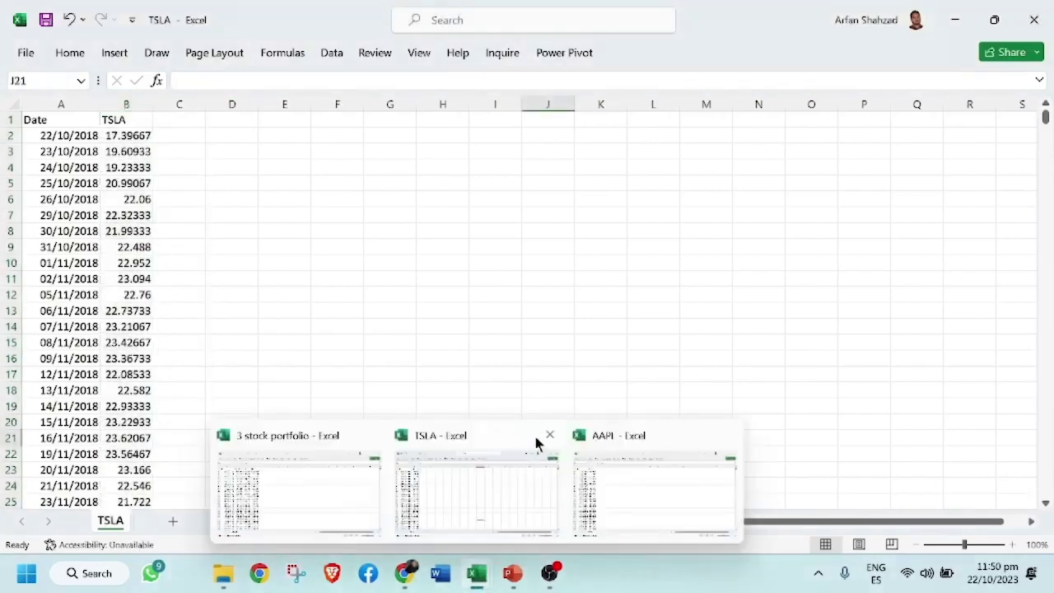
click(548, 436)
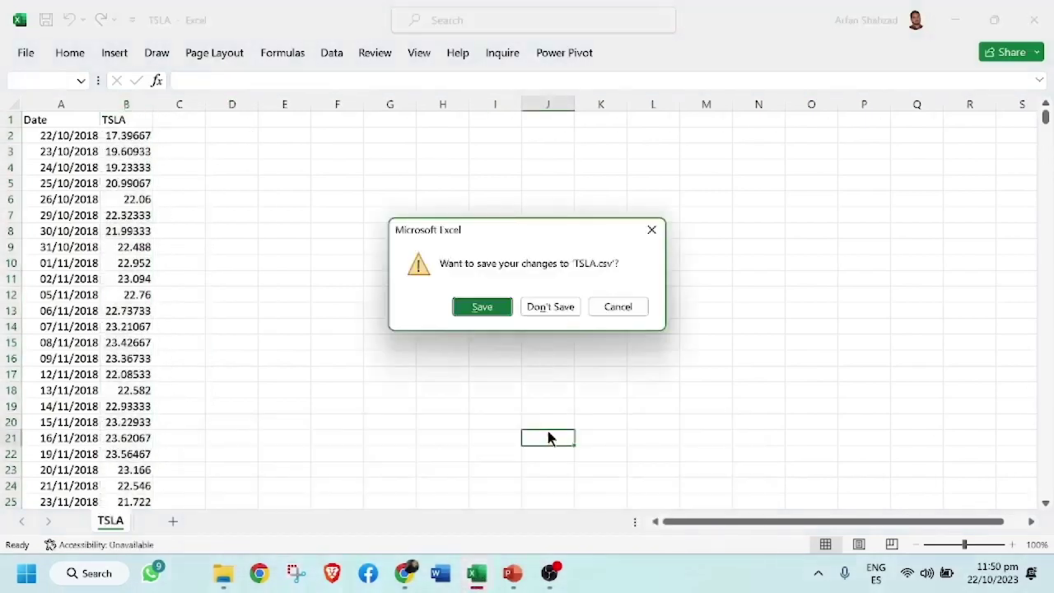
click(548, 305)
mouse_move(482, 576)
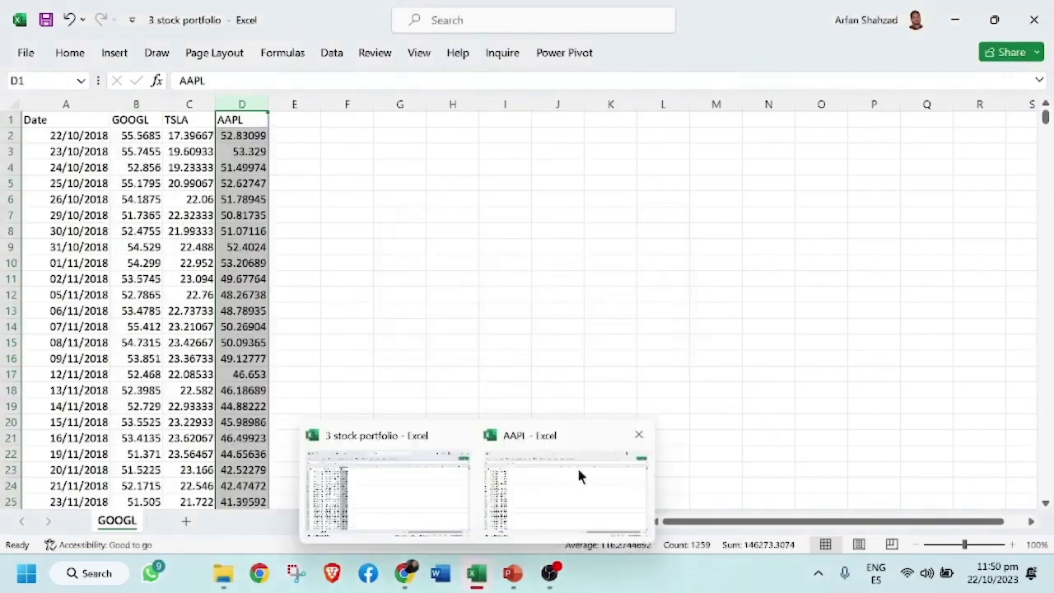
click(639, 434)
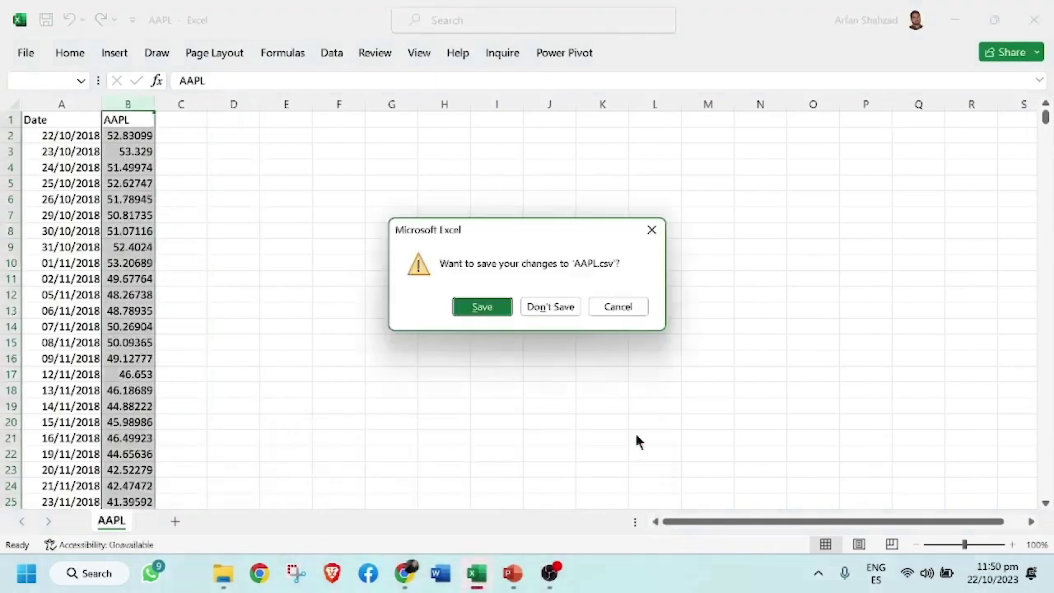
click(533, 309)
click(417, 301)
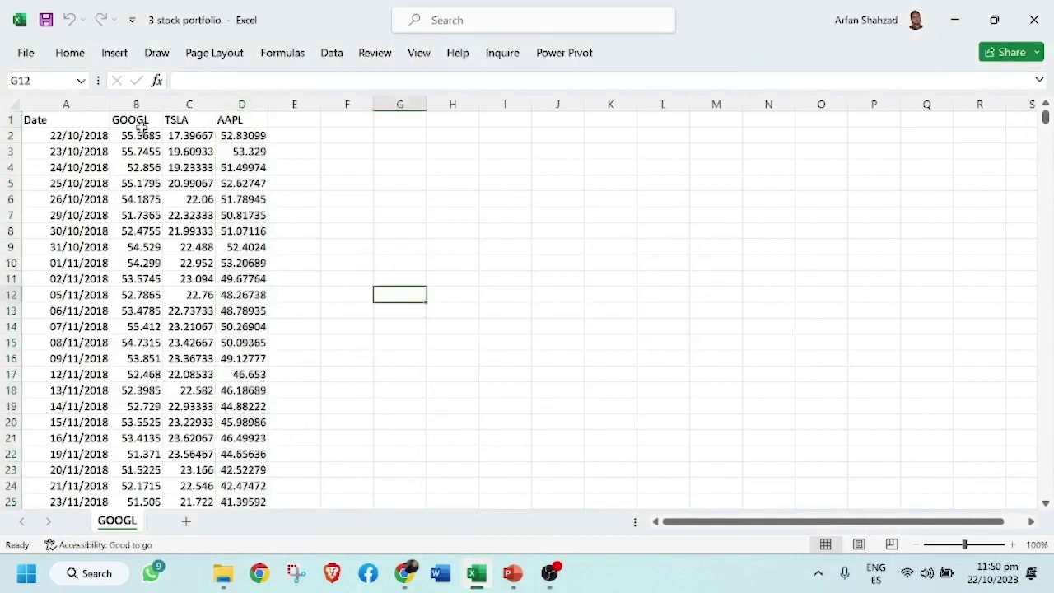
drag(141, 125, 247, 124)
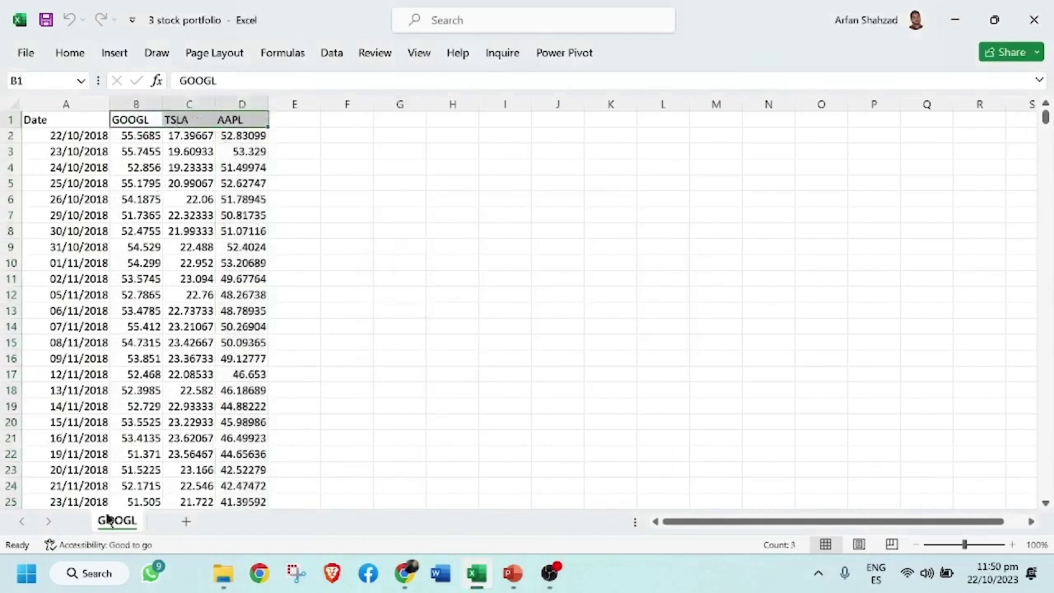
right_click(112, 518)
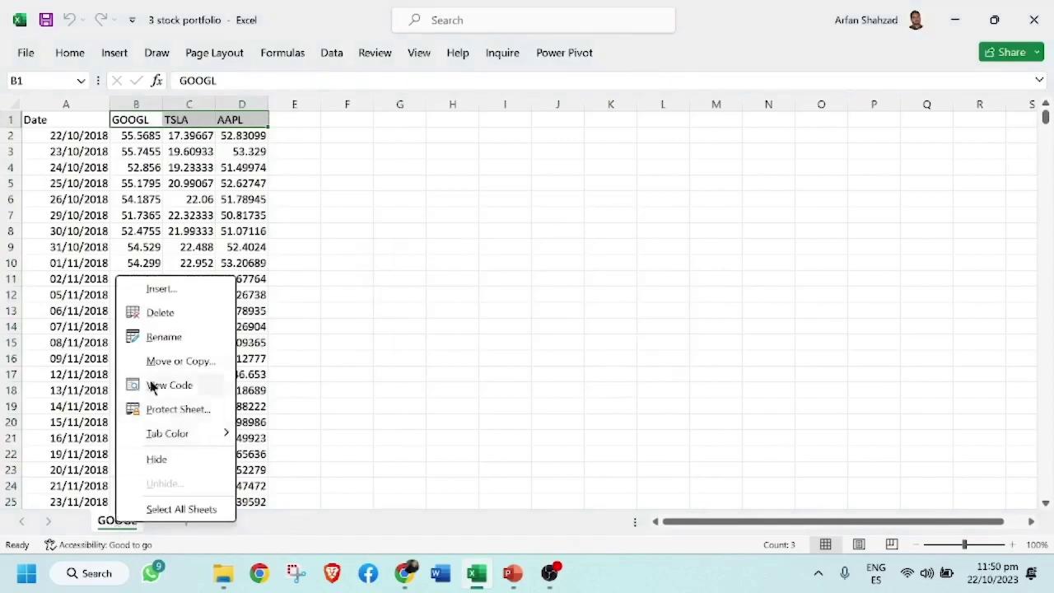
click(171, 311)
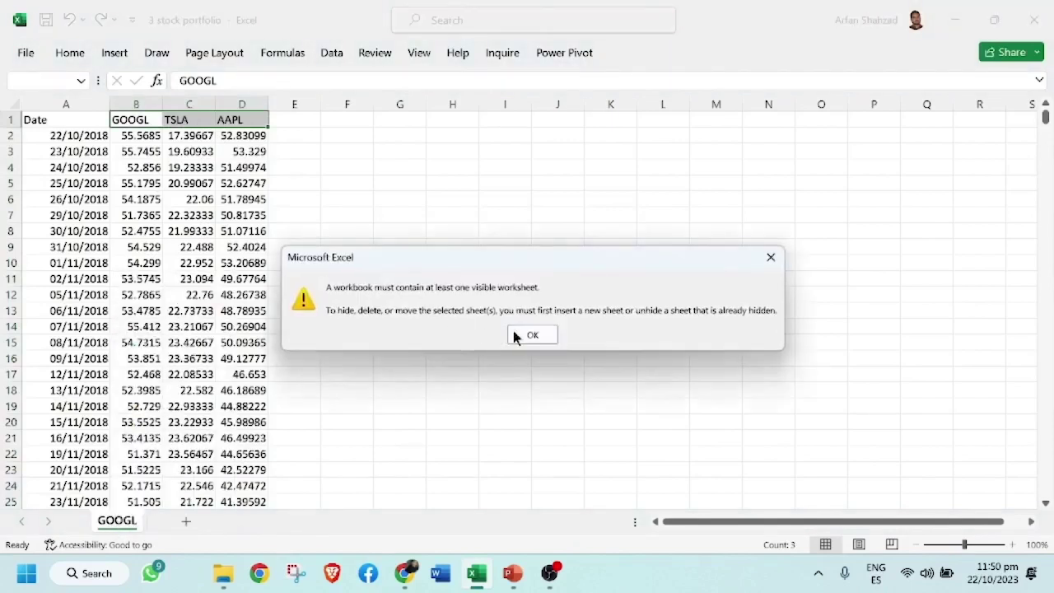
click(533, 329)
Rename the GOOGL worksheet as Data
right_click(130, 520)
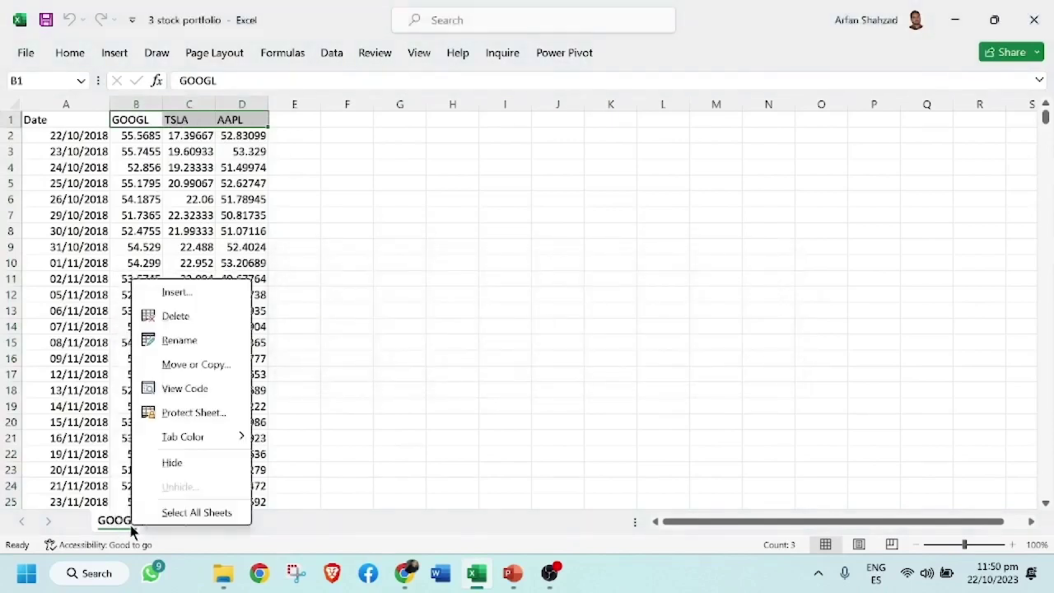
click(178, 348)
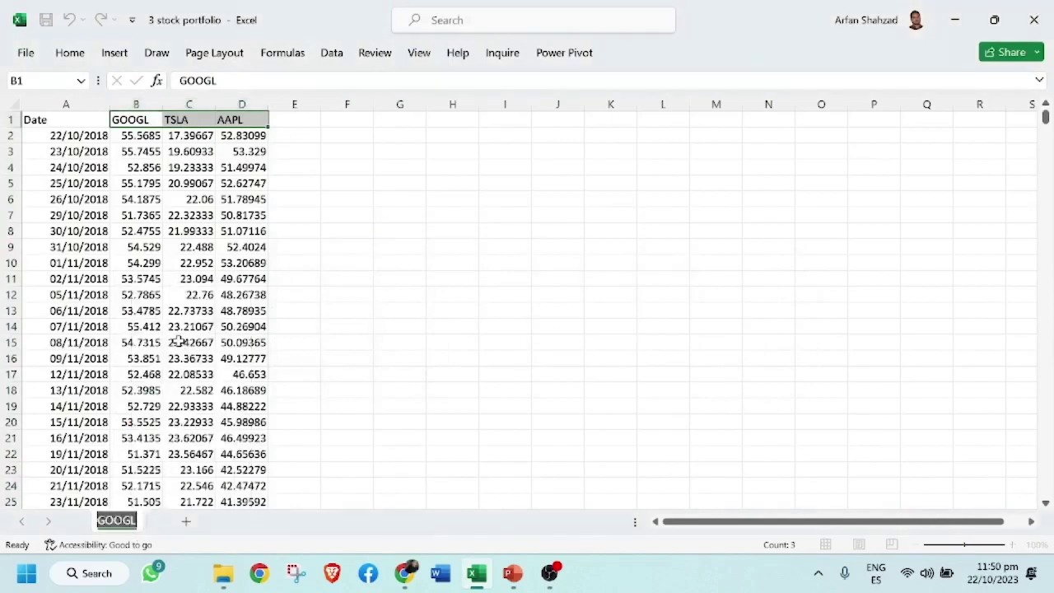
text(d)
key(BackSpace)
text(D)
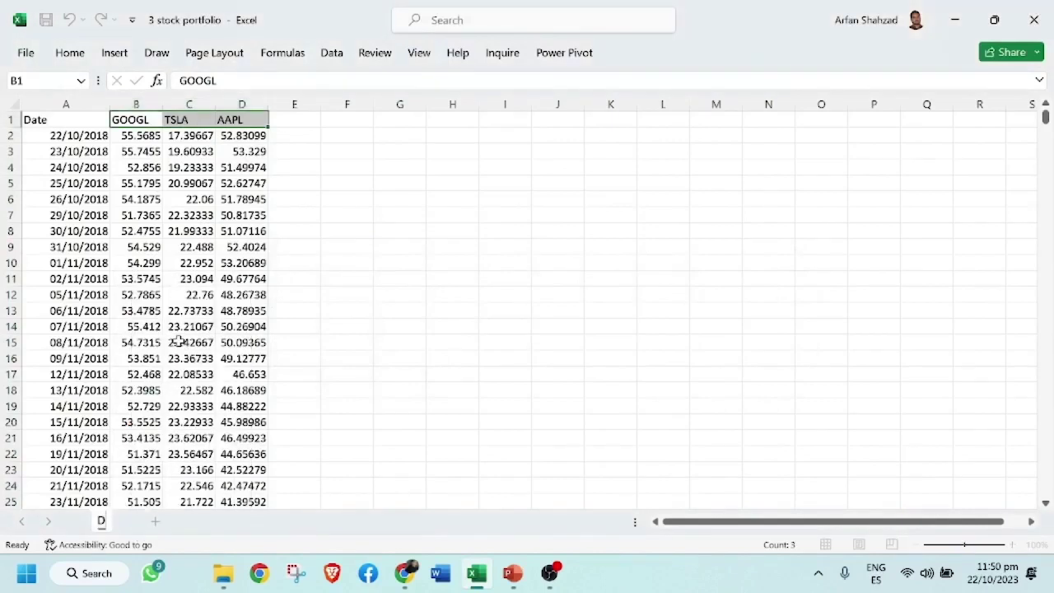
text(ata)
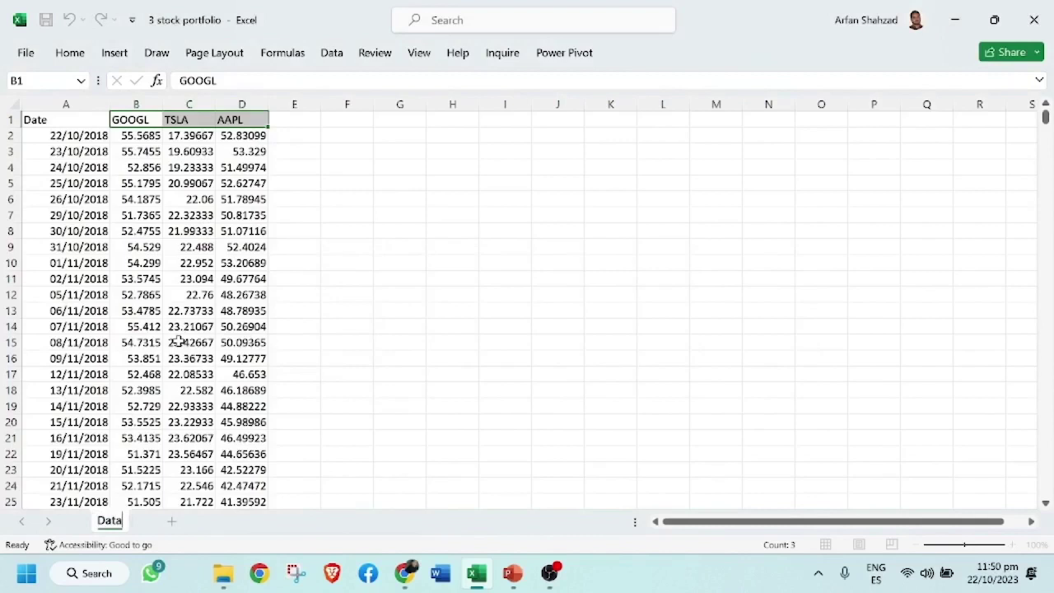
click(414, 392)
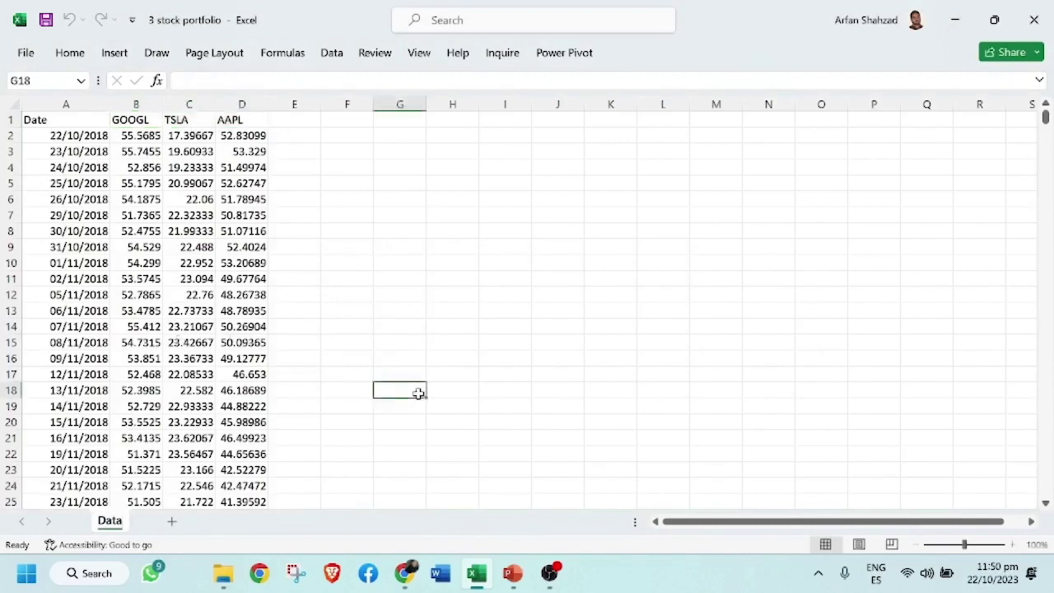
Add a new worksheet after the Data sheet and name it Details
click(171, 522)
right_click(163, 523)
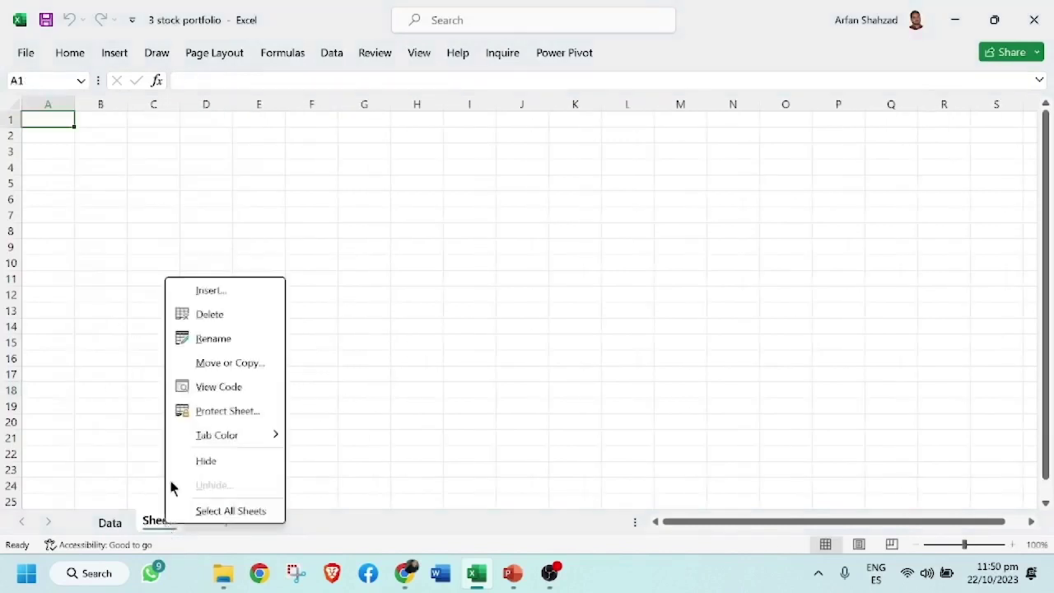
click(219, 338)
text(Deta)
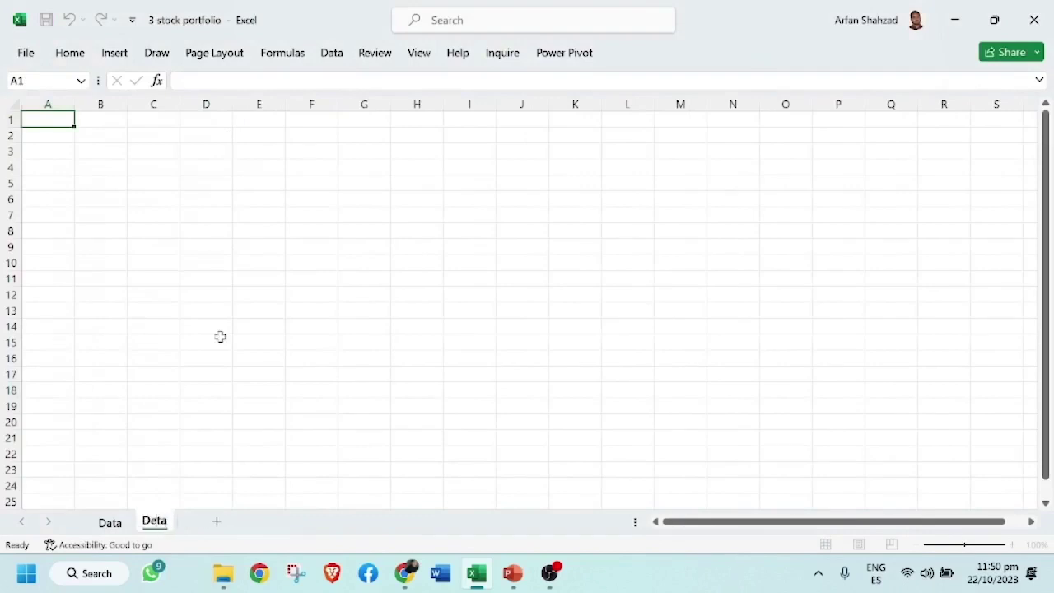
text(ils)
key(Return)
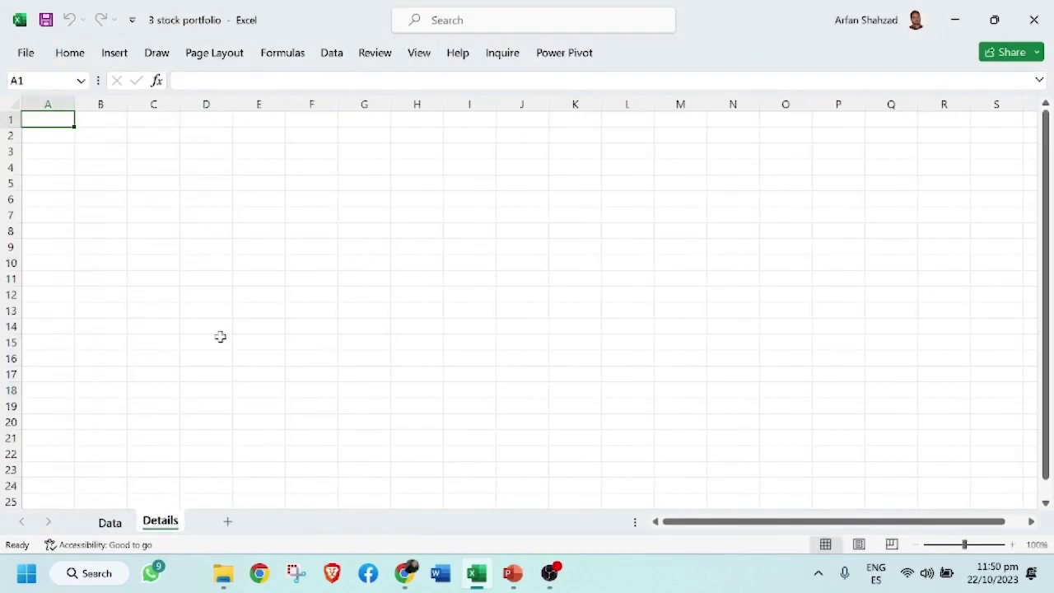
Enter the header Number in cell B2 of the Details sheet
click(99, 187)
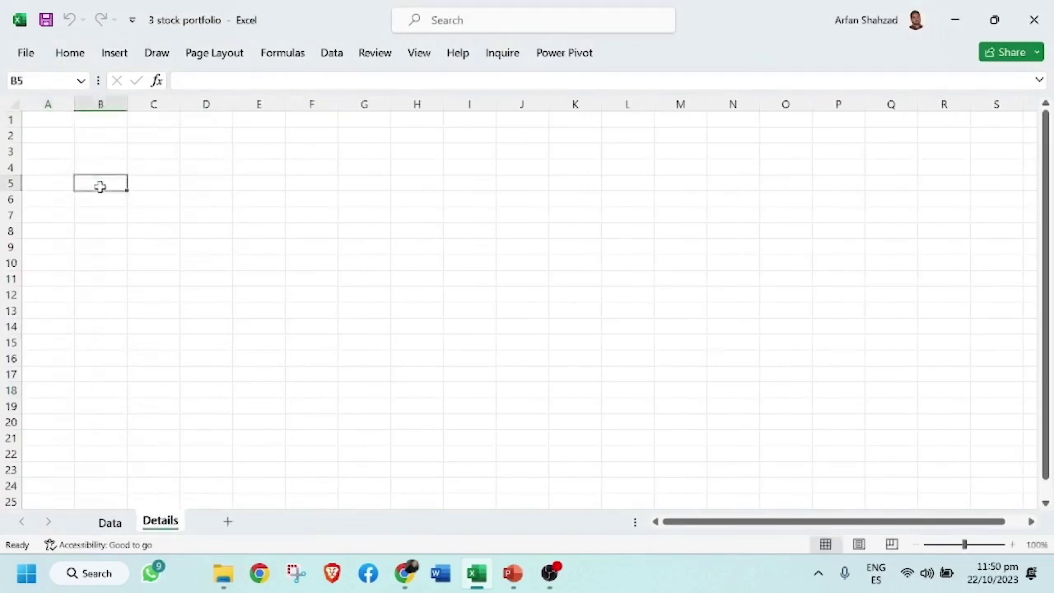
key(Up)
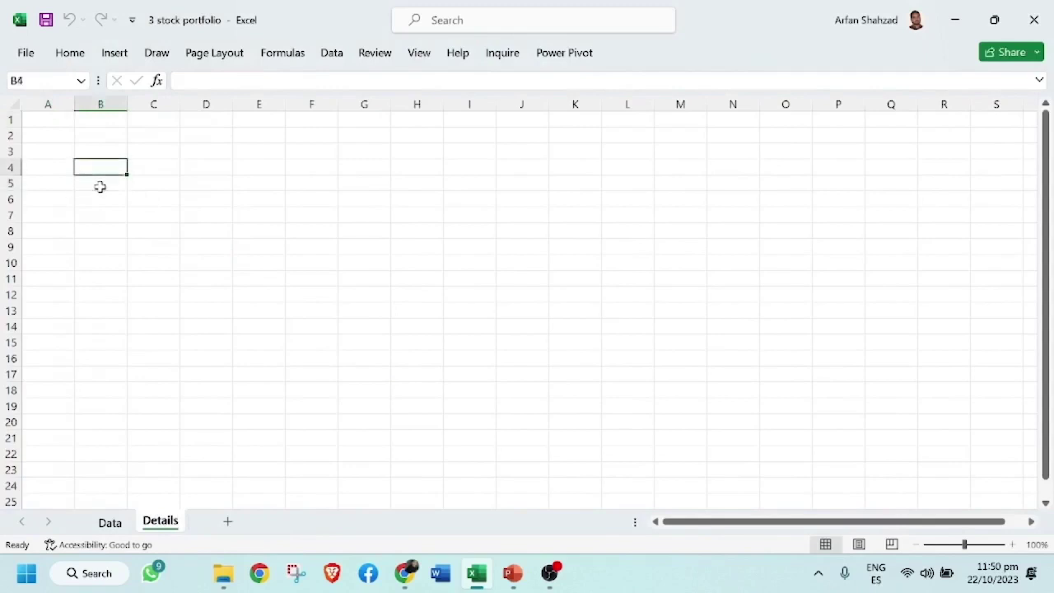
key(Up)
key(Up)
text(u)
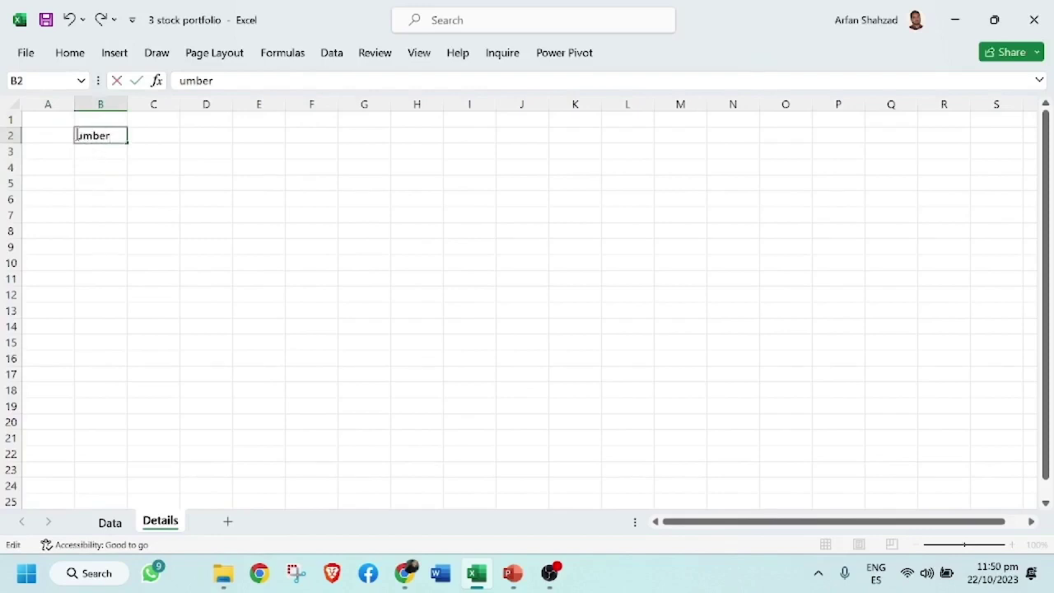
text(N)
key(Tab)
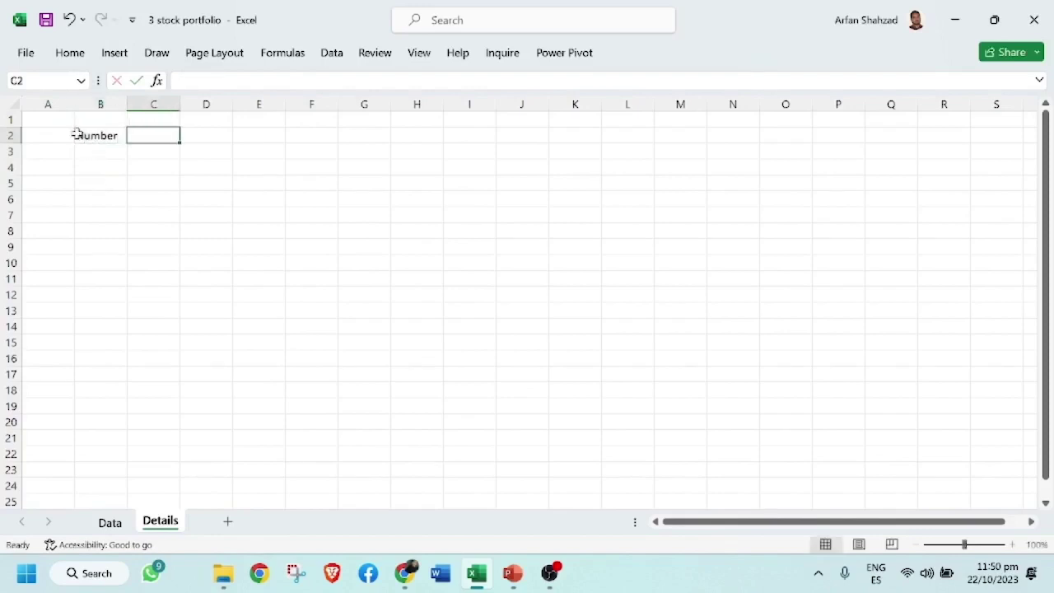
Add the headers Stock Name in C2 and Ticker in D2, and widen column C to fit its header
text(Stoc)
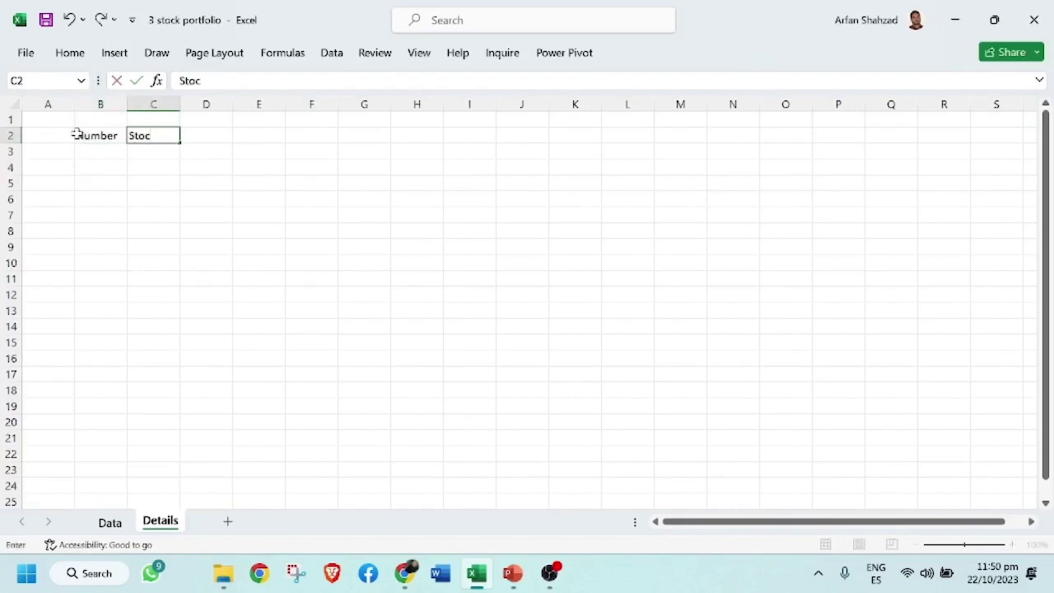
text(k Nam)
key(Tab)
text(T)
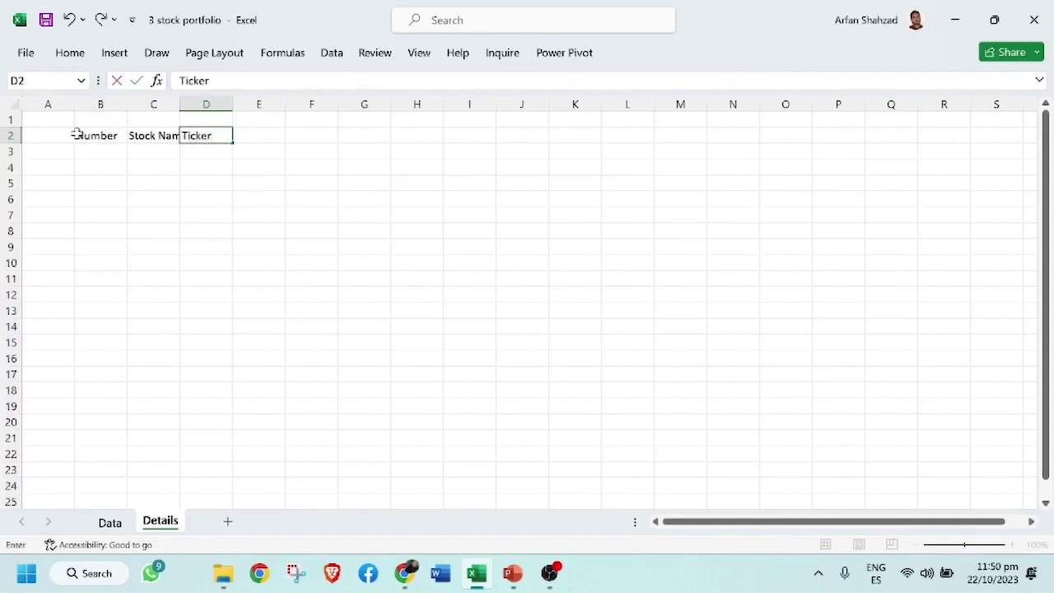
text(icker)
click(177, 213)
drag(179, 105, 217, 114)
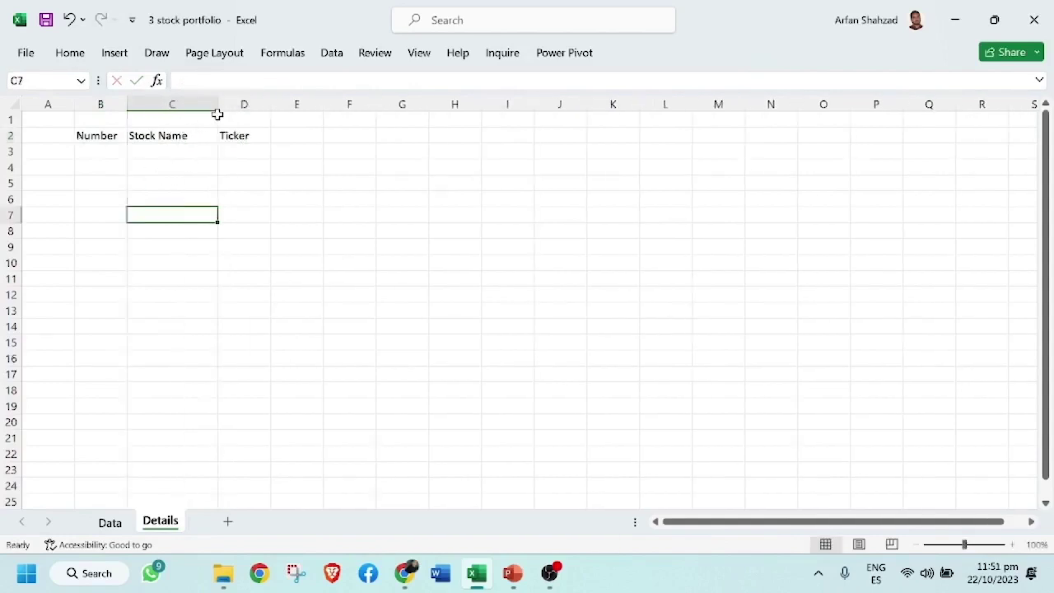
Number the three stock rows 1, 2 and 3 in cells B3 to B5
click(101, 151)
text(1)
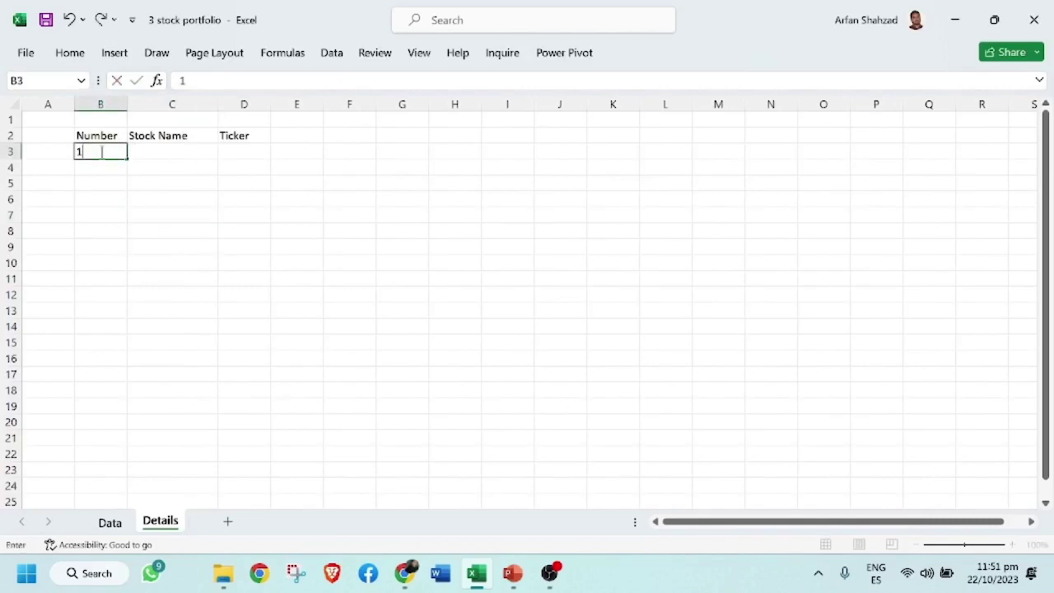
key(Return)
text(2)
key(Return)
text(3)
key(Up)
Enter the stock names Google, Tesla and Apple in cells C3 to C5 of the Details sheet
key(Right)
key(Up)
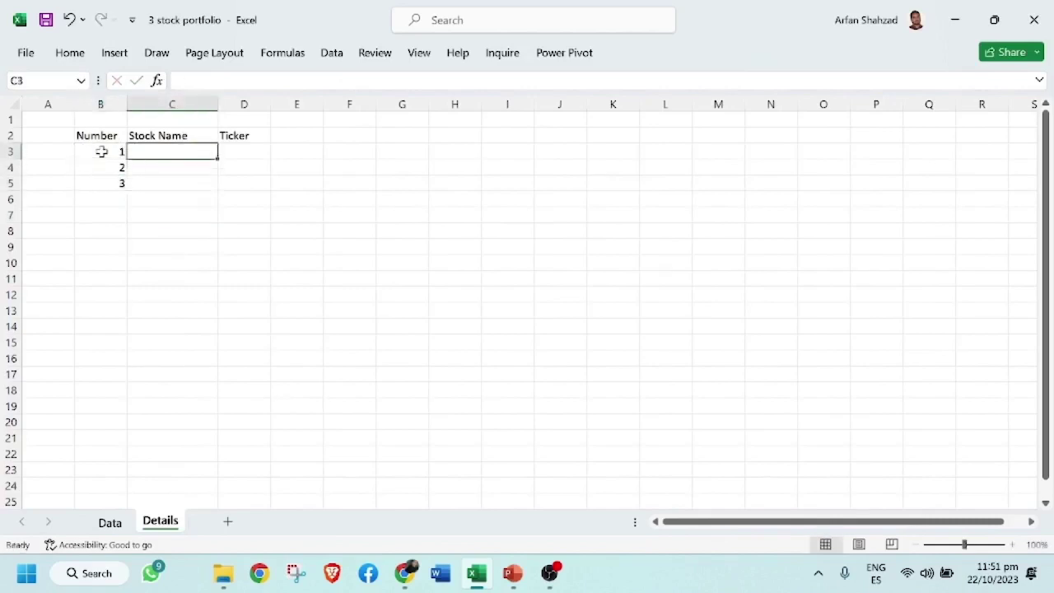
text(Google)
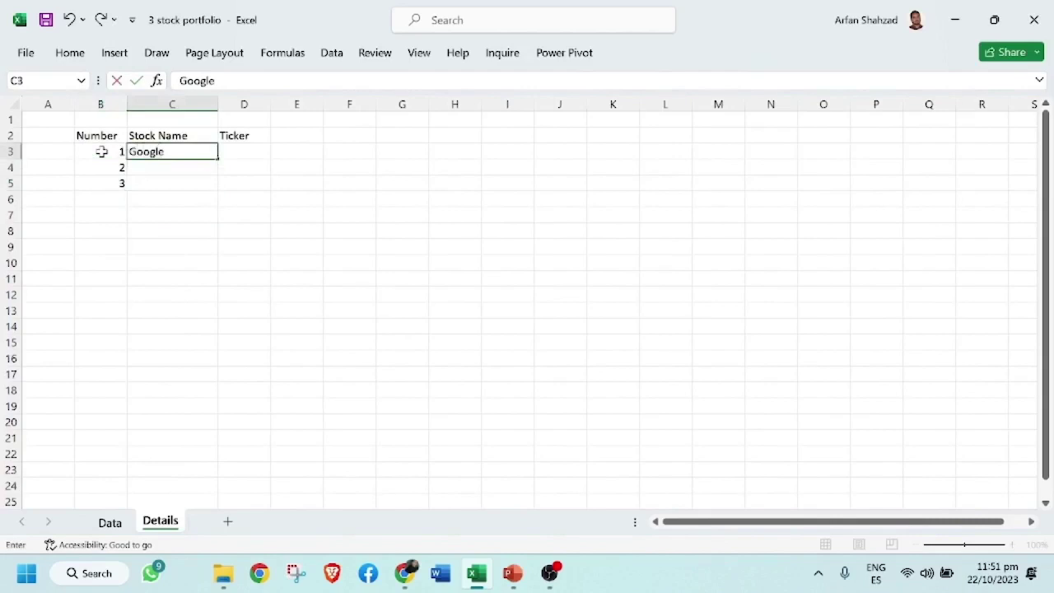
key(Return)
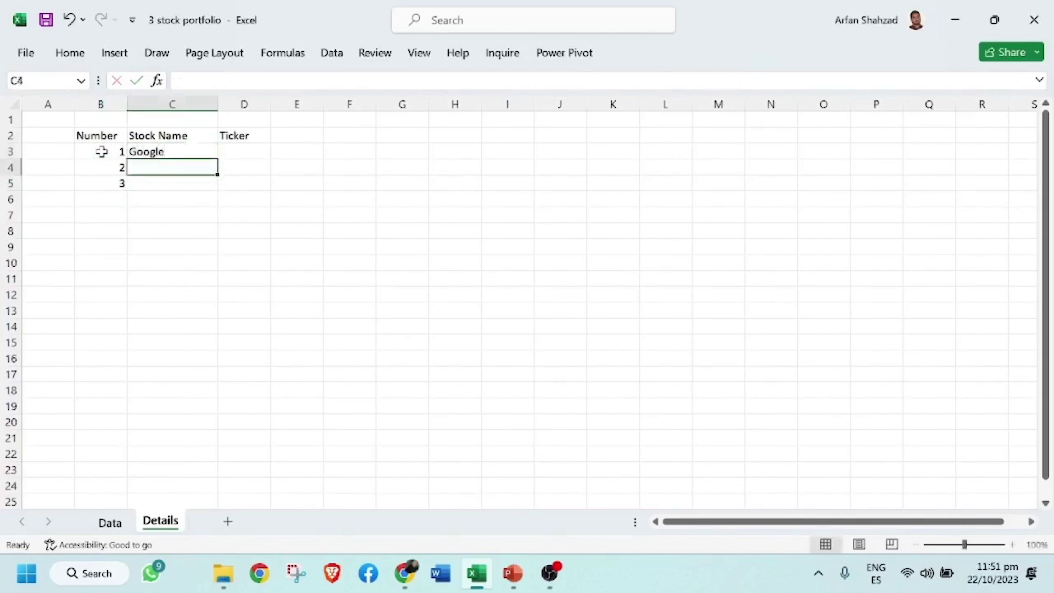
text(Tesla)
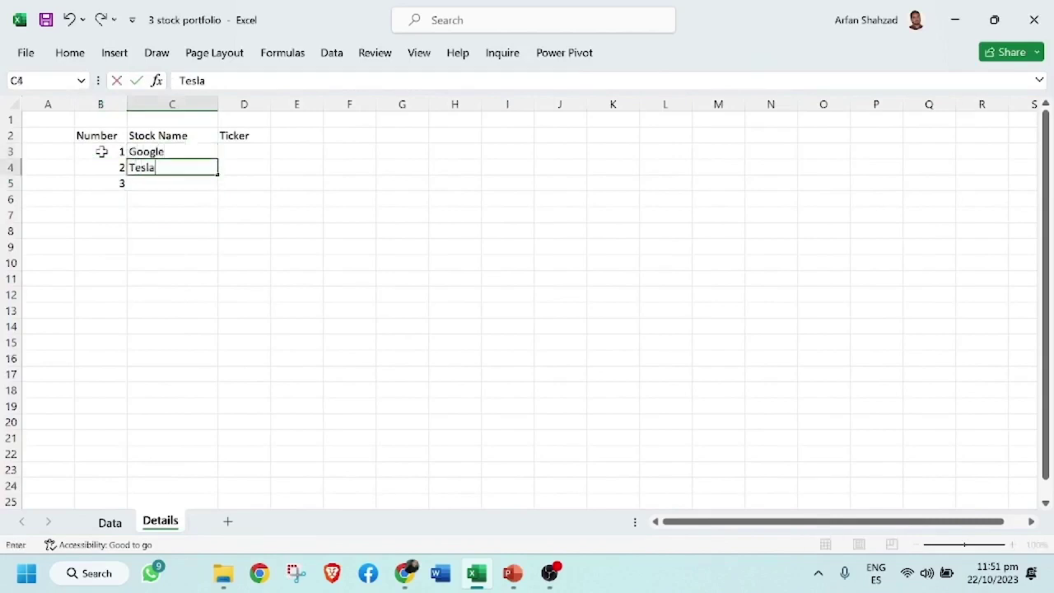
key(Return)
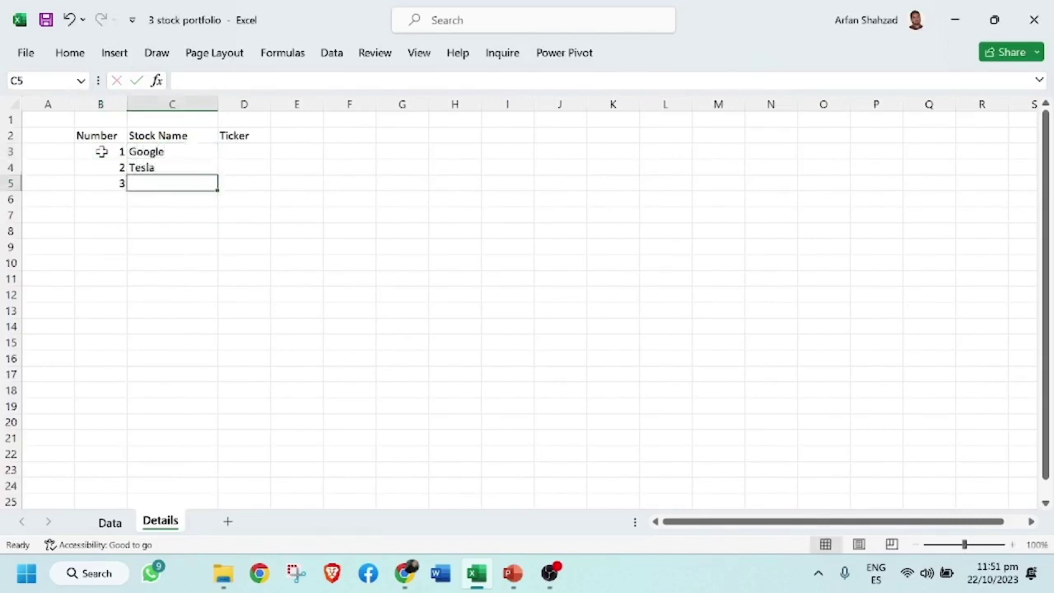
text(Apple)
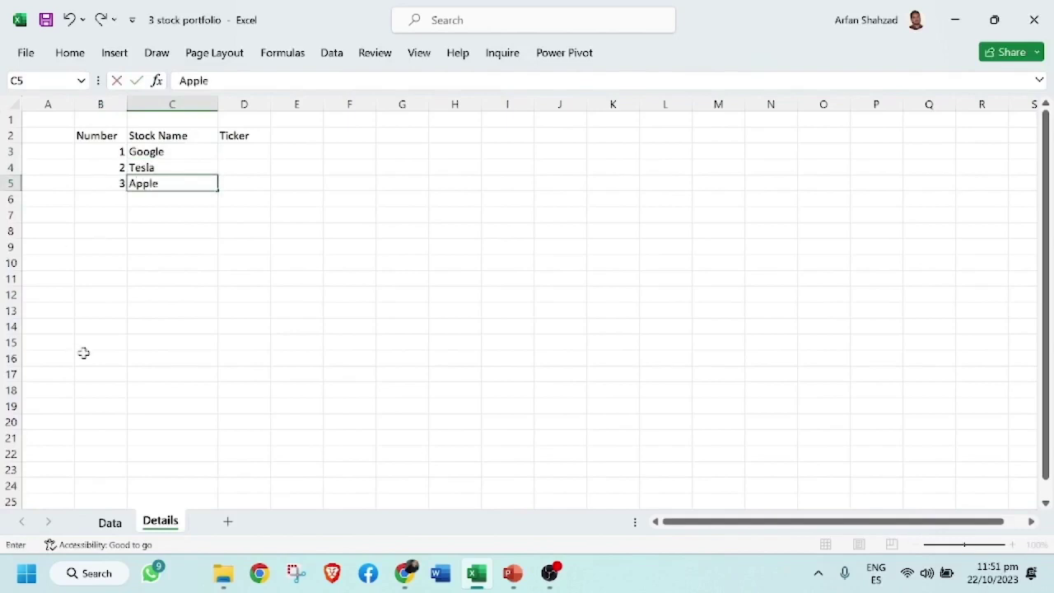
click(84, 354)
Link ticker cell D3 on the Details sheet to the GOOGL header in cell B1 of the Data sheet
click(242, 152)
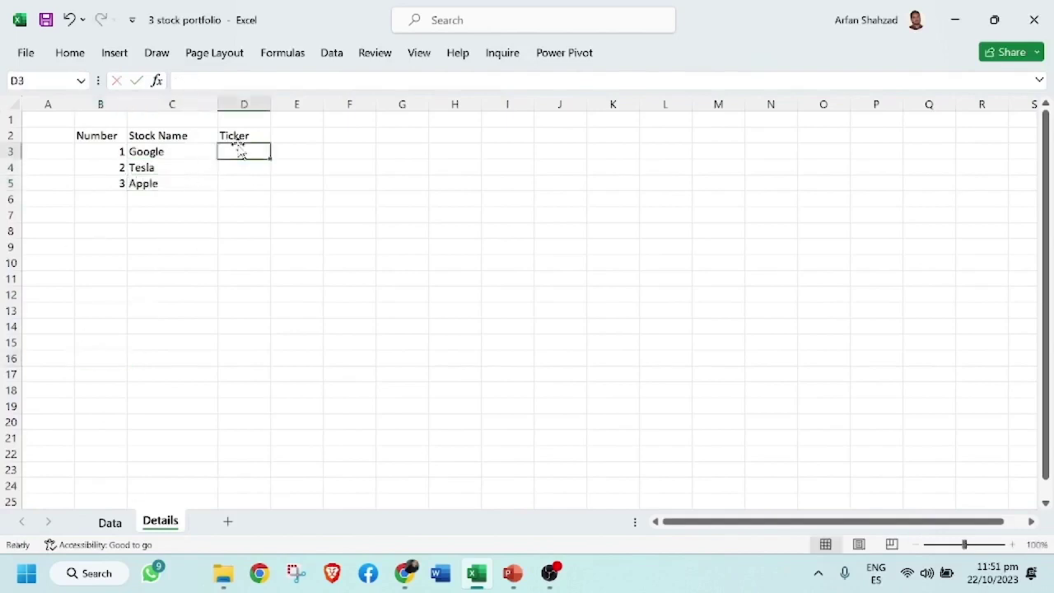
text(=)
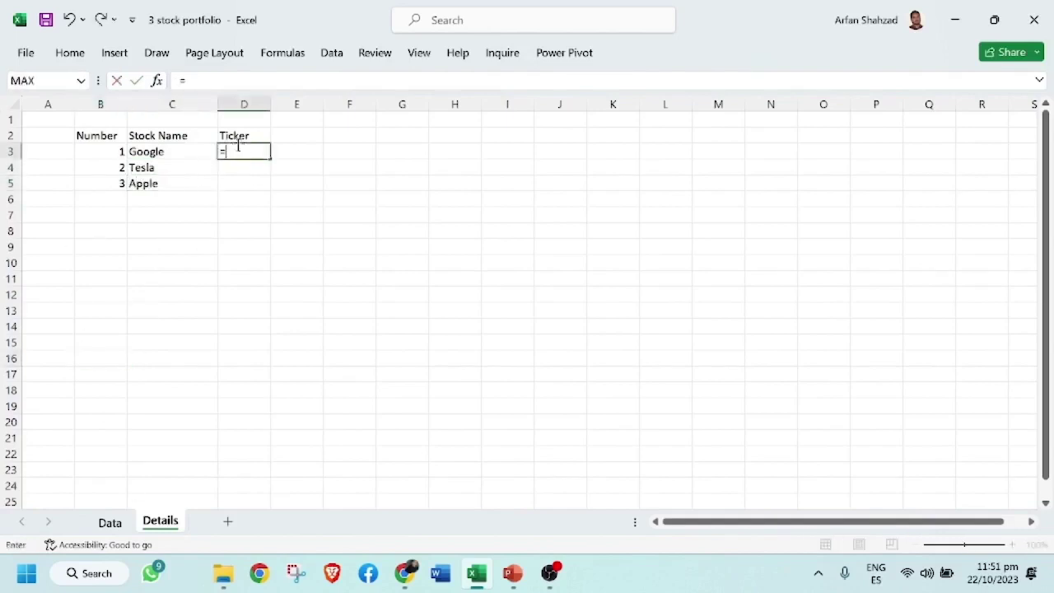
click(108, 522)
click(140, 122)
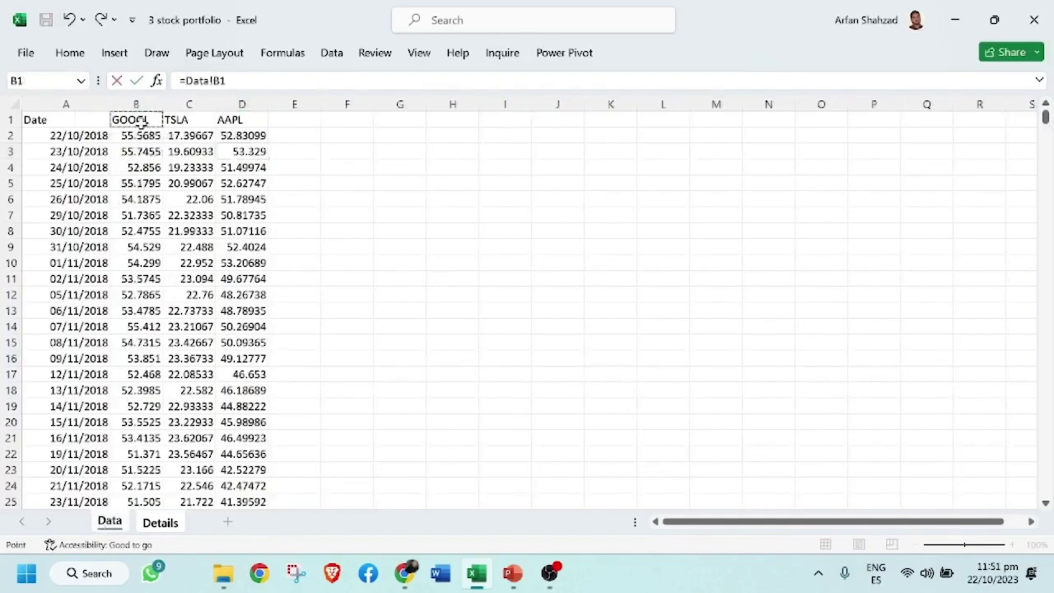
key(Return)
Link ticker cells D4 and D5 to the TSLA and AAPL headers in C1 and D1 of the Data sheet
text(=)
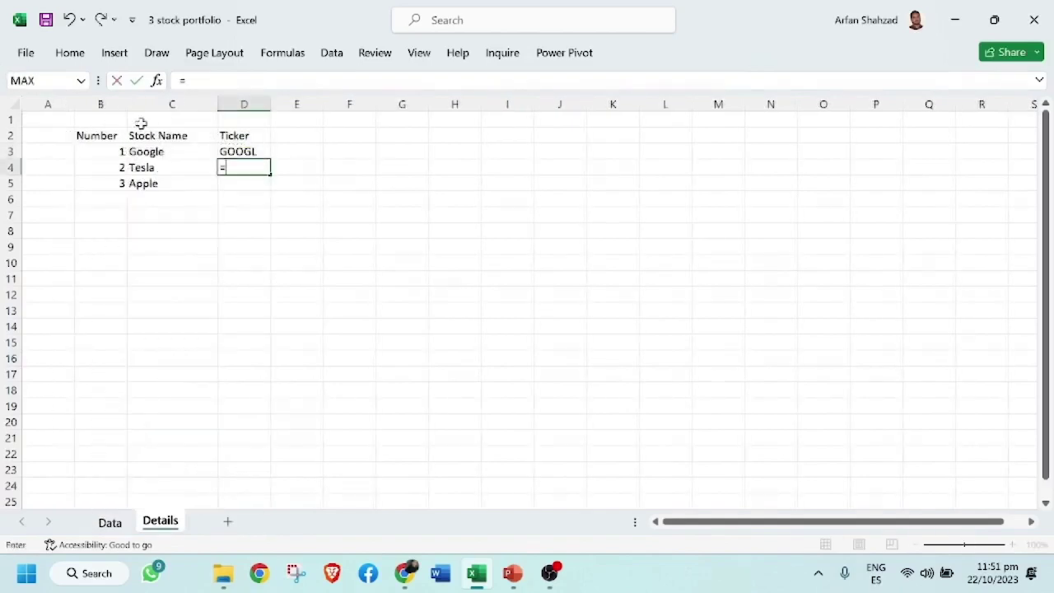
click(118, 527)
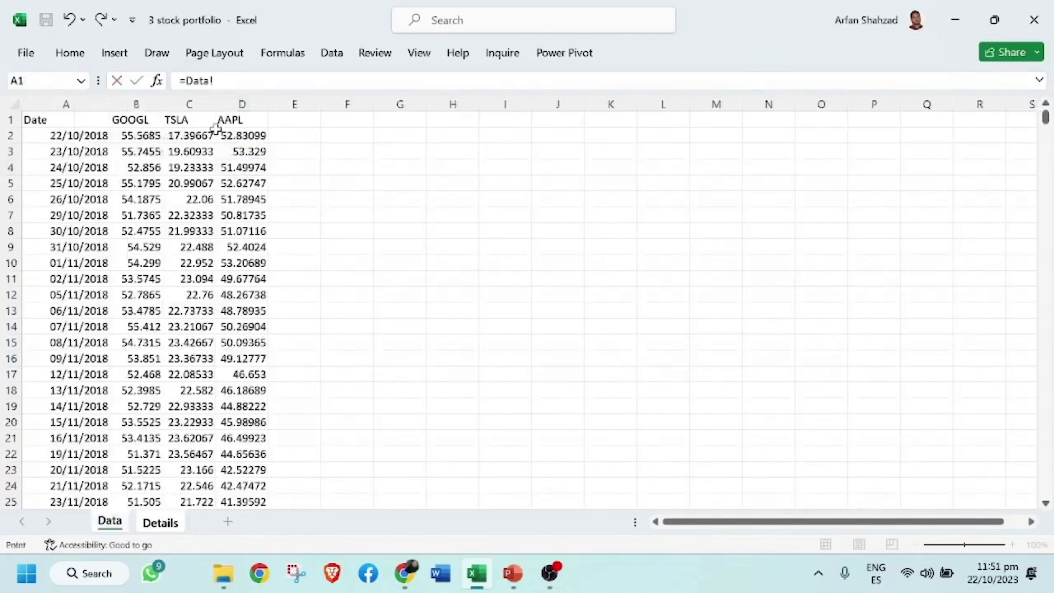
click(194, 119)
key(Return)
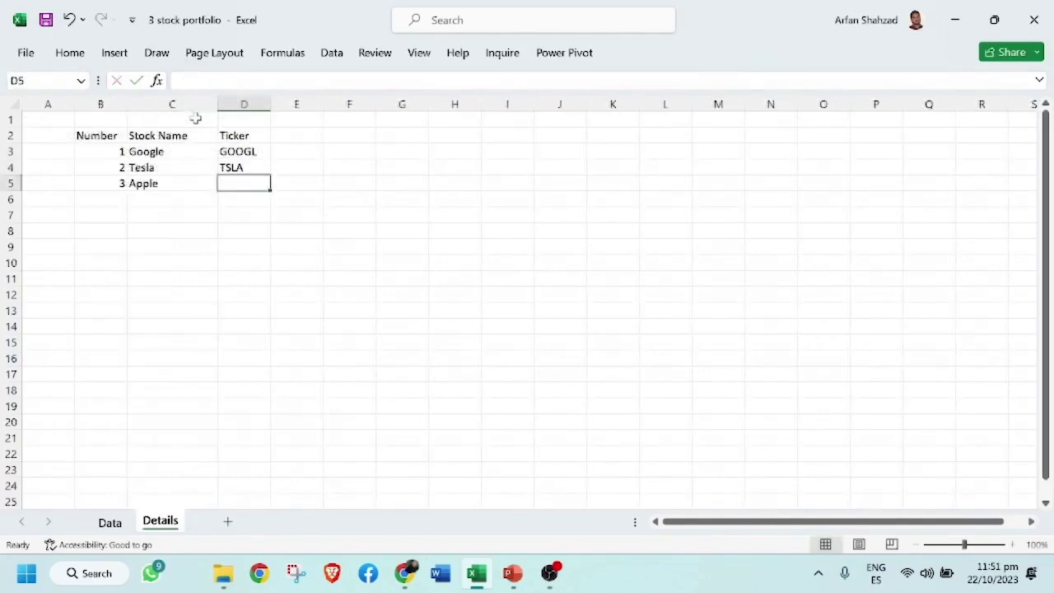
text(=)
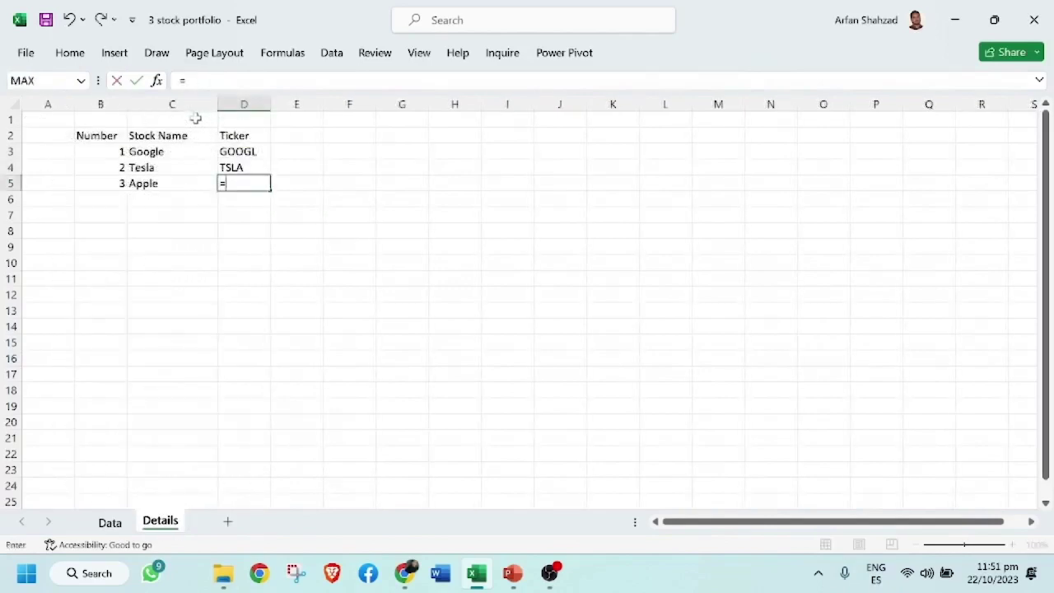
click(107, 526)
click(242, 115)
key(Return)
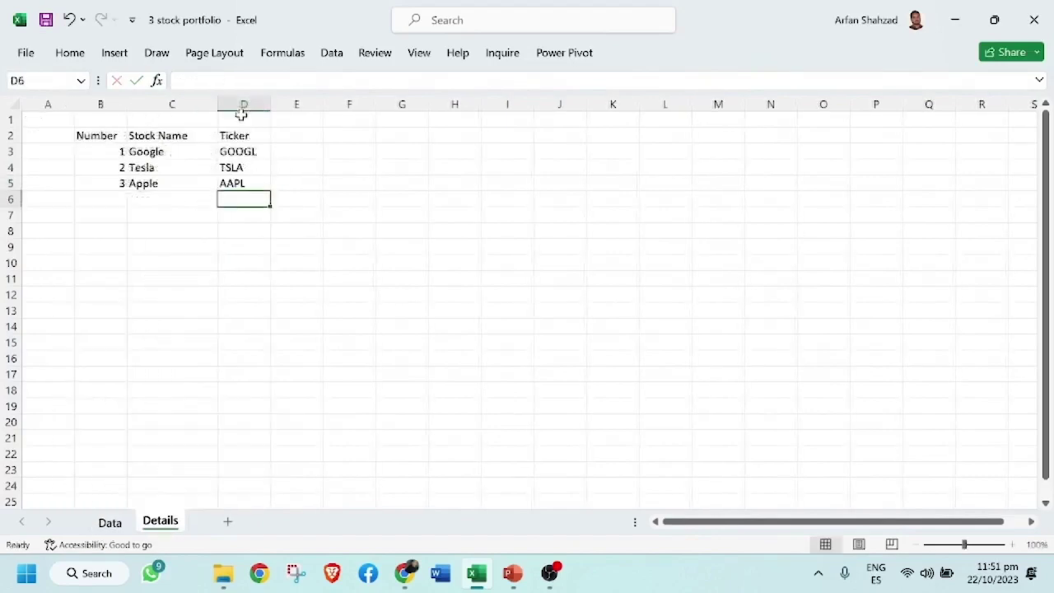
click(113, 299)
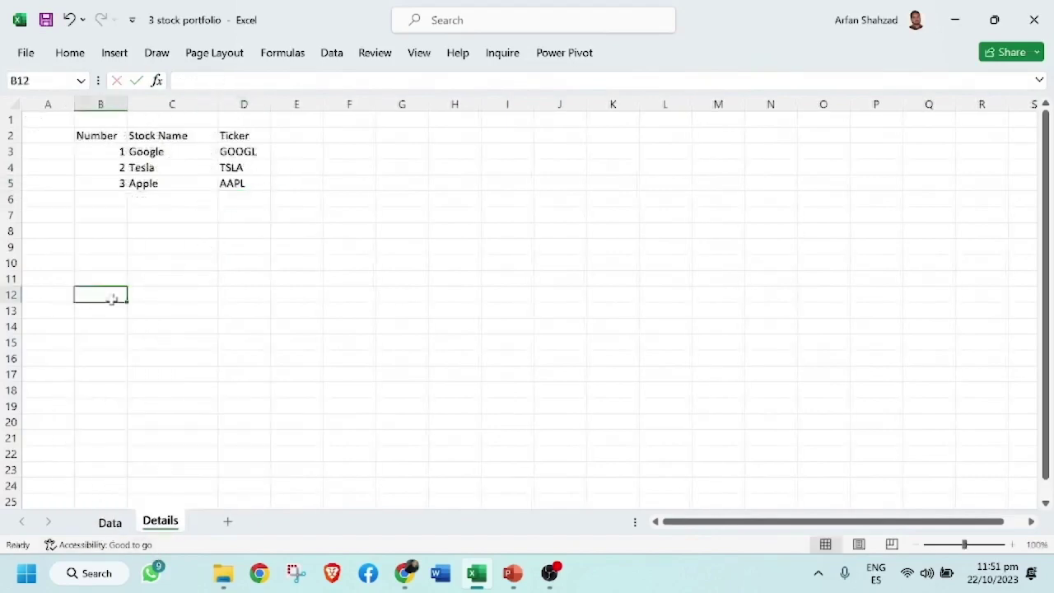
Add the label Data in cell B7 with the description 5 year daily in C7
click(111, 218)
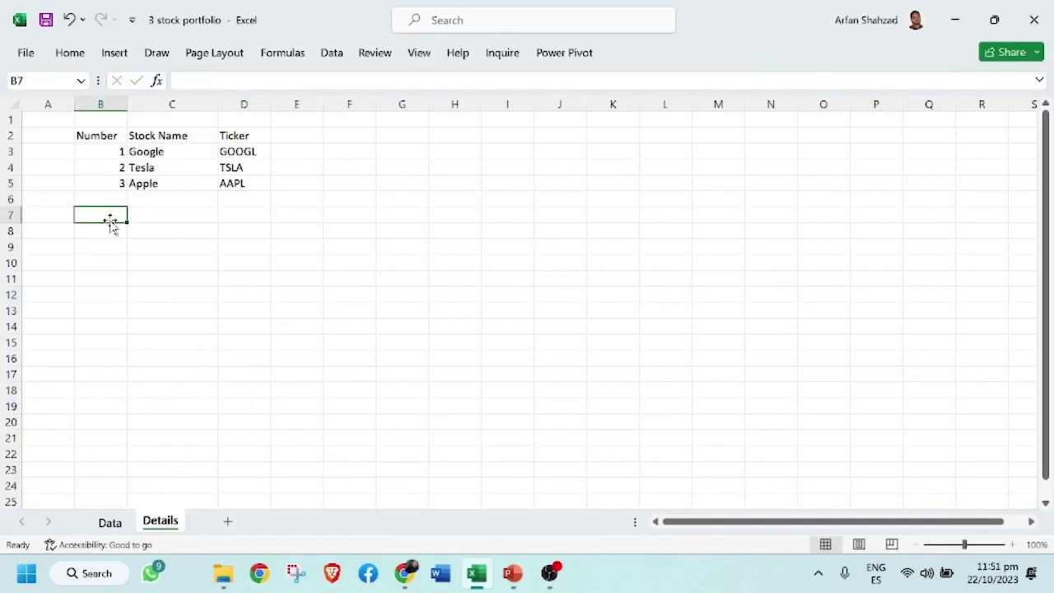
text(Data)
key(Tab)
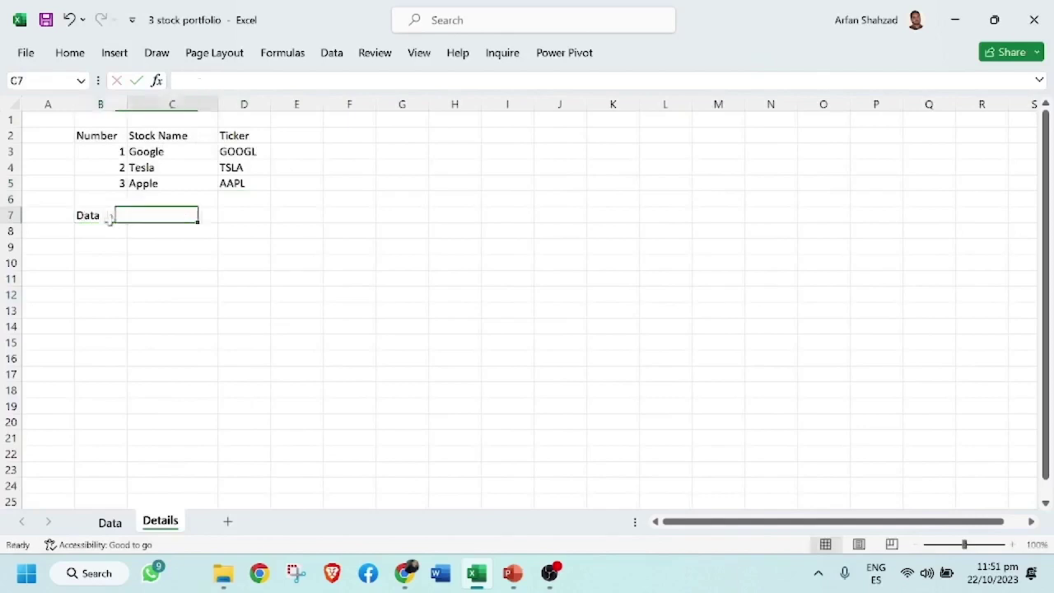
text(% y)
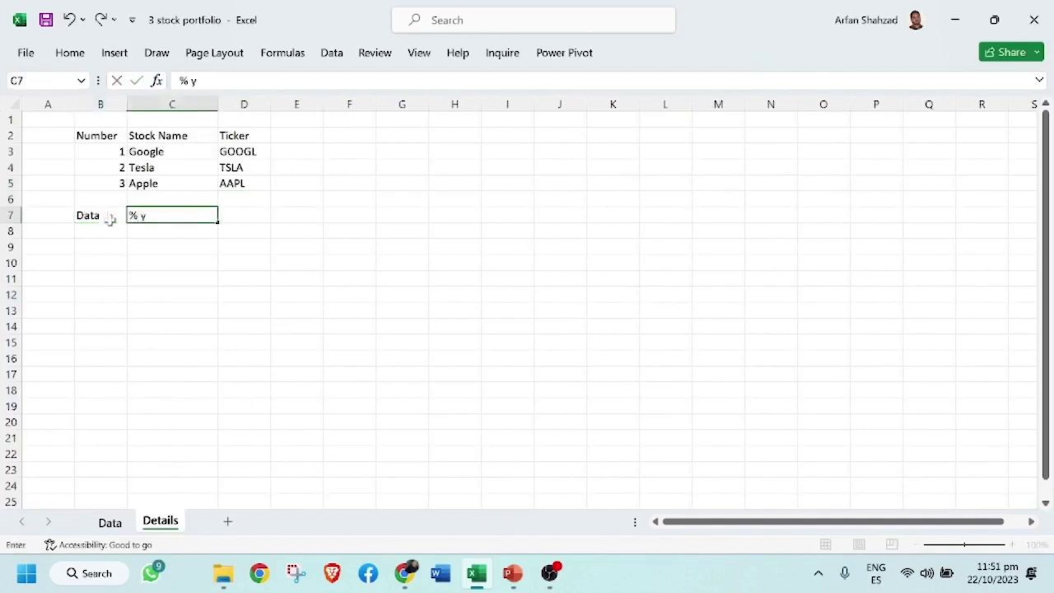
text(ear)
click(136, 216)
key(BackSpace)
text(5)
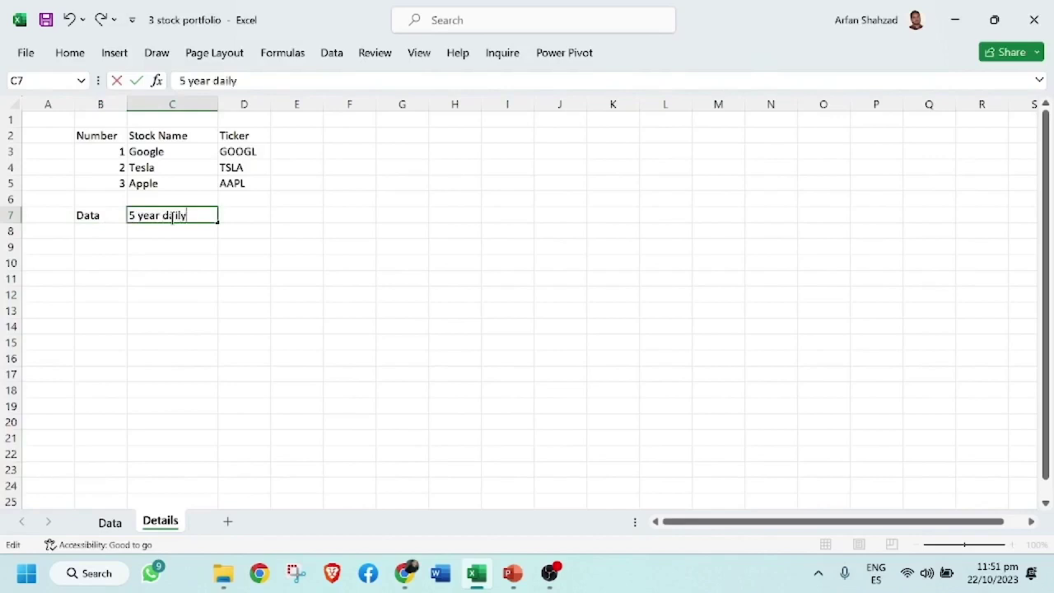
key(Return)
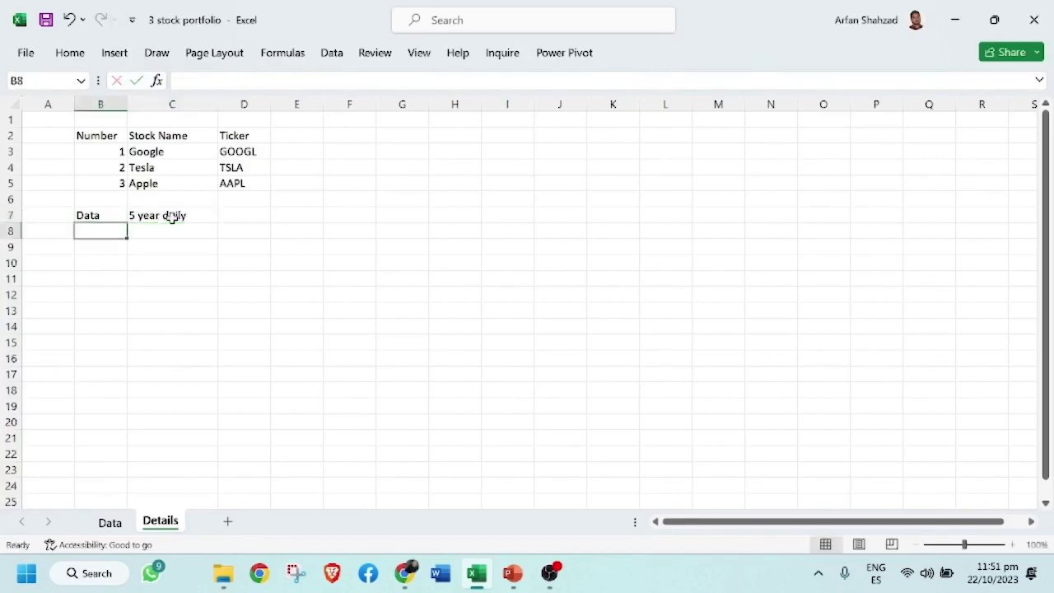
Add the label Surce in cell B8 with the entry Yahoo finance in C8
click(177, 277)
click(96, 232)
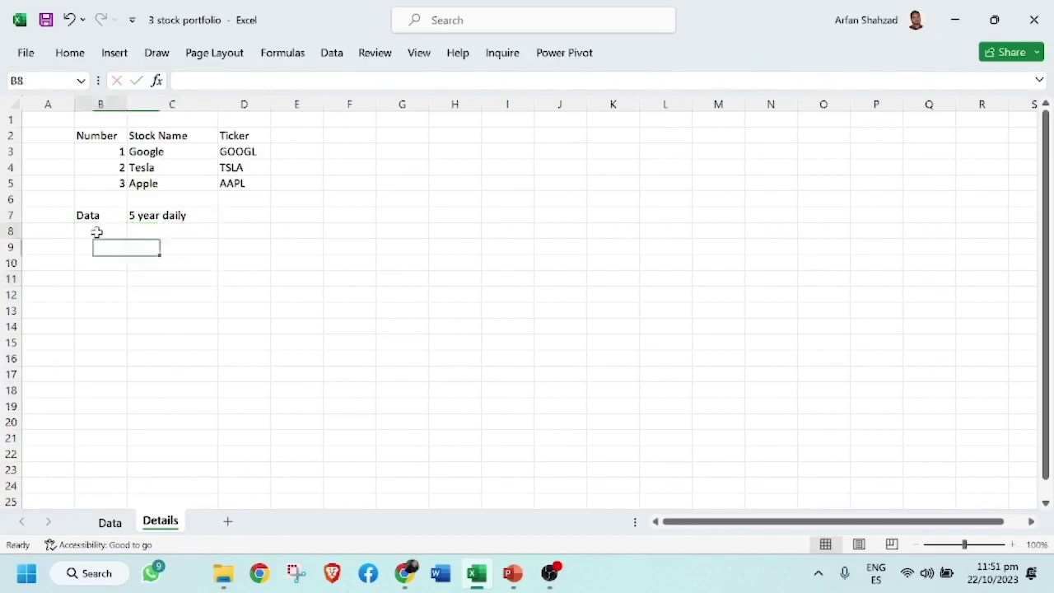
text(S)
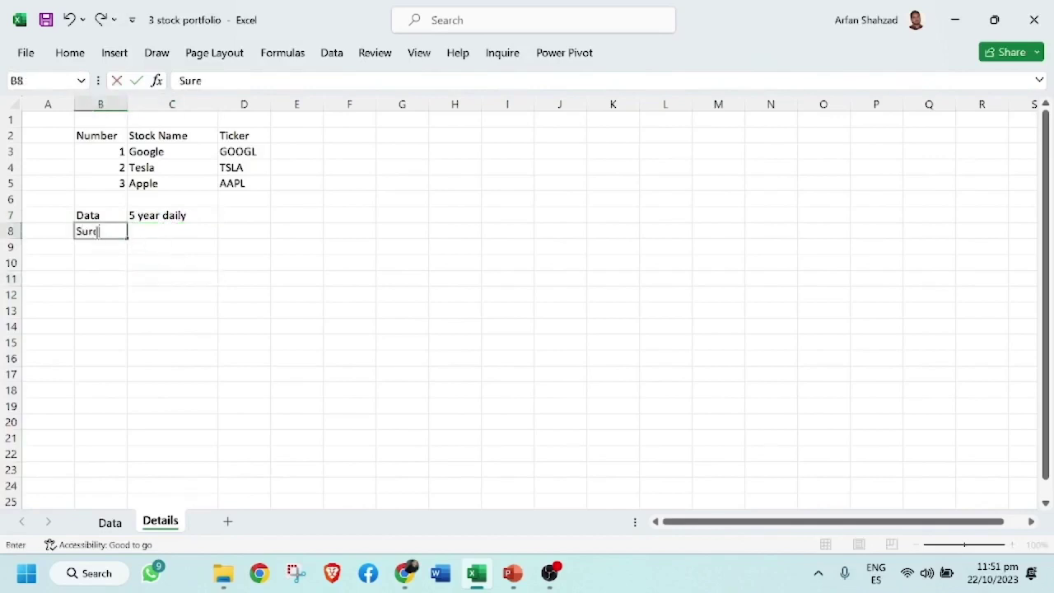
text(urce)
key(Tab)
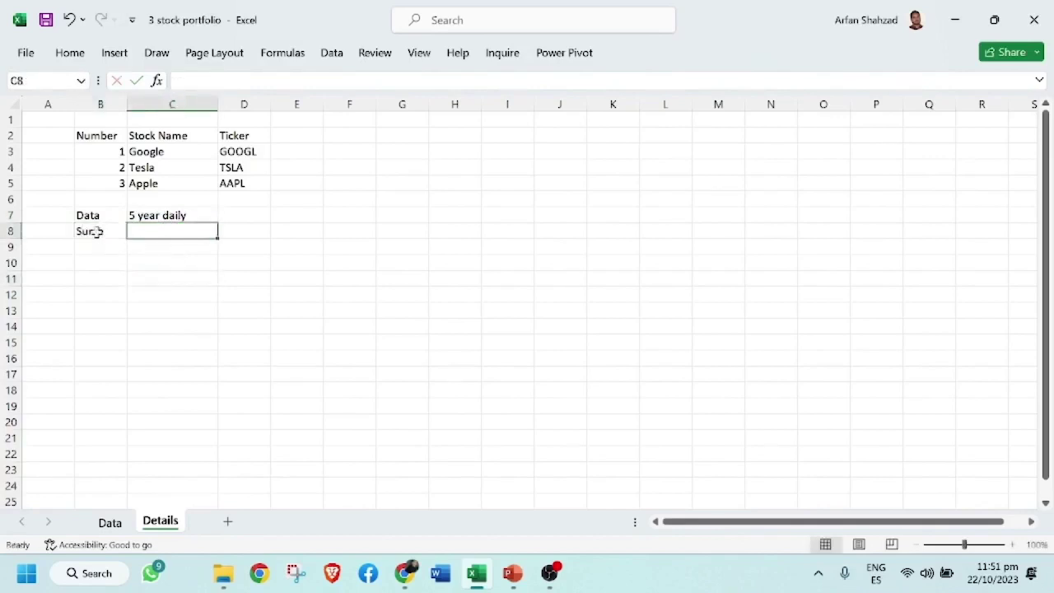
text(Yahoo finance)
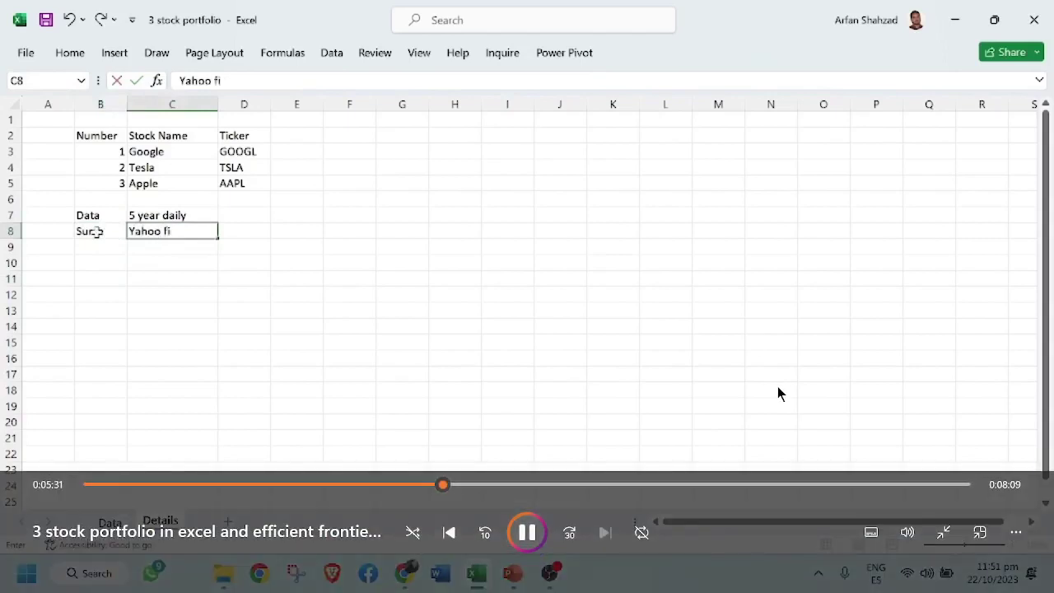
click(122, 261)
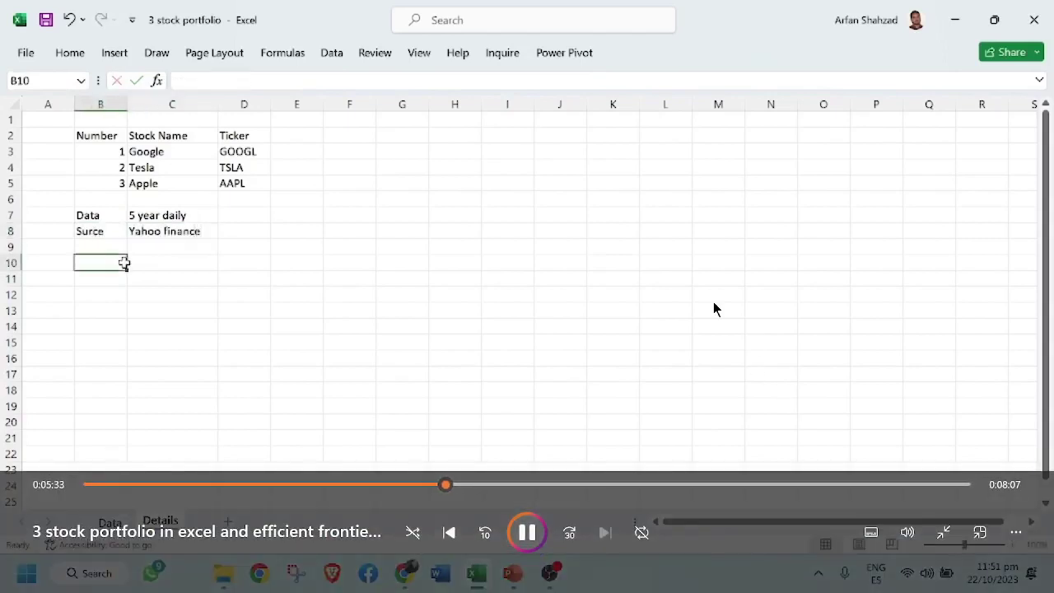
Move the Details sheet in front of the Data sheet and switch to the Data sheet
drag(156, 524, 113, 525)
click(164, 525)
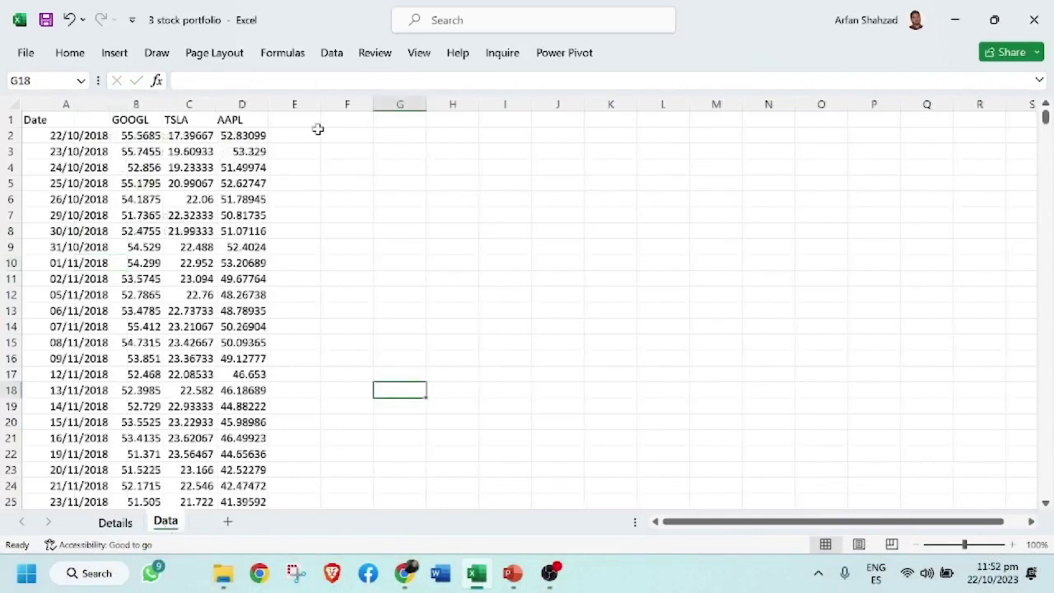
Enter the heading Daily Return in cell E1 of the Data sheet
click(286, 121)
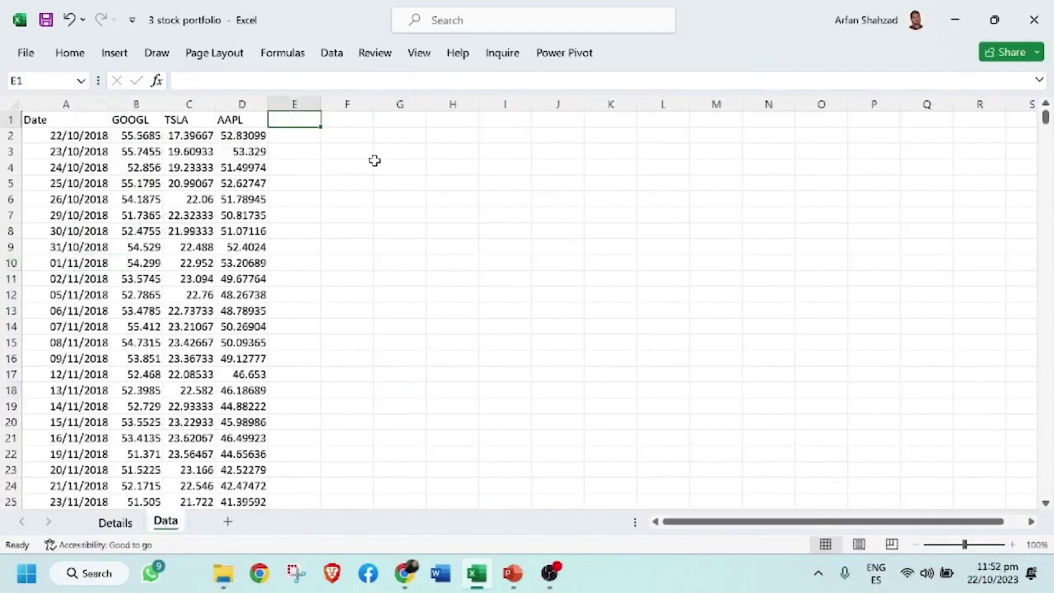
text(Re)
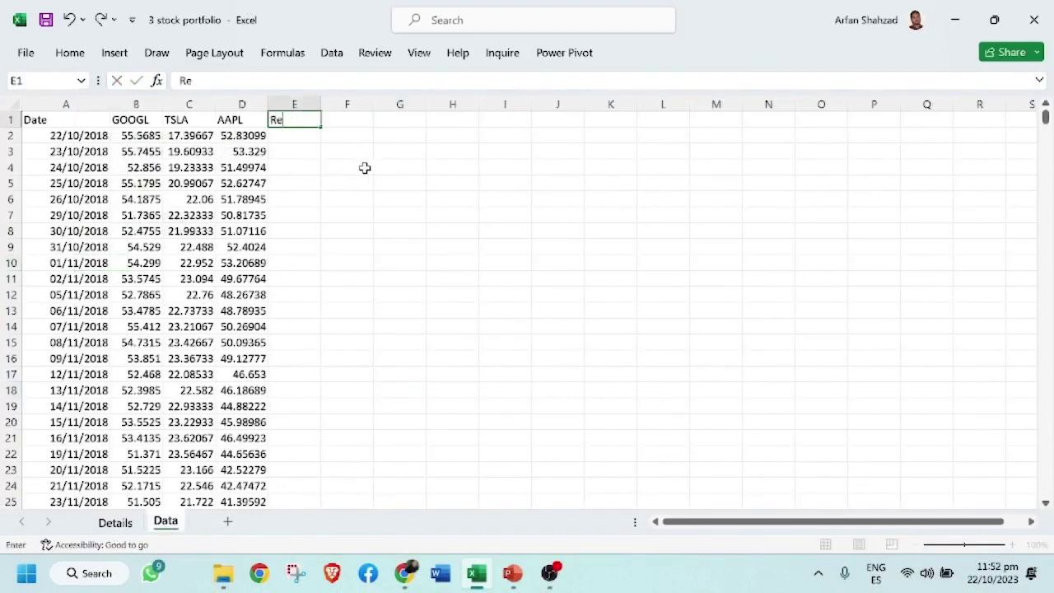
text(turn)
click(300, 137)
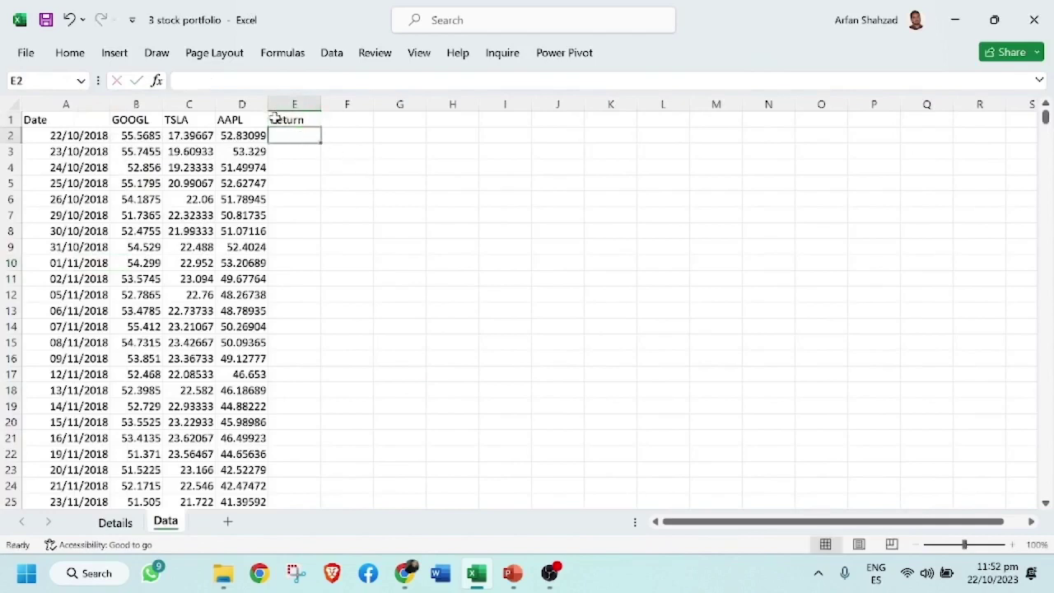
double_click(275, 120)
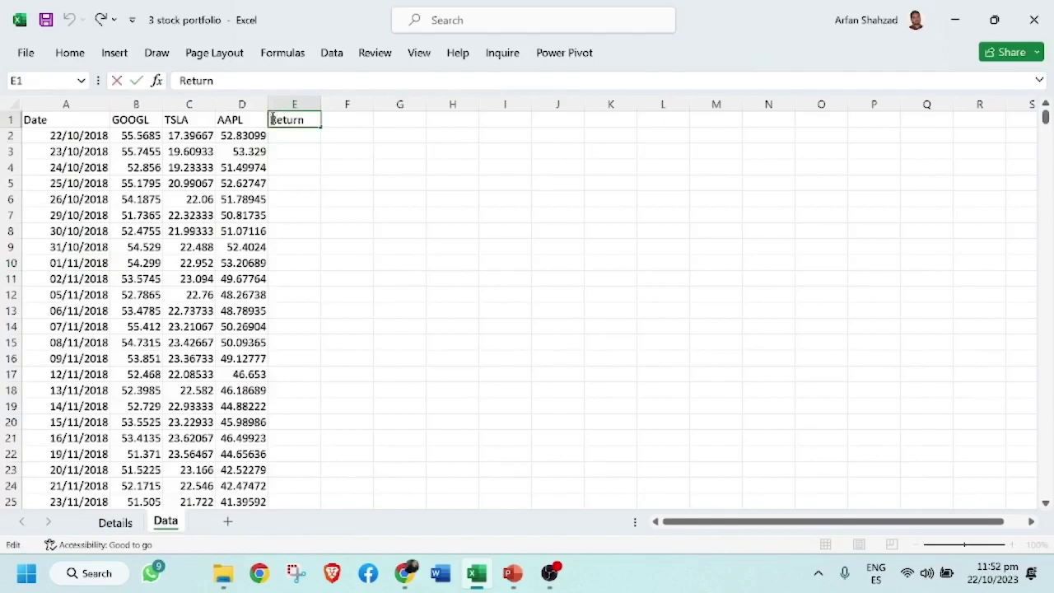
text(Daily)
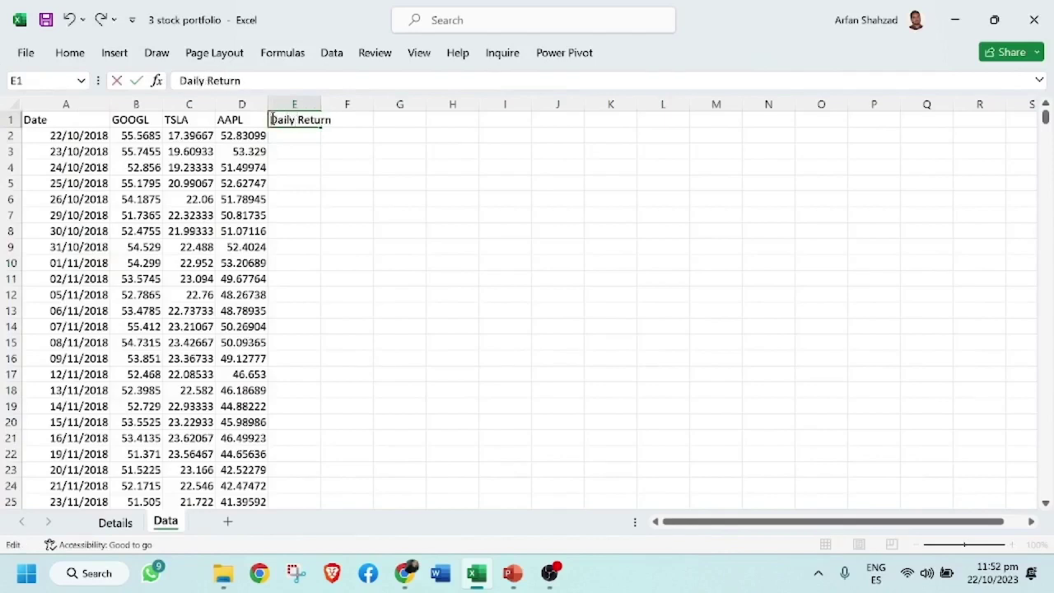
click(289, 147)
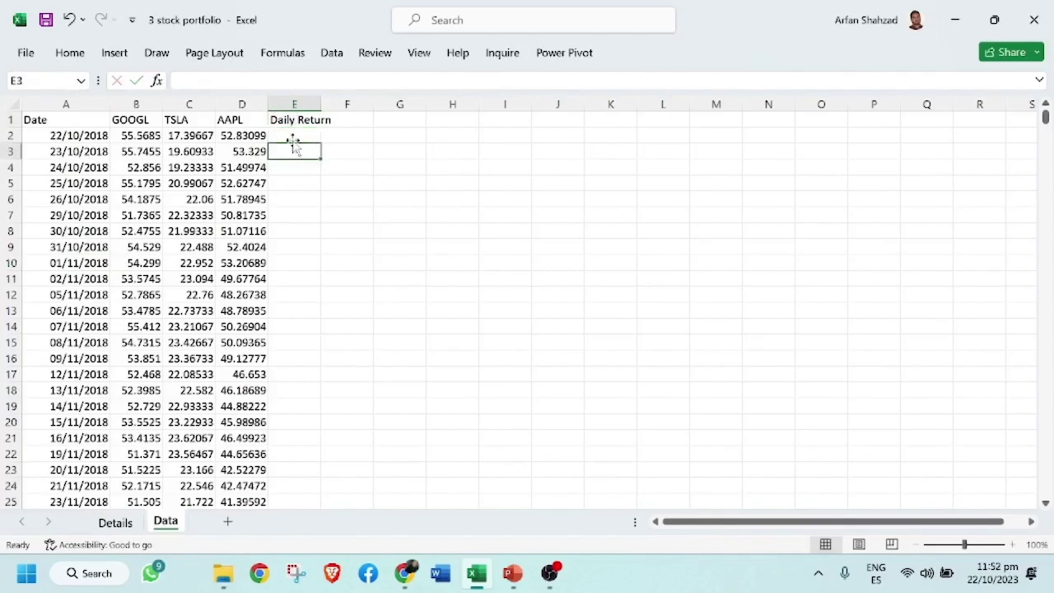
Link cell E2 under Daily Return to the GOOGL header with the formula =B1
click(303, 140)
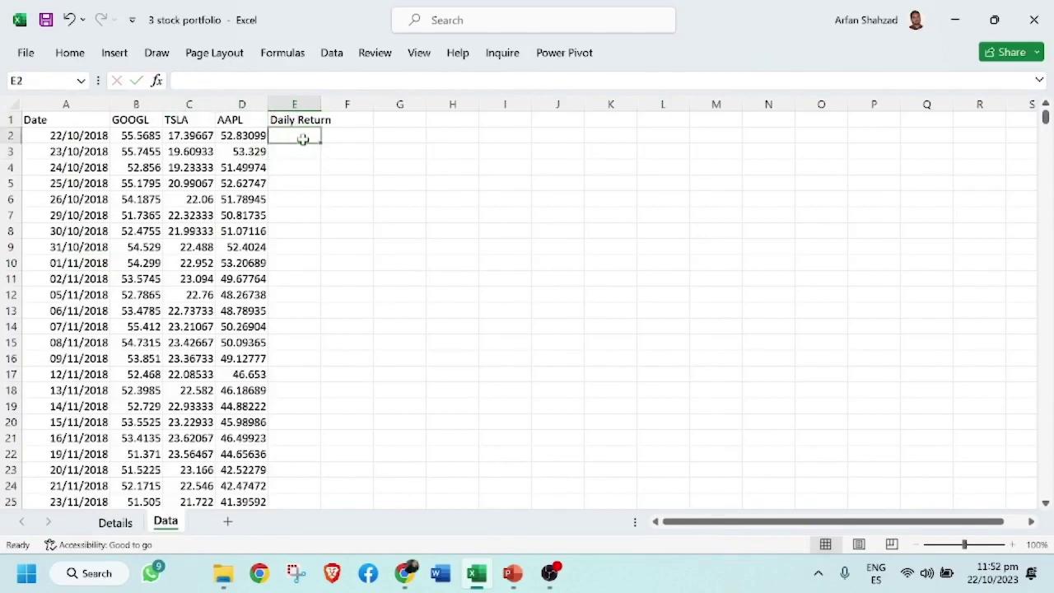
text(=)
click(146, 120)
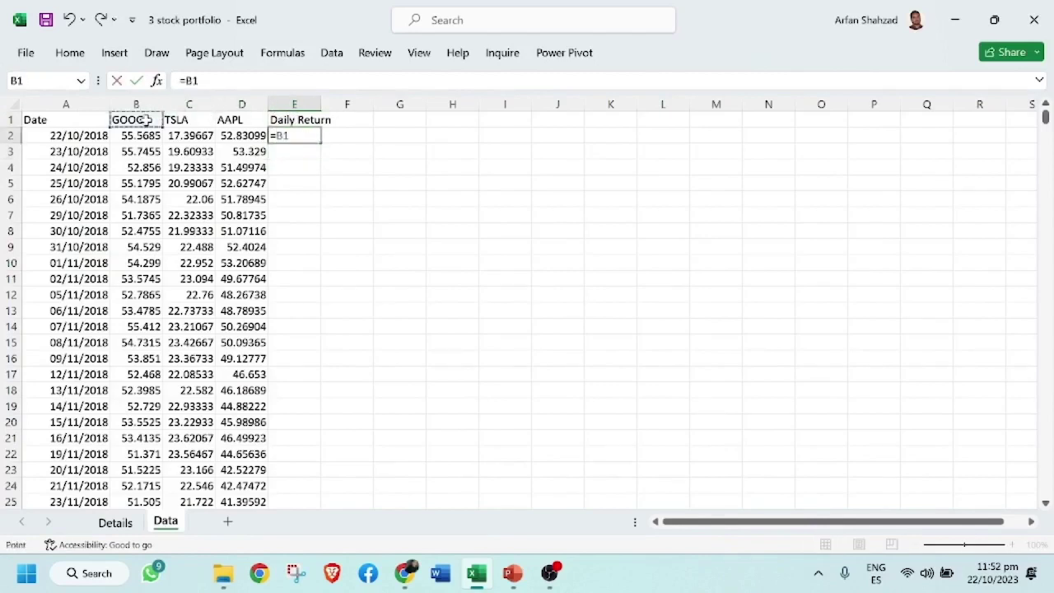
key(Return)
click(313, 137)
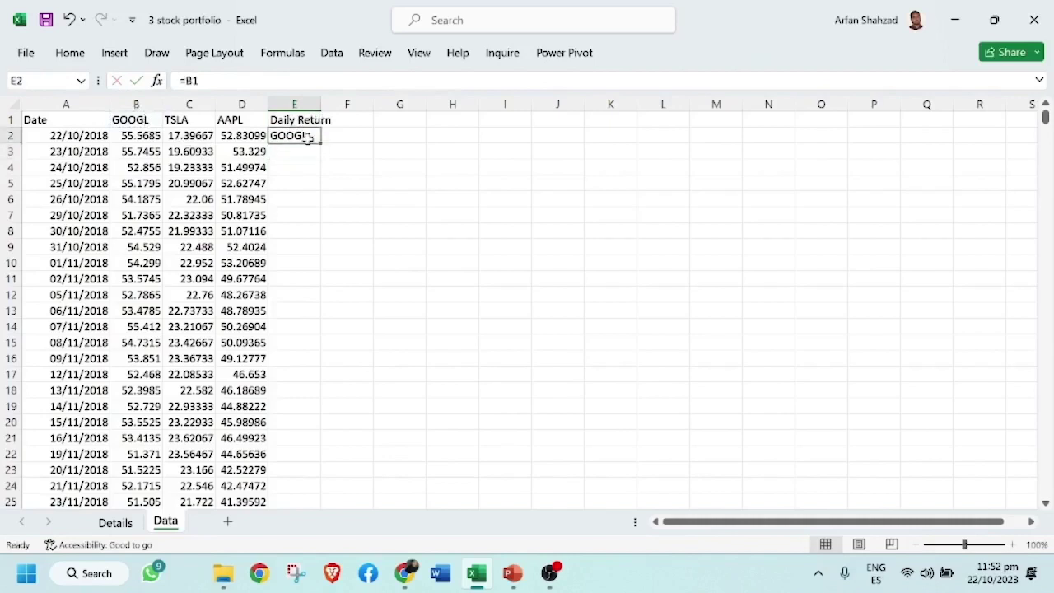
Copy the GOOGL header link in E2 across to F2 and G2 for TSLA and AAPL
click(324, 142)
click(315, 139)
drag(320, 142, 402, 150)
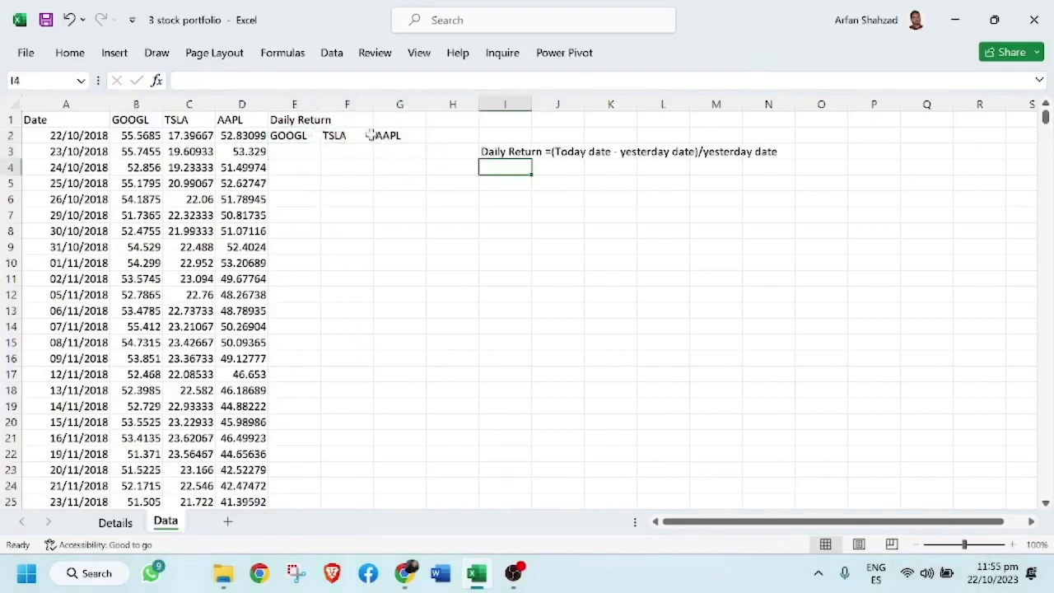
Calculate the first GOOGL daily return in cell E3 with the formula =(B3-B2)/B2
click(291, 155)
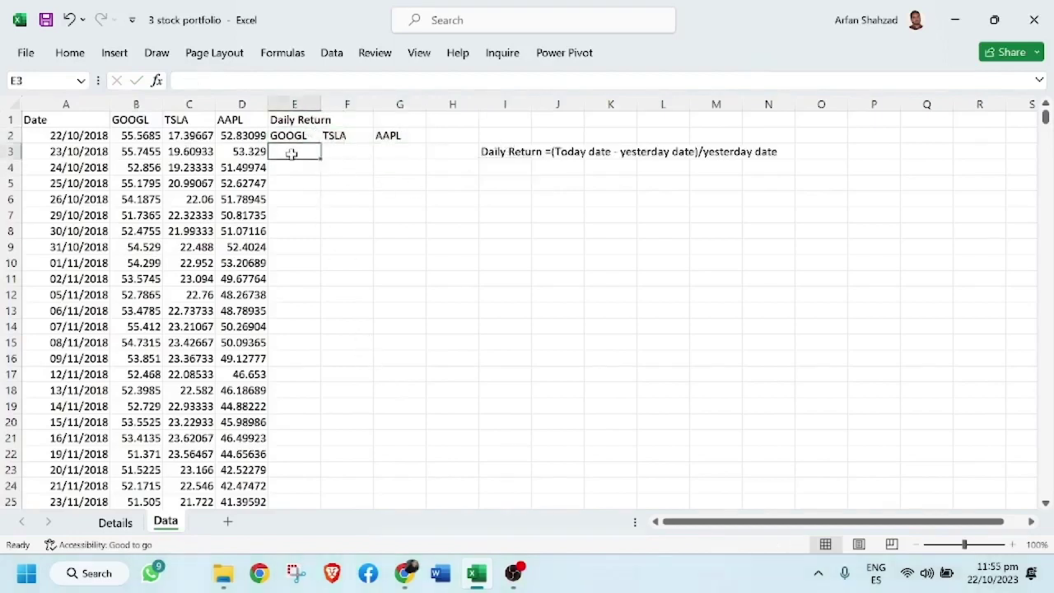
text(=)
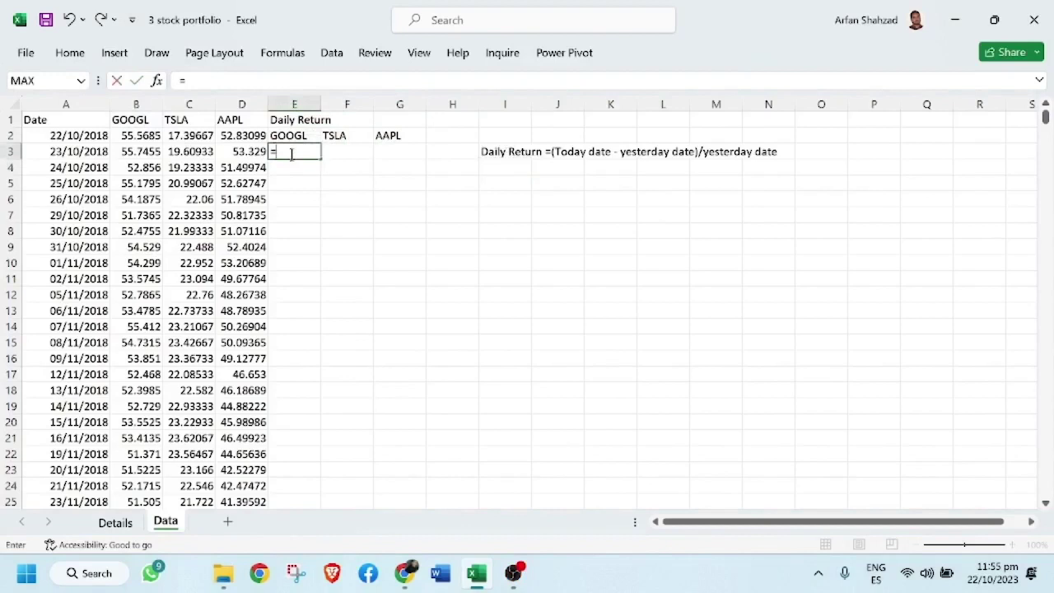
text(()
click(140, 152)
text(-)
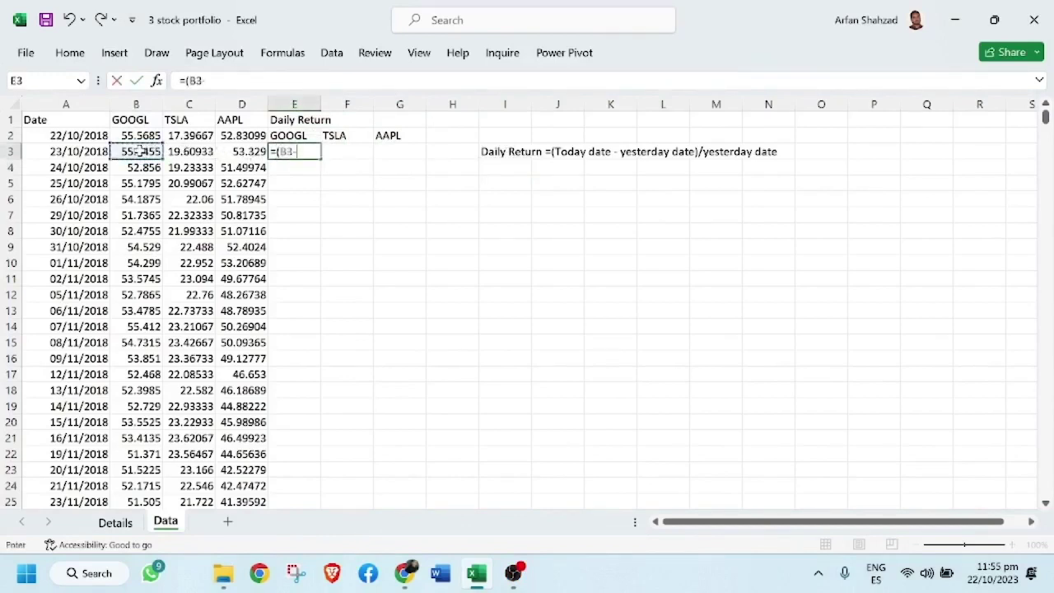
click(137, 135)
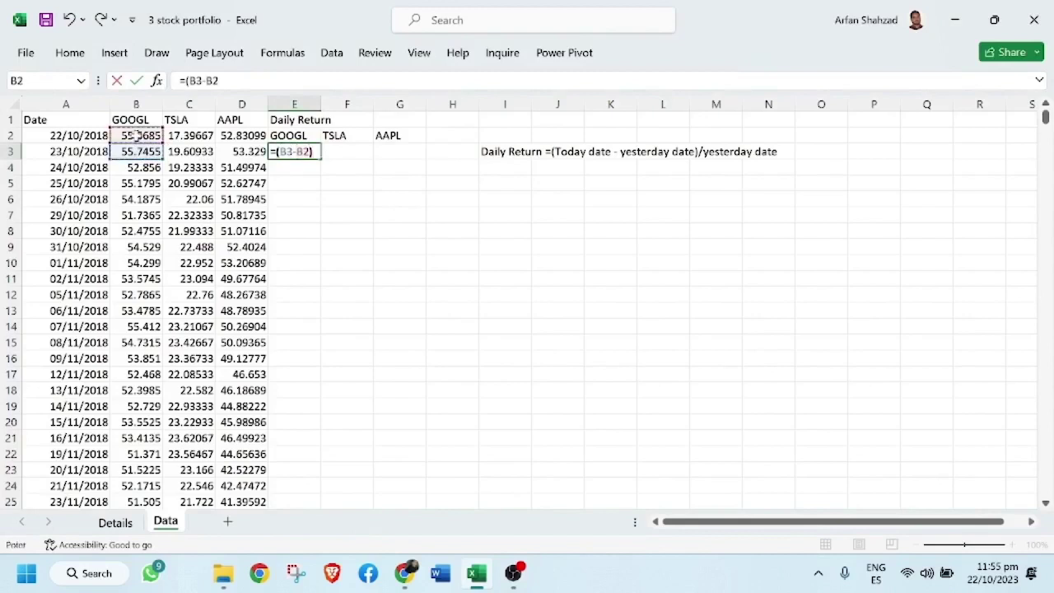
text()/)
click(138, 135)
key(Return)
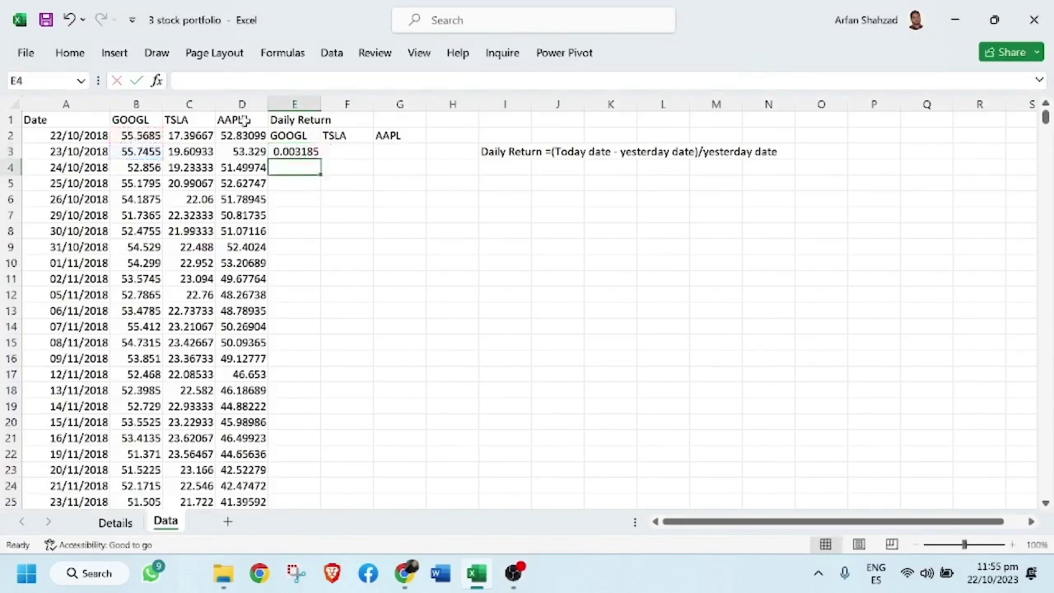
Copy the daily return formula from E3 across to G3 and fill E3:G3 down all dated rows
click(305, 154)
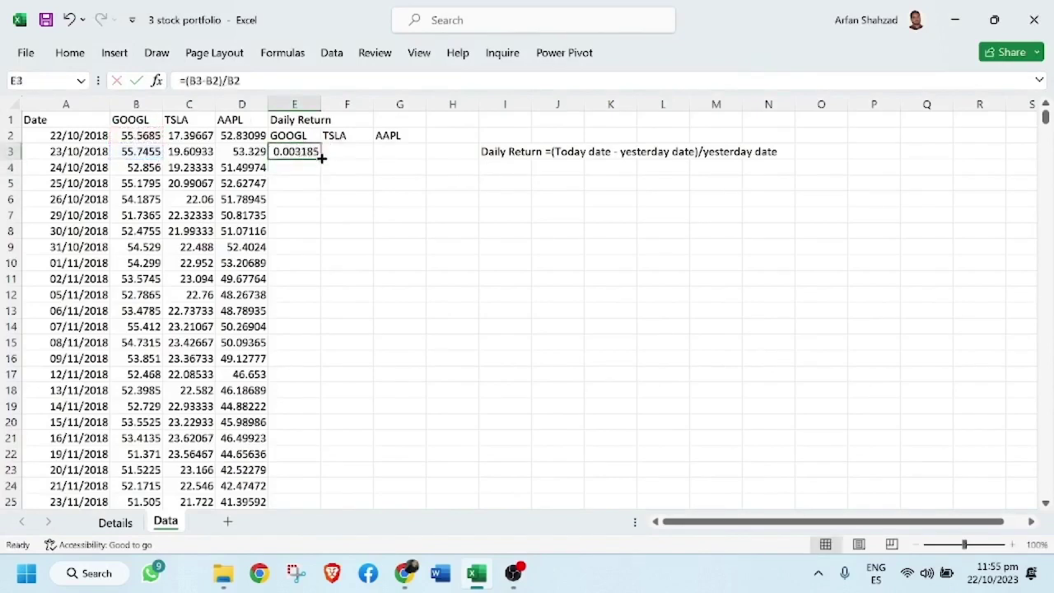
drag(321, 158, 401, 152)
click(399, 152)
double_click(396, 152)
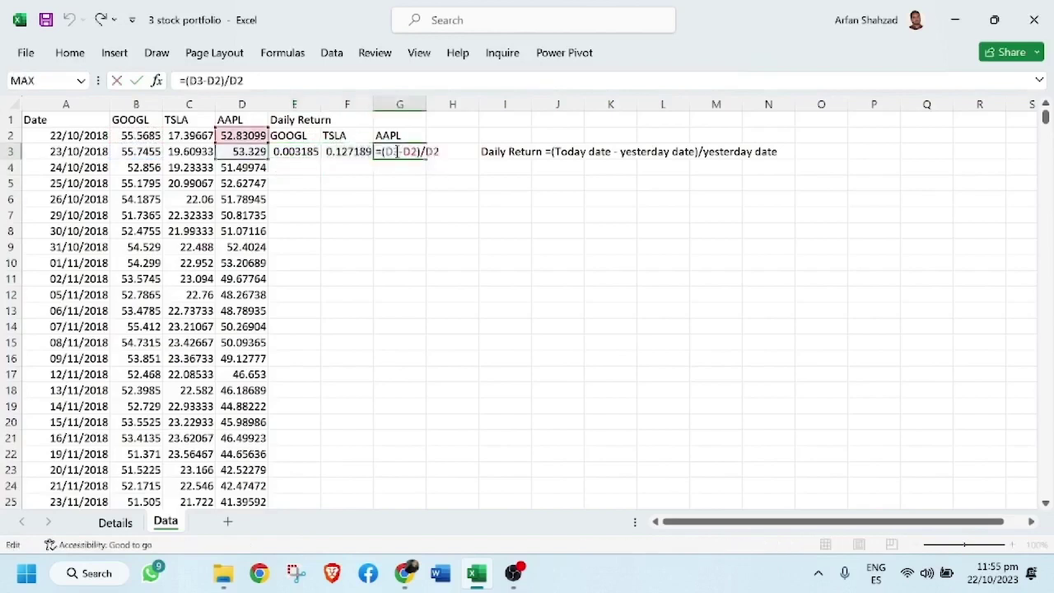
key(Escape)
drag(296, 154, 401, 154)
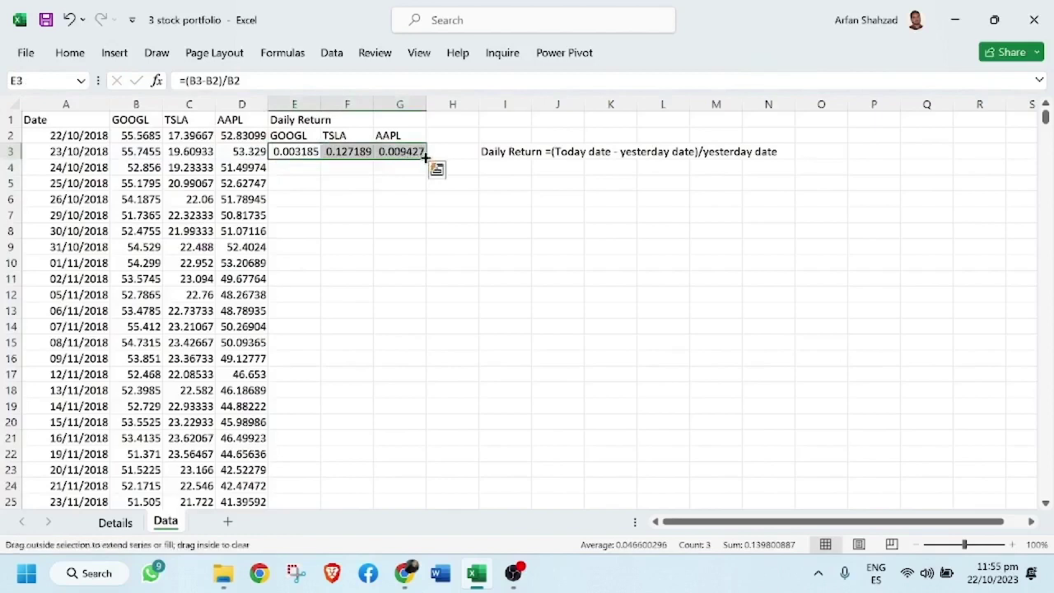
double_click(427, 156)
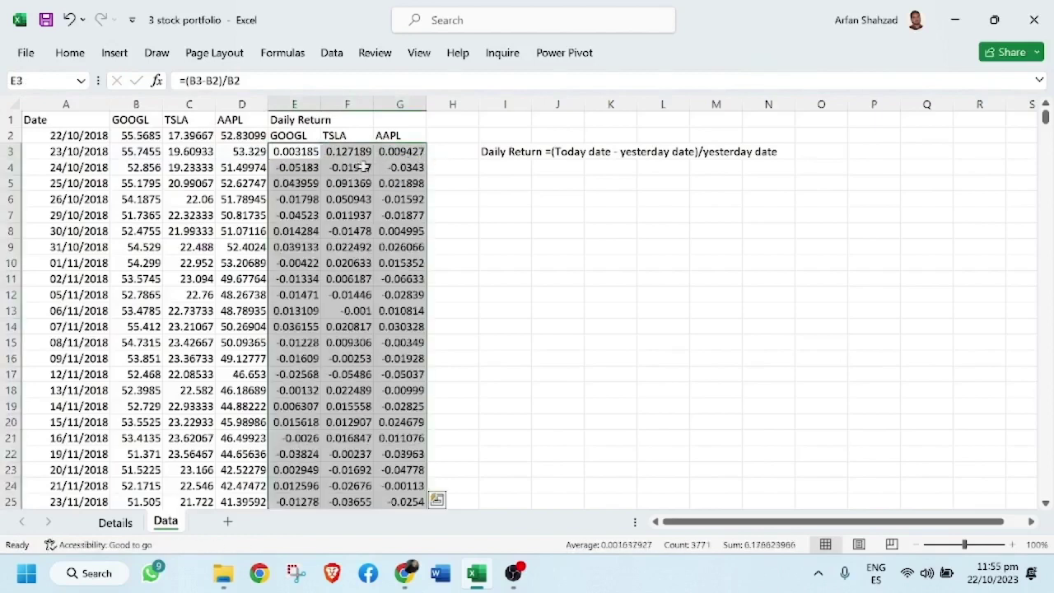
Format the daily returns in columns E to G as numbers with two decimal places
click(70, 53)
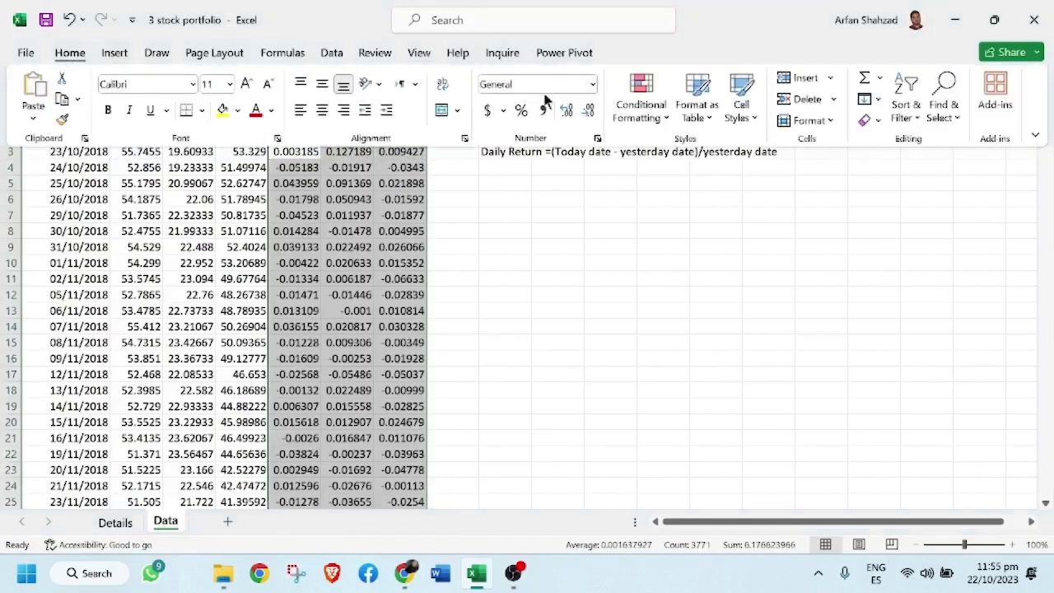
click(565, 111)
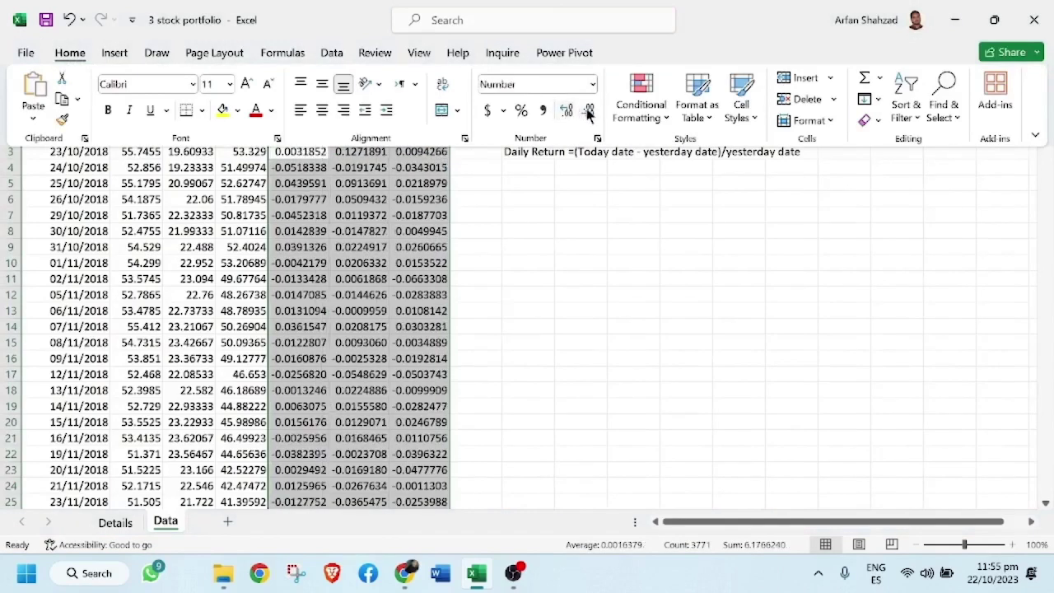
click(587, 112)
click(588, 112)
click(588, 112)
click(587, 112)
click(587, 112)
click(588, 111)
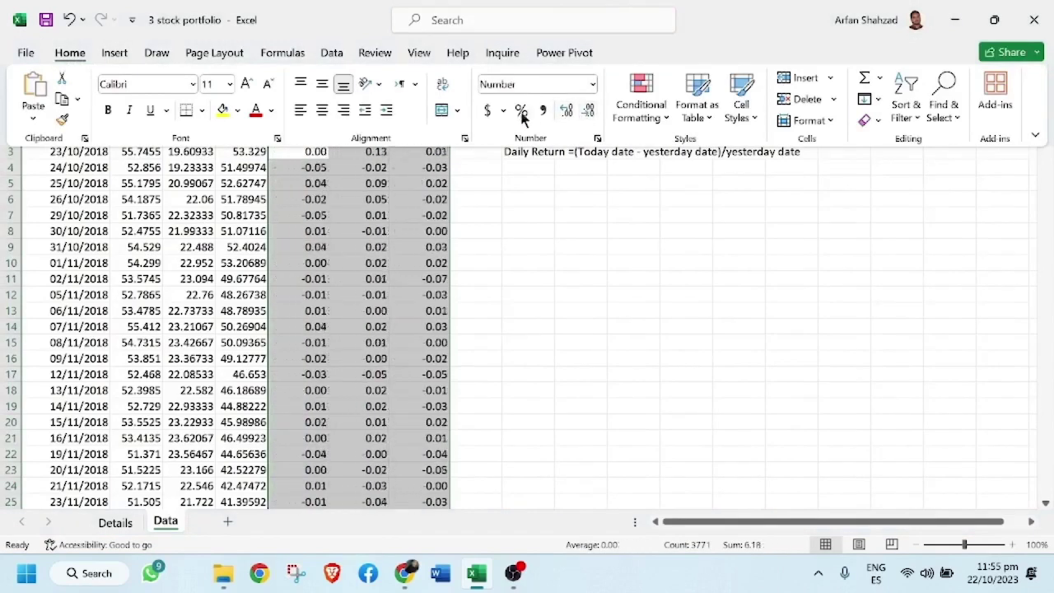
Format the daily returns in columns E to G as percentages with two decimal places
click(521, 111)
click(572, 113)
click(572, 113)
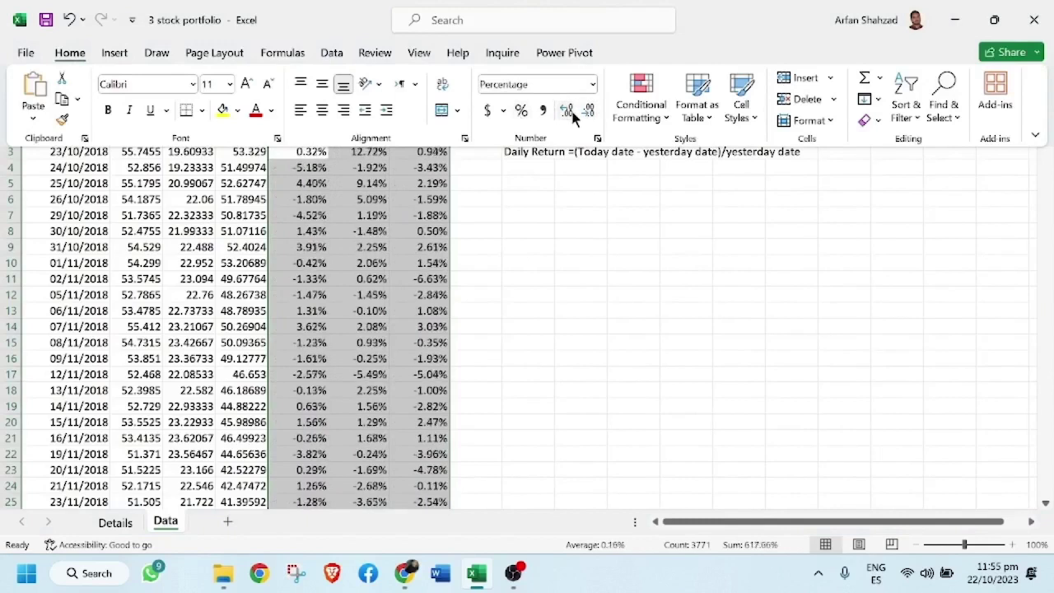
key(ctrl+F1)
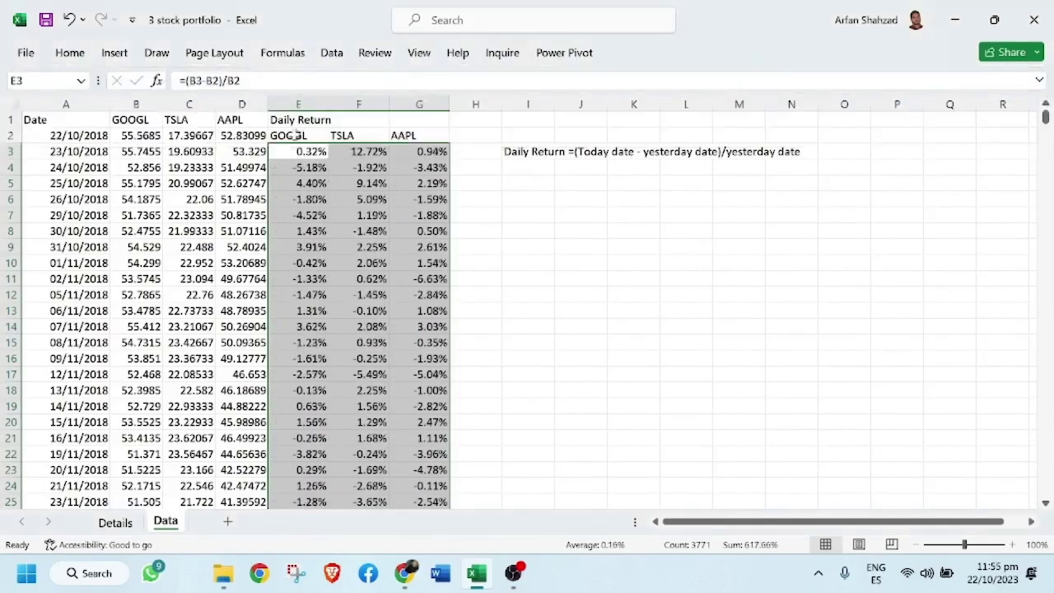
Align the ticker headers in E2:G2 vertically to the middle and horizontally to the right
drag(296, 135, 403, 135)
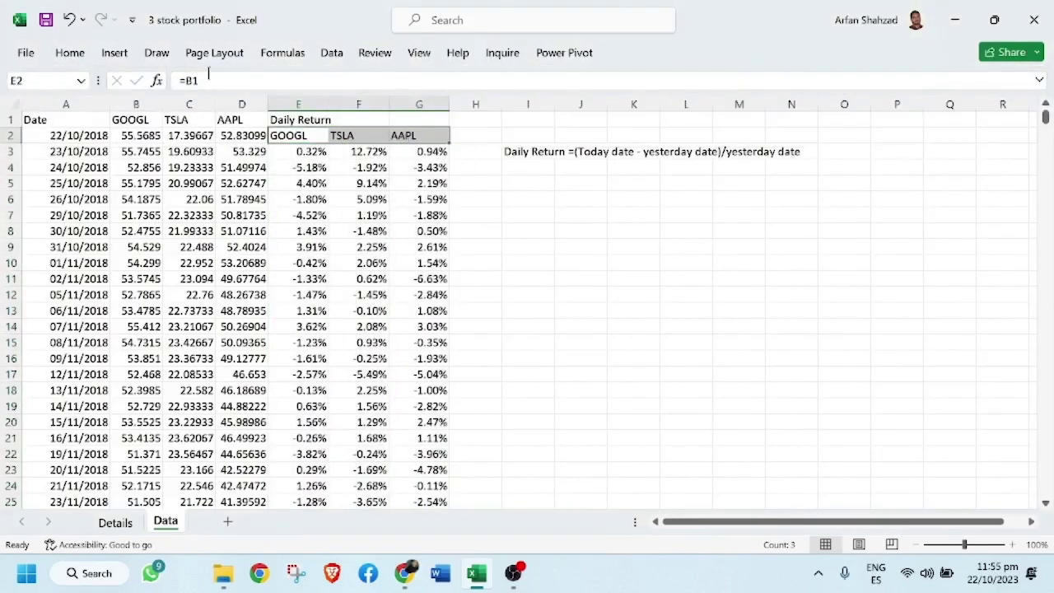
click(66, 53)
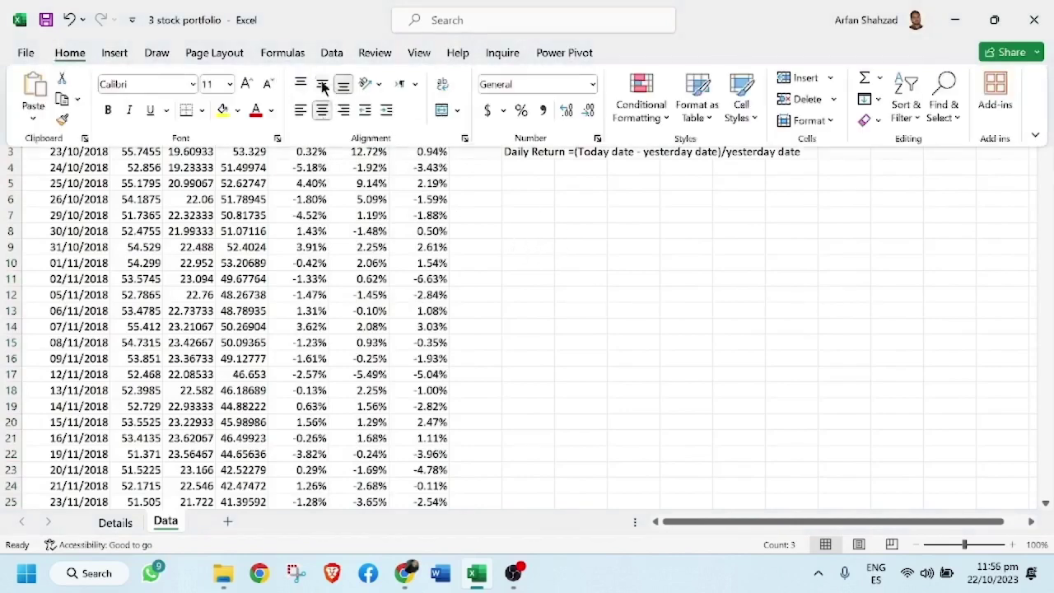
click(322, 86)
click(302, 112)
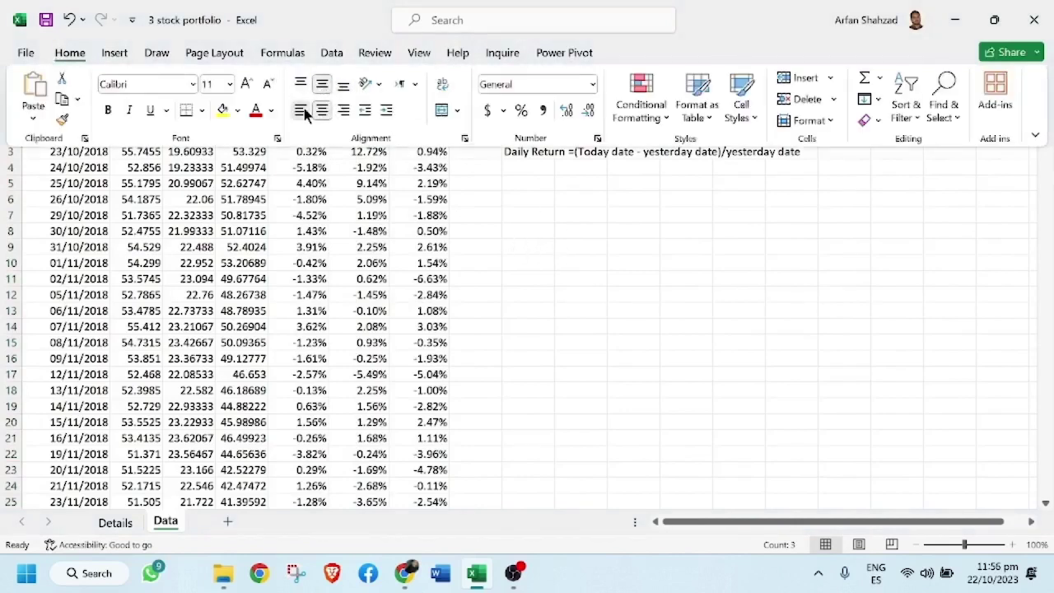
click(344, 111)
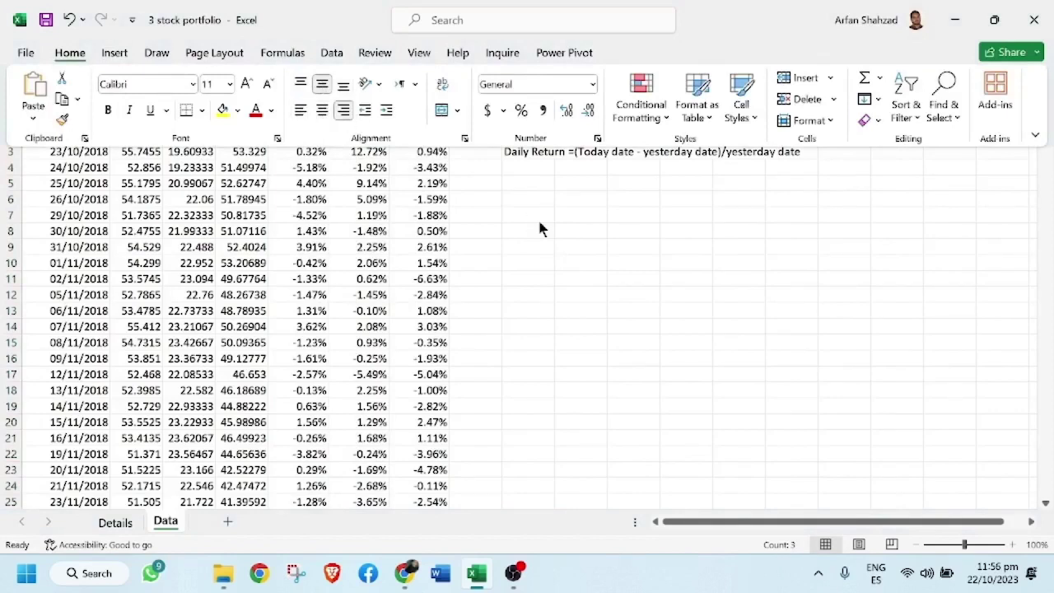
click(397, 171)
Centre the contents of columns E to G horizontally
drag(298, 105, 416, 122)
click(70, 53)
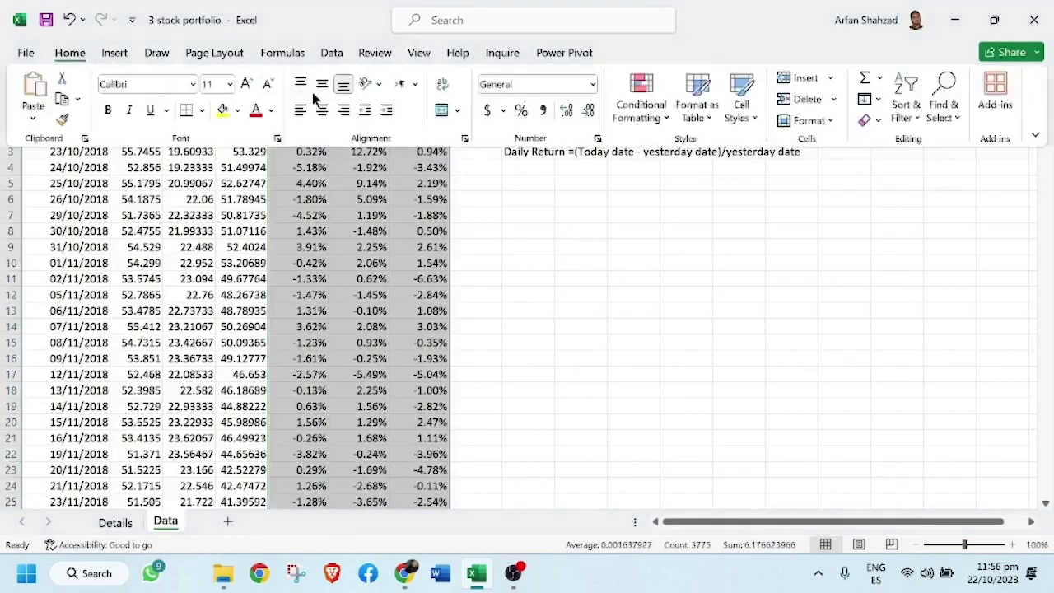
click(325, 107)
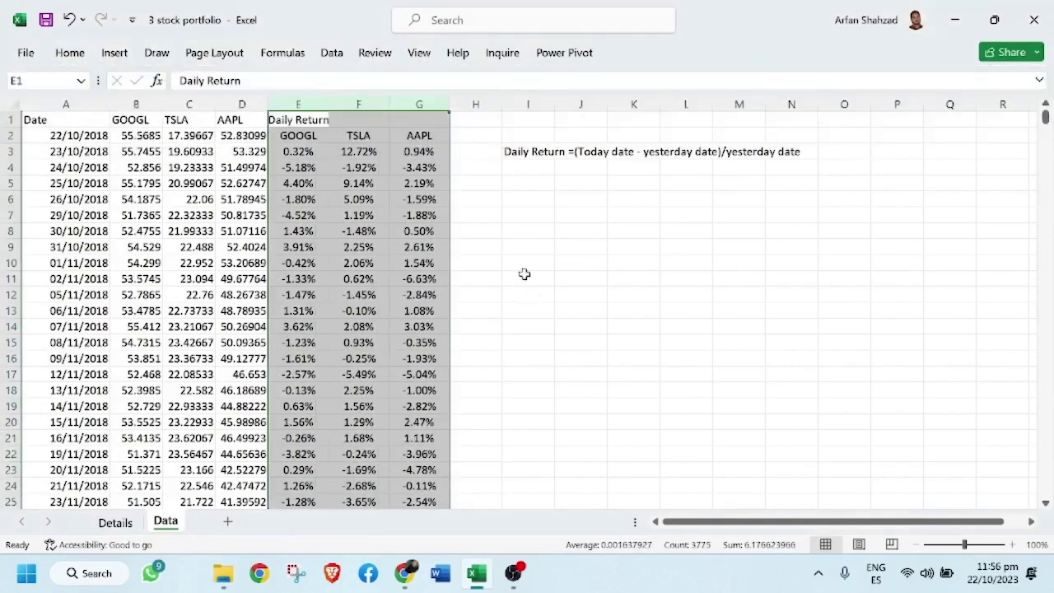
click(528, 278)
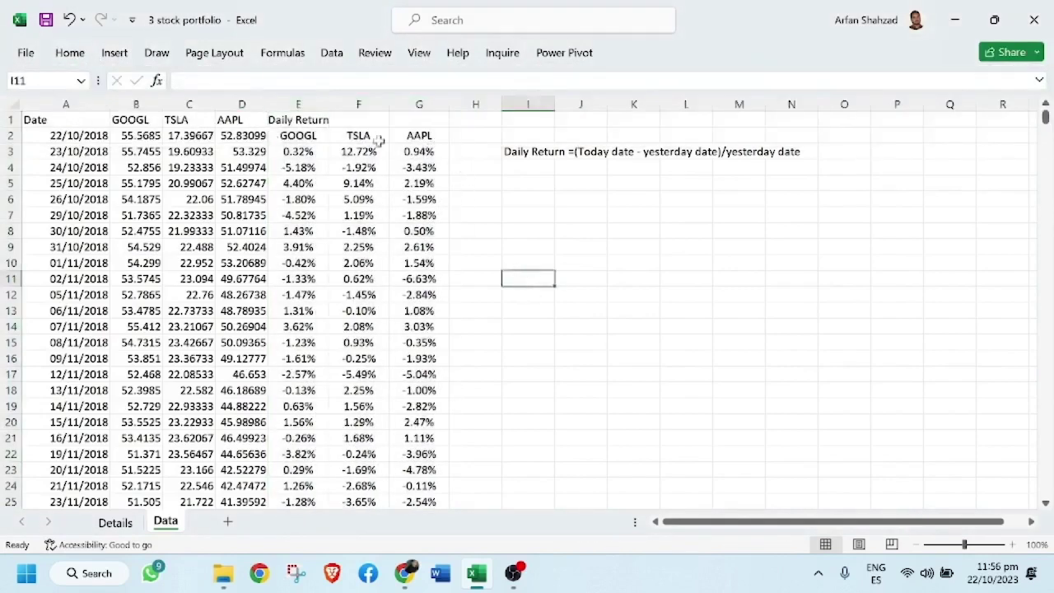
Enter the label Expected Return in cell I5 and widen column I to fit it
click(526, 178)
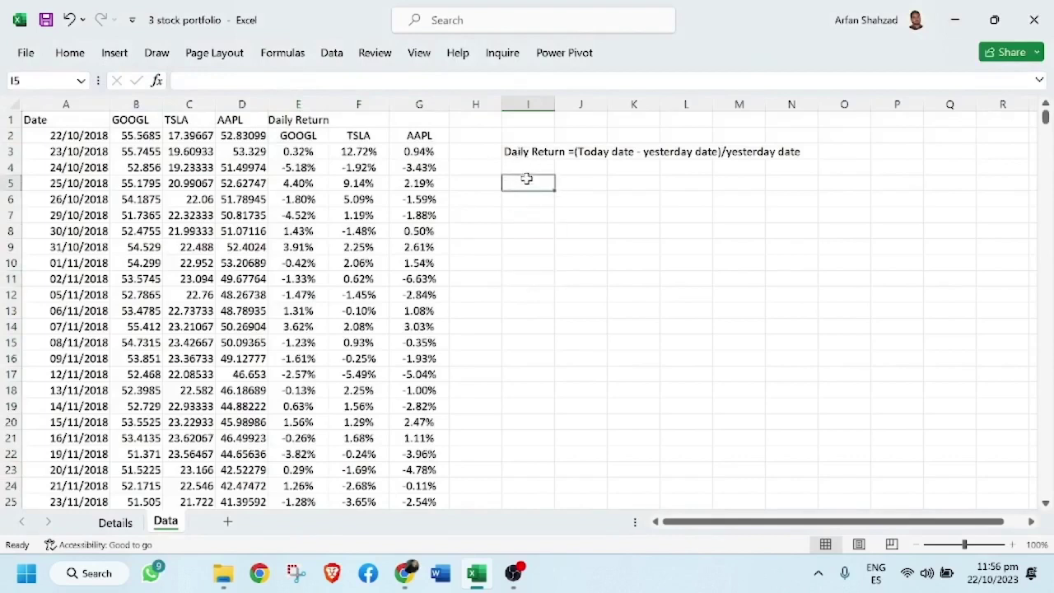
text(Expected Return)
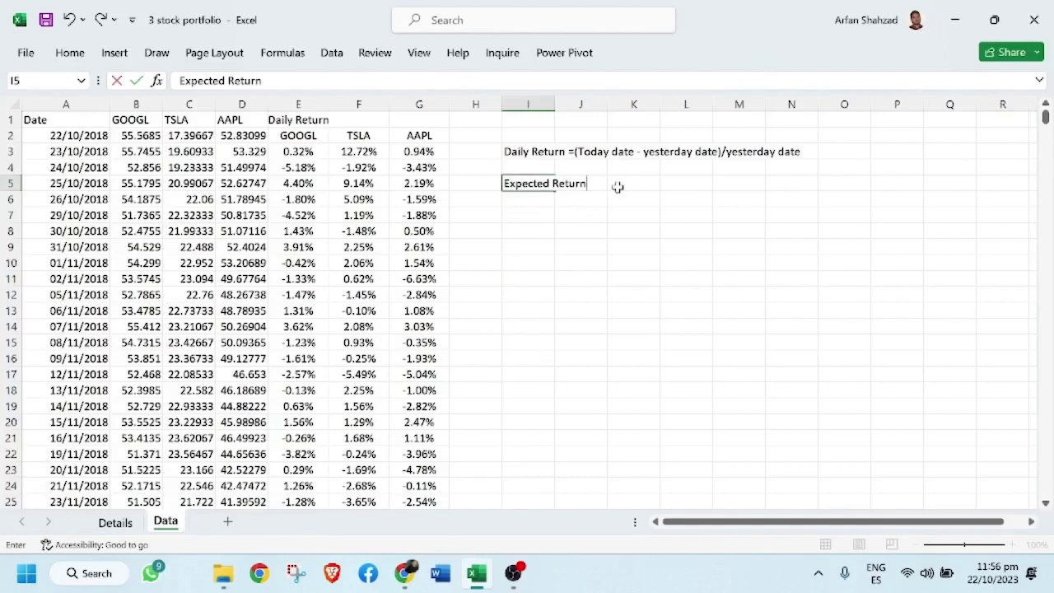
click(617, 187)
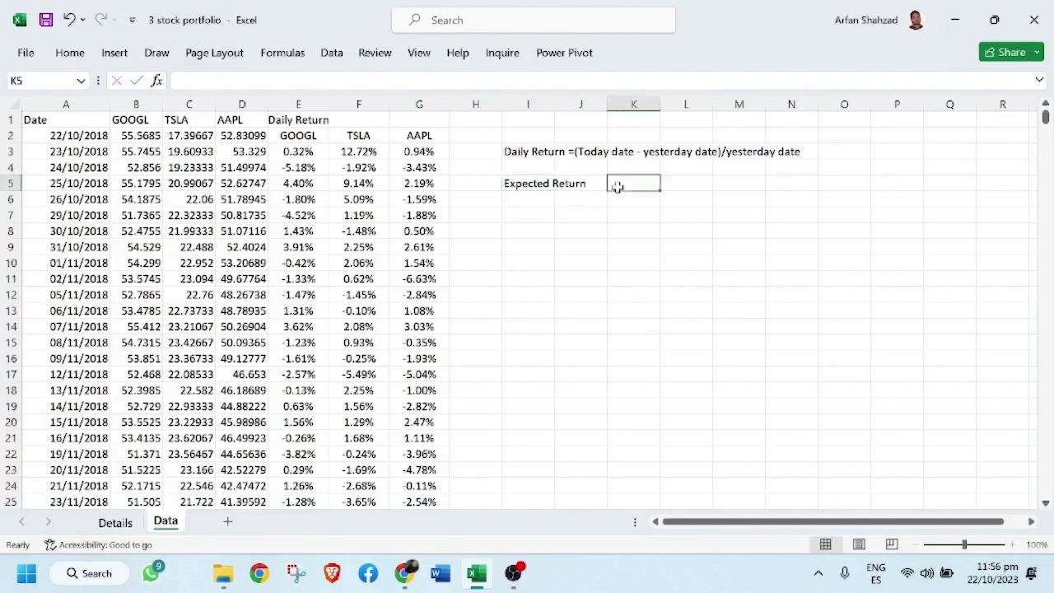
text(=)
key(Escape)
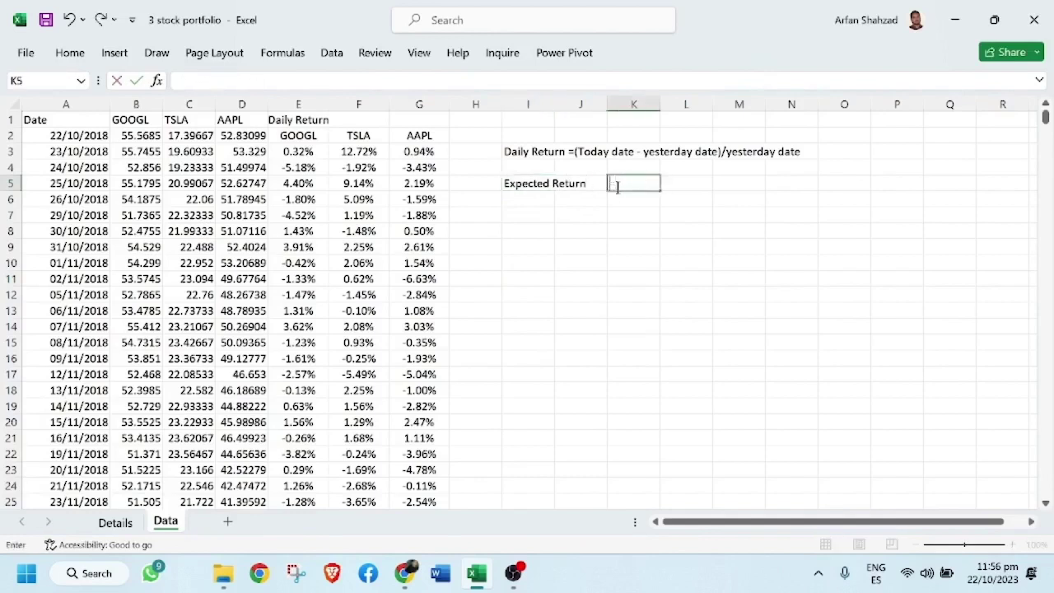
click(556, 105)
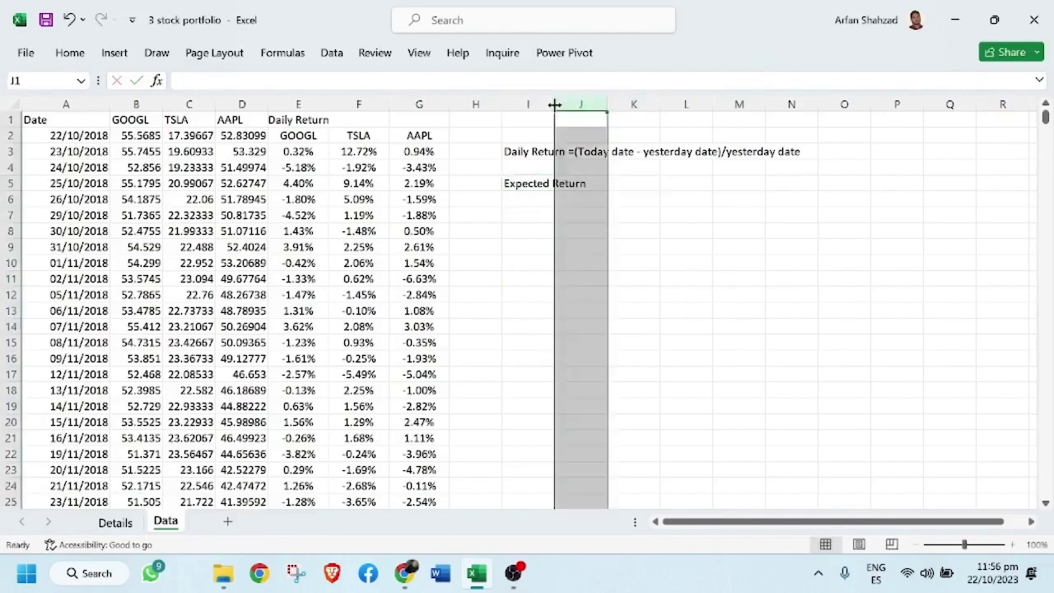
drag(556, 104, 592, 106)
Calculate the GOOGL expected return in cell J5 as the average of daily returns E3:E1259
click(606, 185)
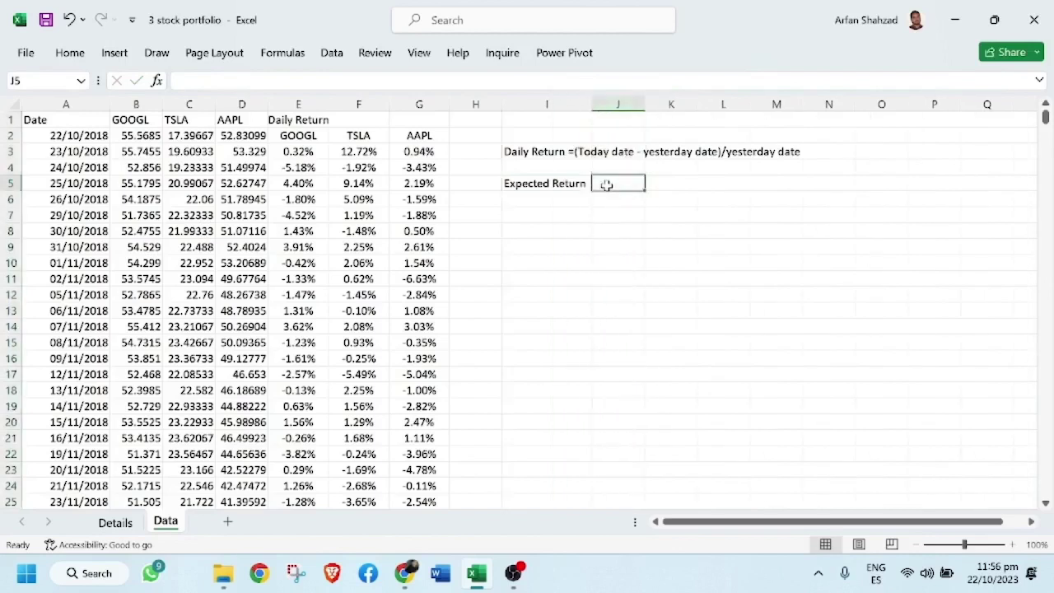
text(=a)
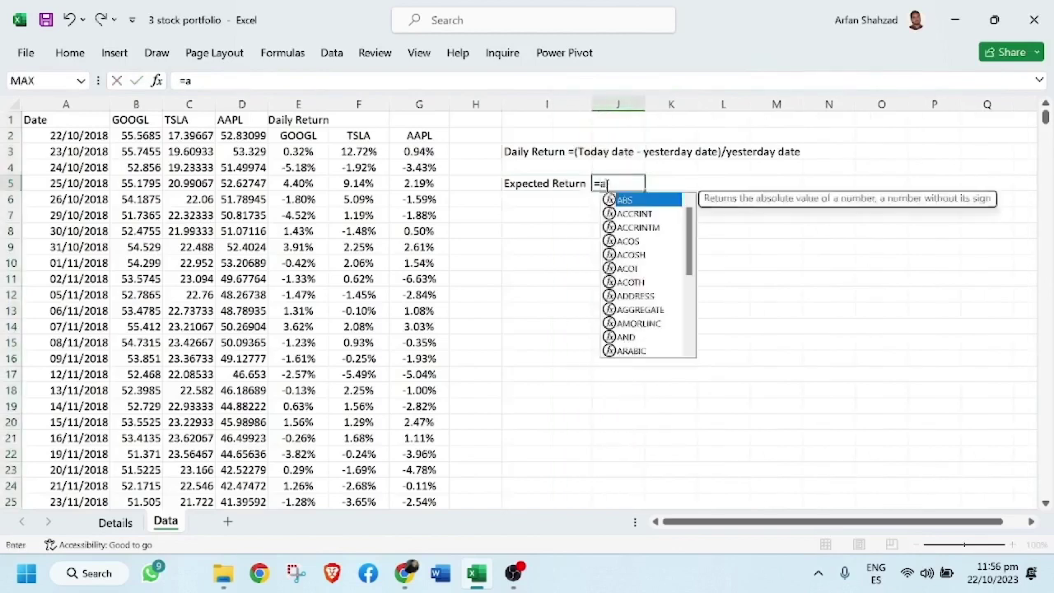
text(verage)
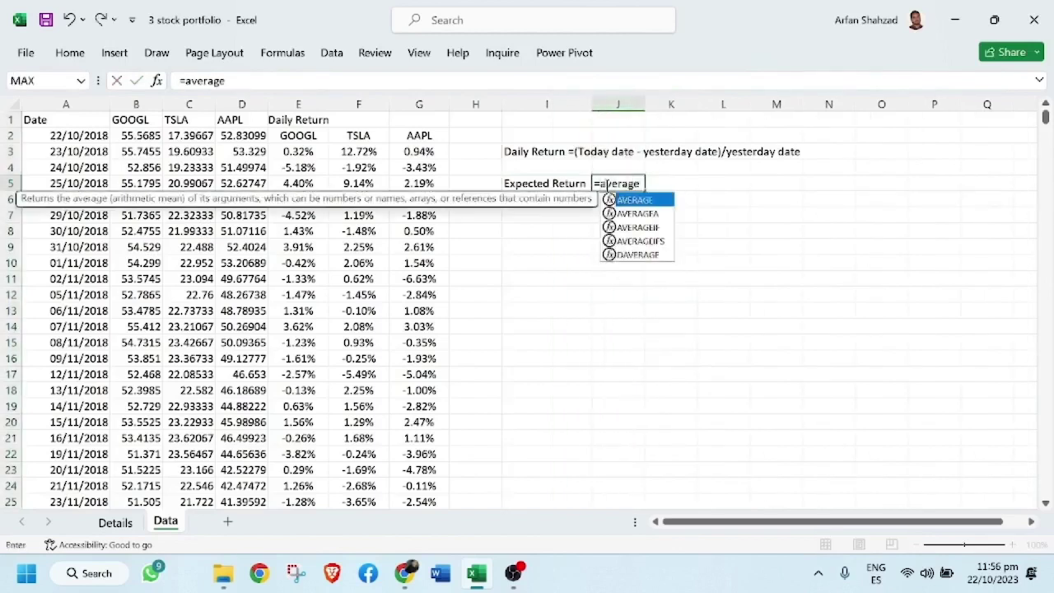
text(()
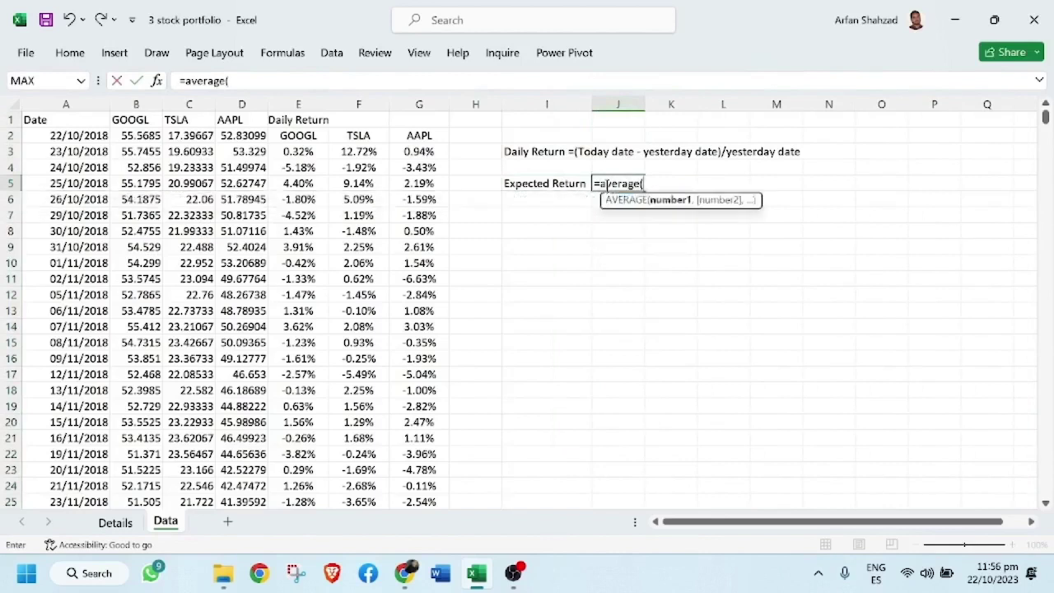
click(303, 150)
key(ctrl+shift+Down)
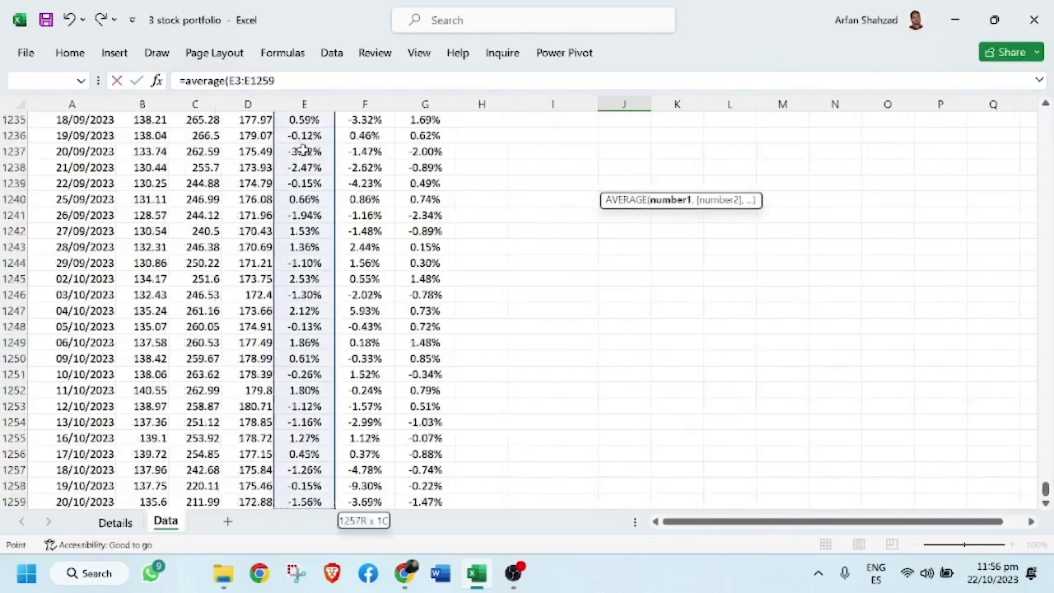
key(Return)
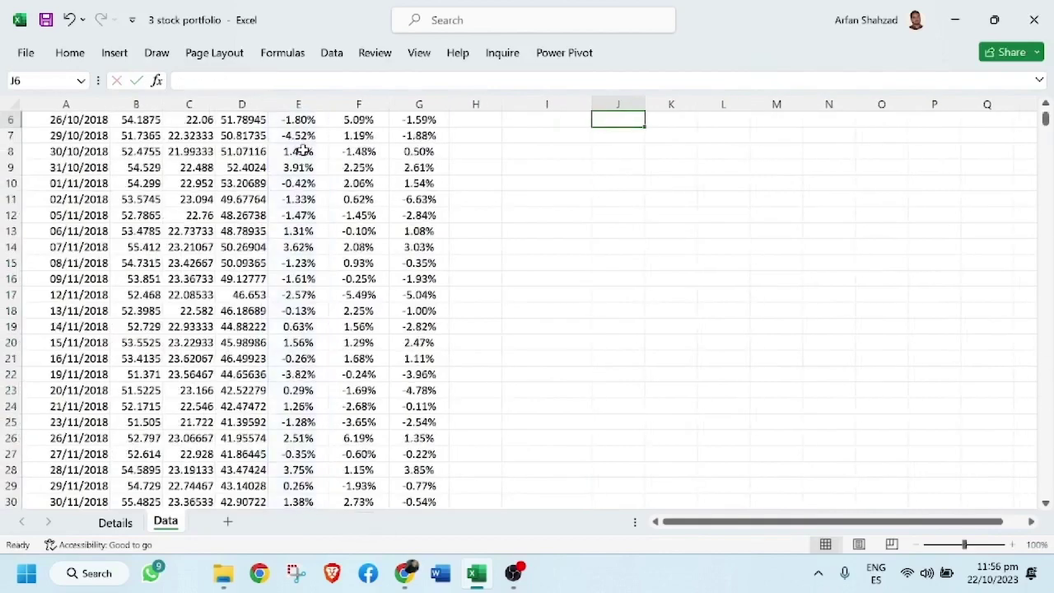
Link cell J4 to the GOOGL ticker header in E2 with the formula =E2
key(Up)
key(Up)
key(Up)
key(Up)
key(Up)
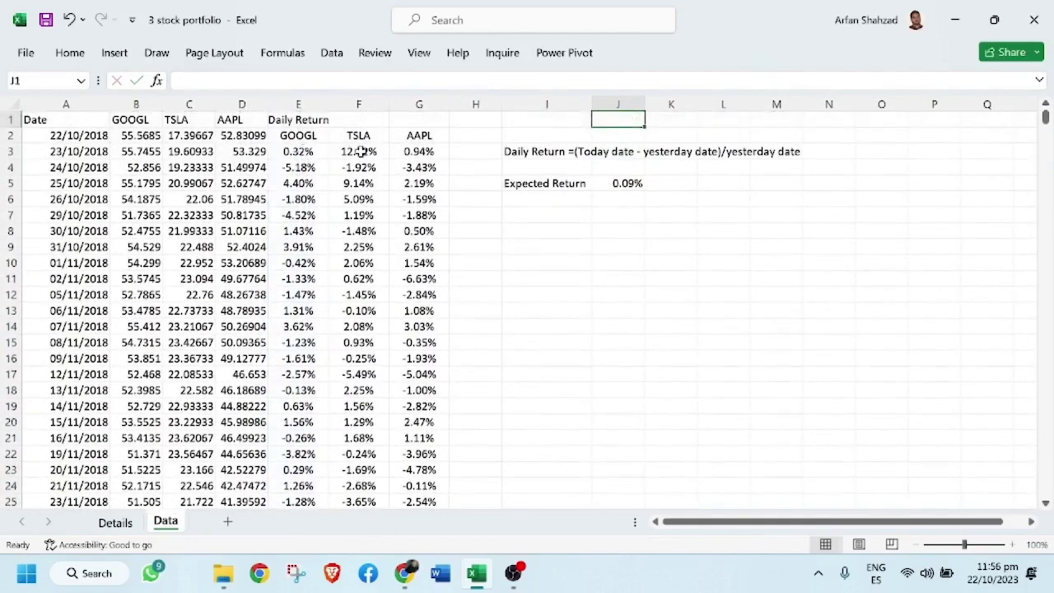
click(631, 169)
text(=)
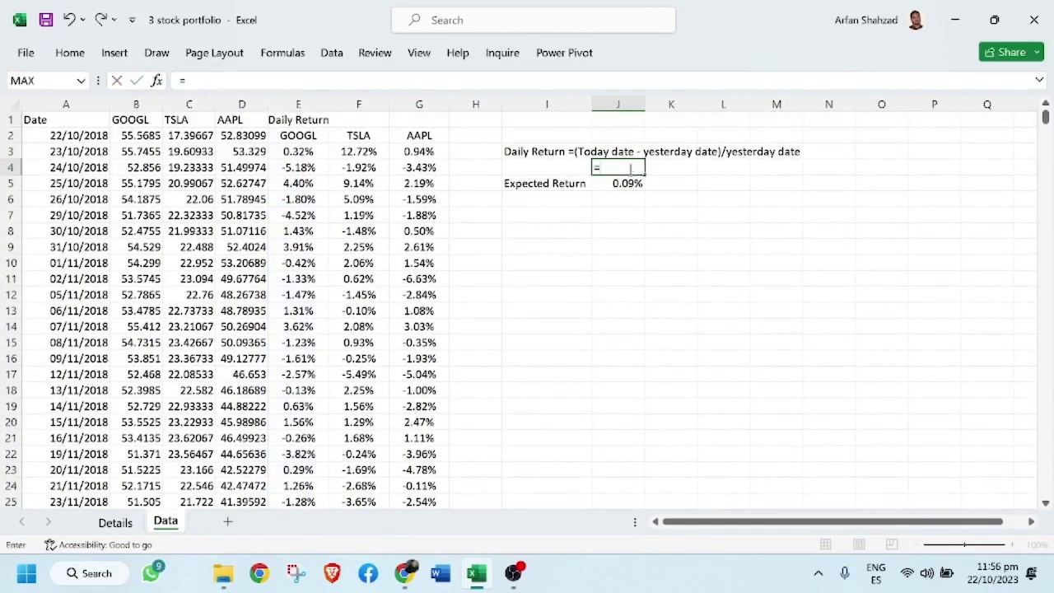
click(317, 137)
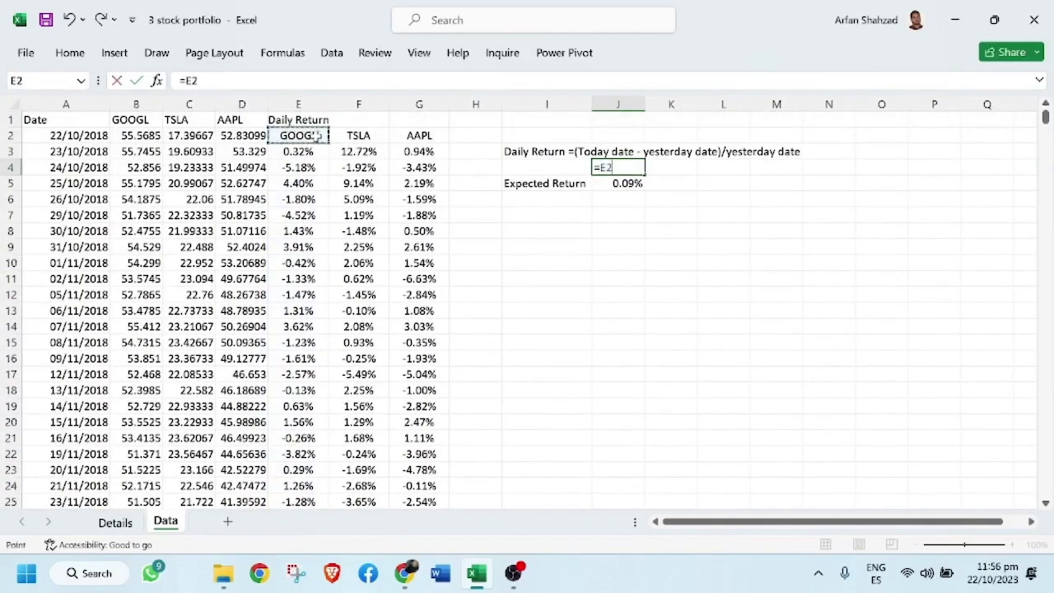
key(Return)
Extend the ticker link from J4 across to L4 and make the headers J4:L4 bold
click(616, 168)
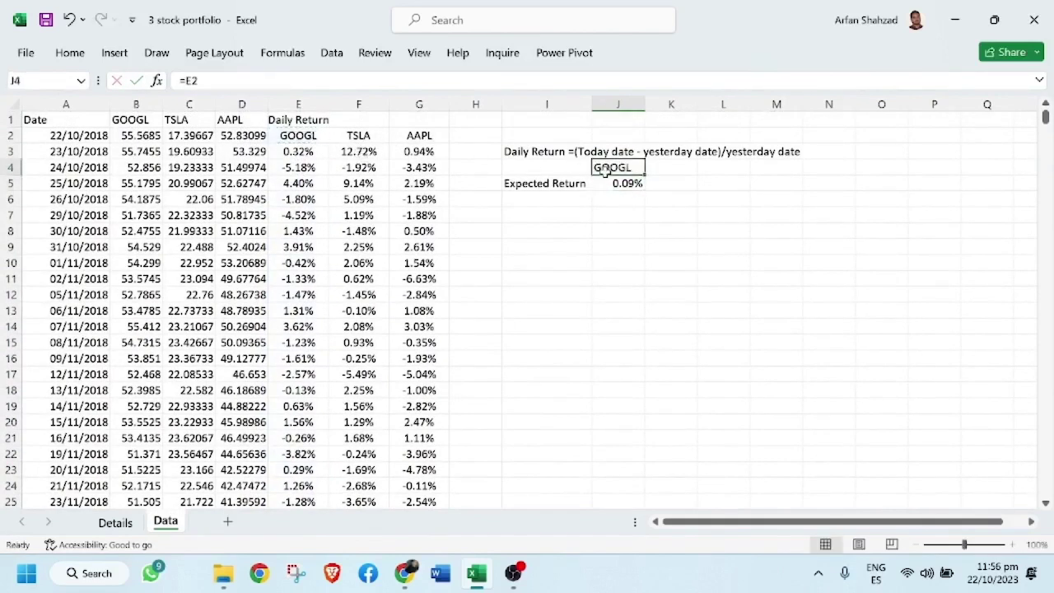
drag(644, 173, 608, 170)
key(ctrl+b)
Clear the Daily Return formula note from cell I3
click(523, 154)
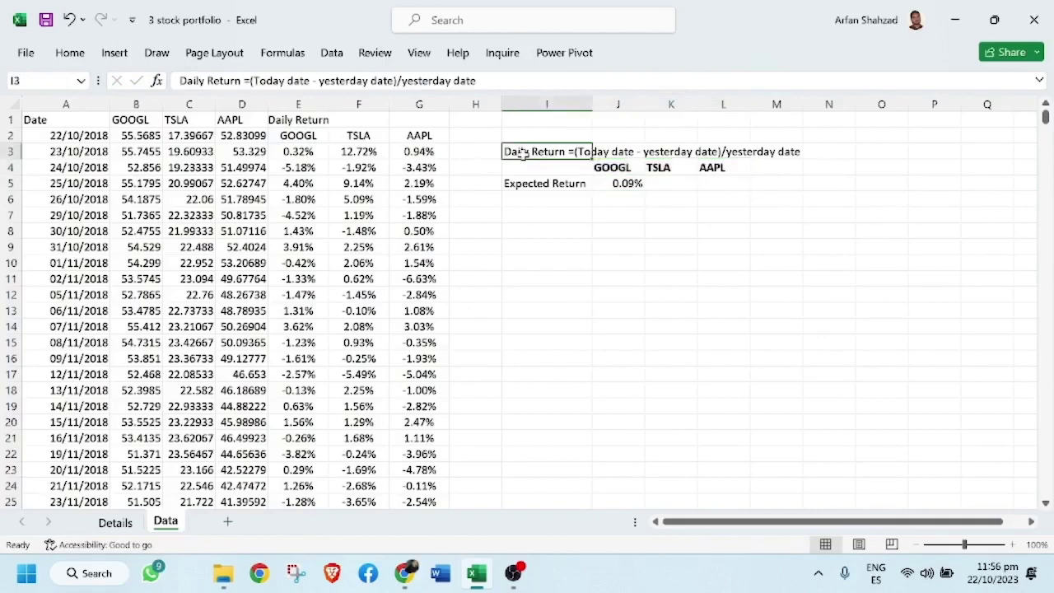
key(Delete)
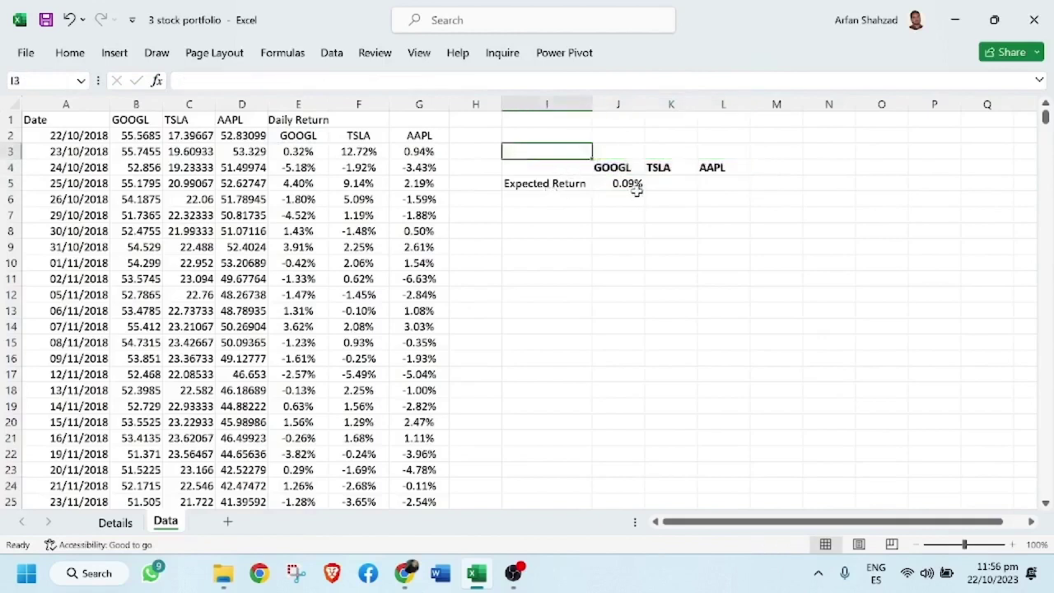
Copy the expected return formula from J5 to K5:L5 and check the range used in the AAPL formula
click(665, 183)
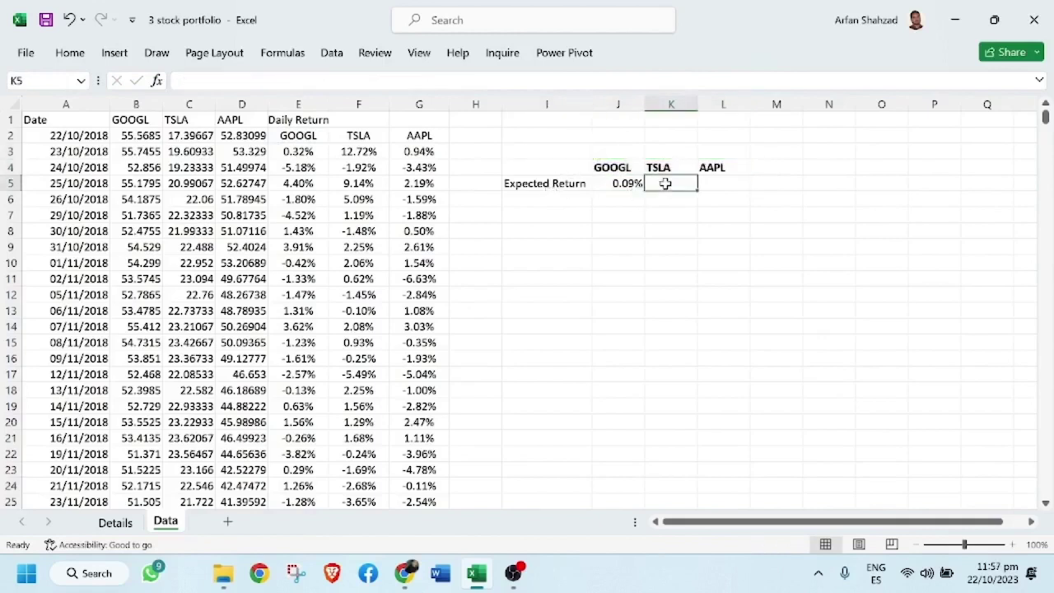
click(622, 184)
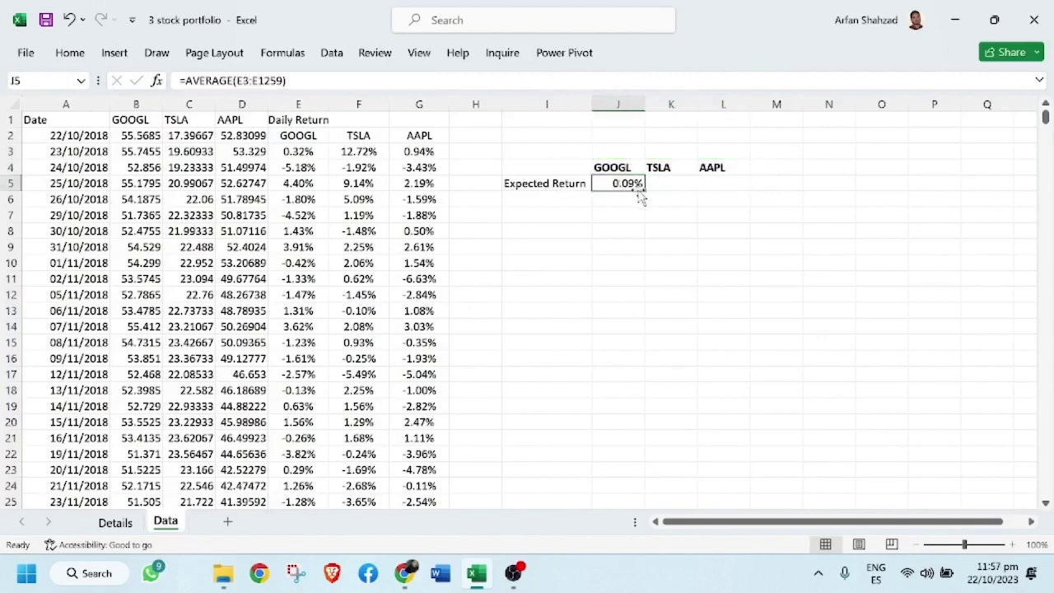
drag(647, 189, 726, 200)
click(724, 184)
double_click(732, 183)
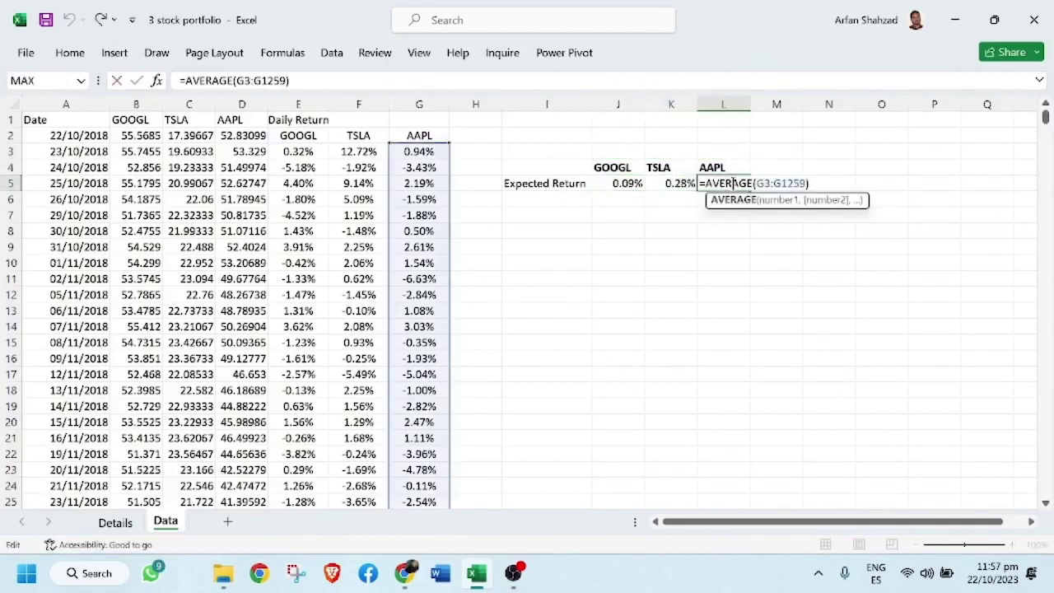
key(Escape)
Enter the label Variance in cell I6 and calculate the GOOGL sample variance in J6 with VAR.S over E3:E1259
click(544, 194)
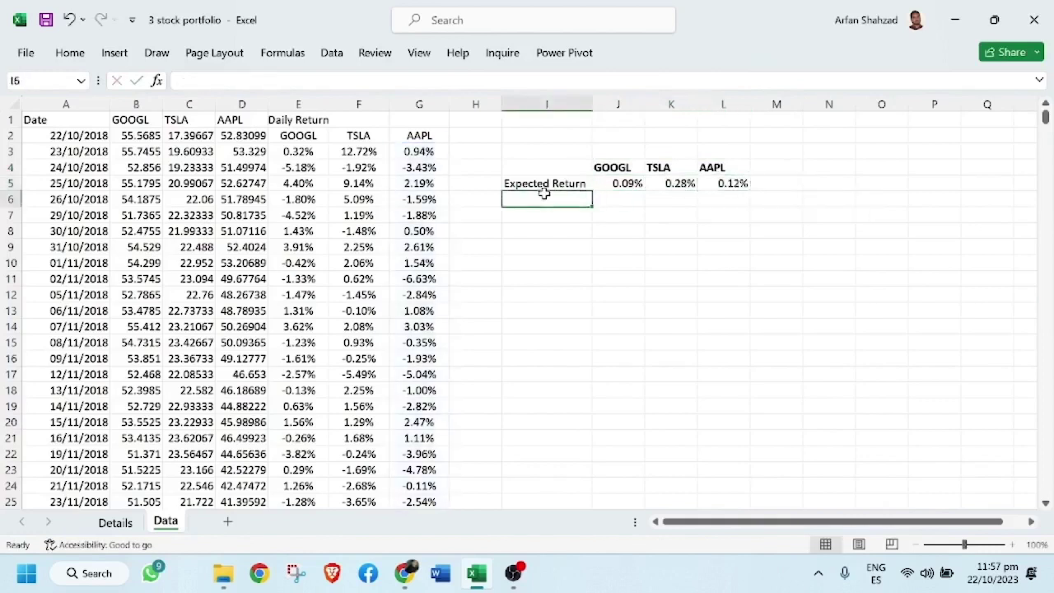
text(ariance)
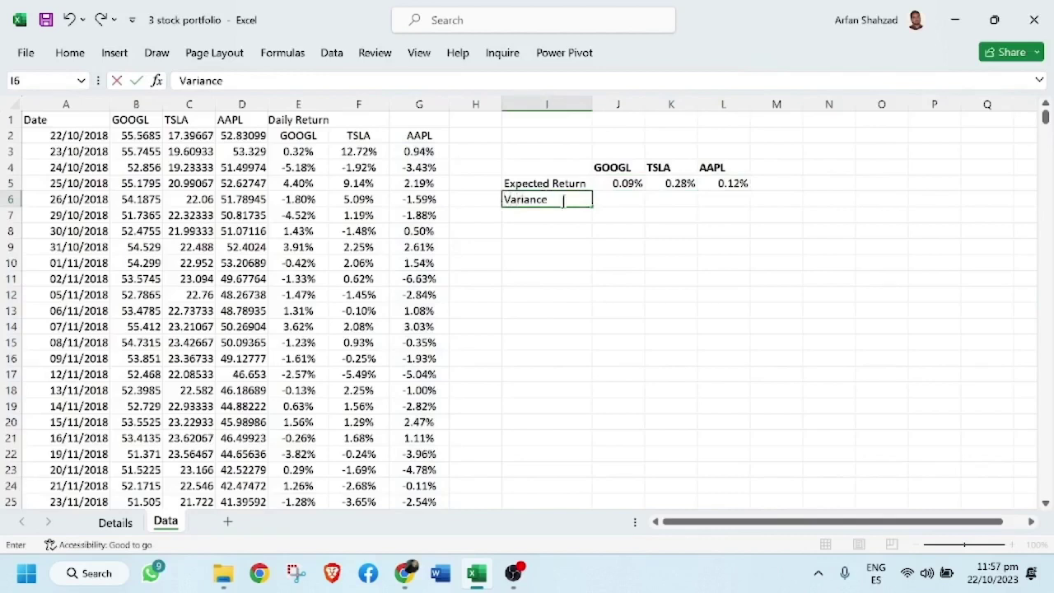
click(608, 197)
text(=)
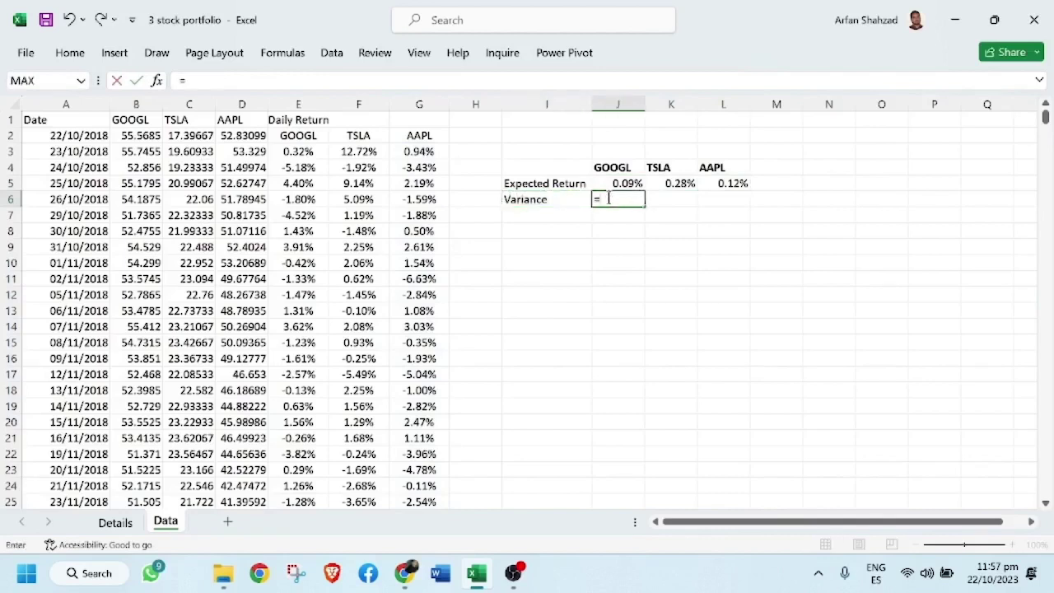
text(var)
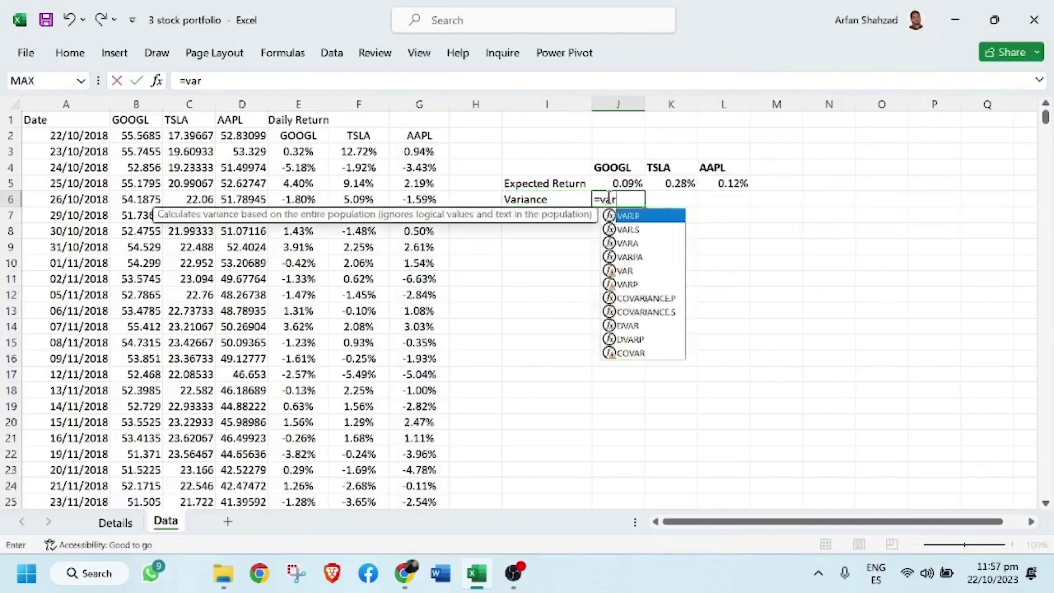
double_click(640, 228)
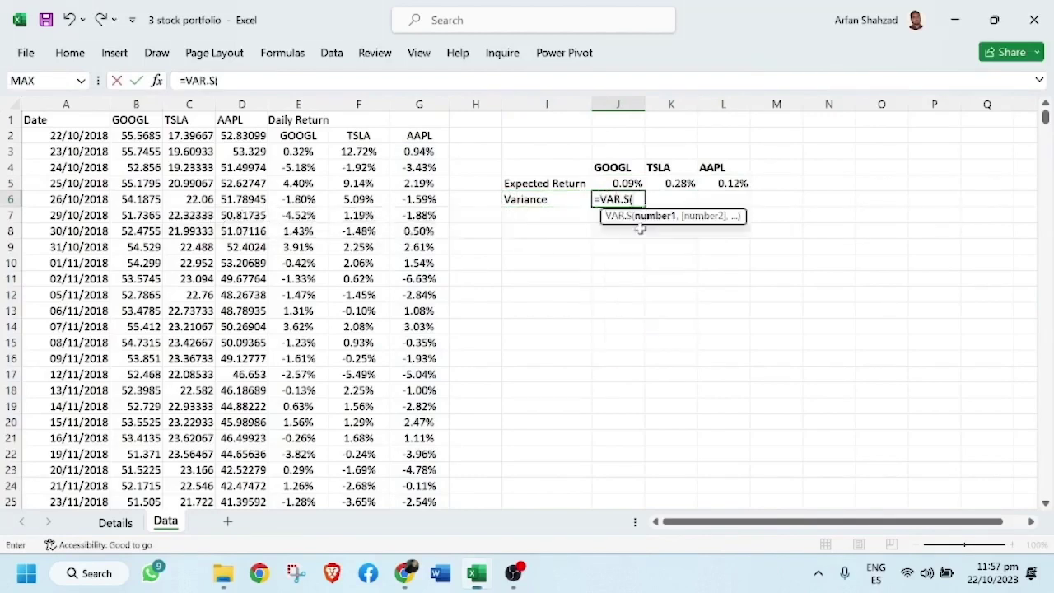
click(297, 154)
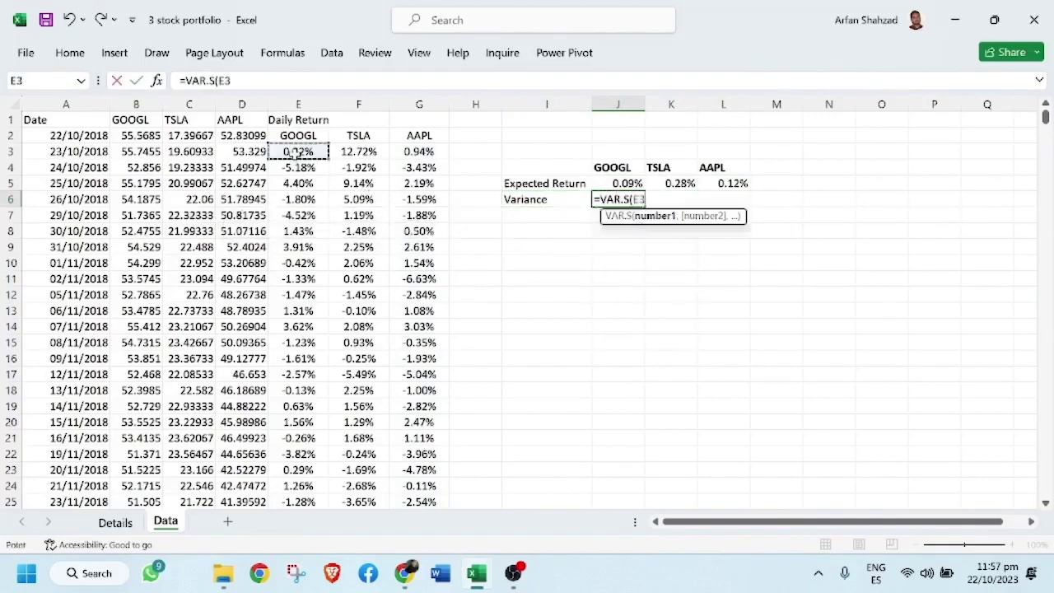
key(ctrl+shift+Down)
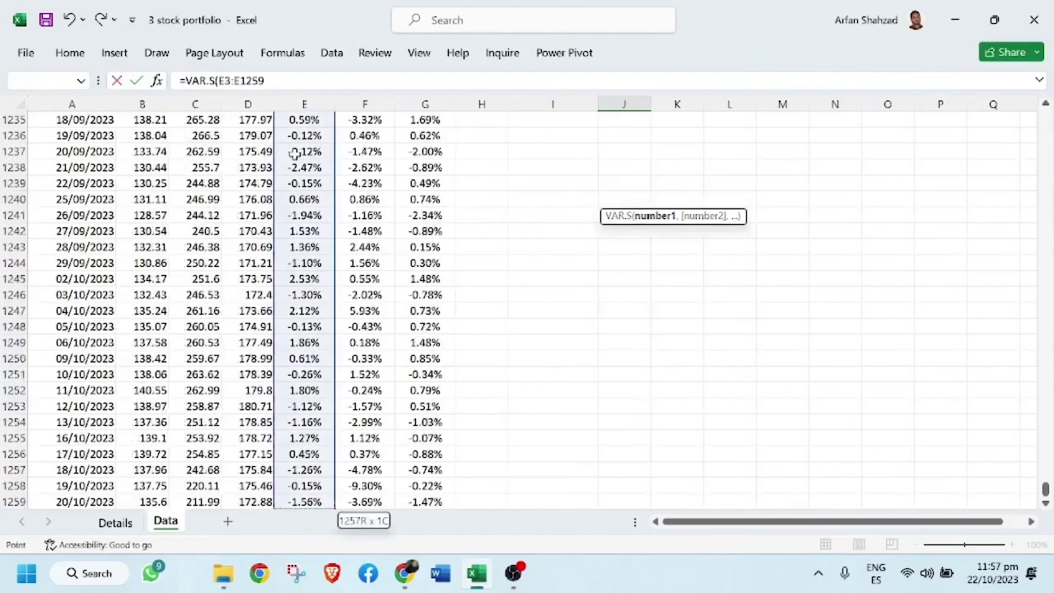
key(Escape)
key(Up)
key(Up)
key(Up)
key(Up)
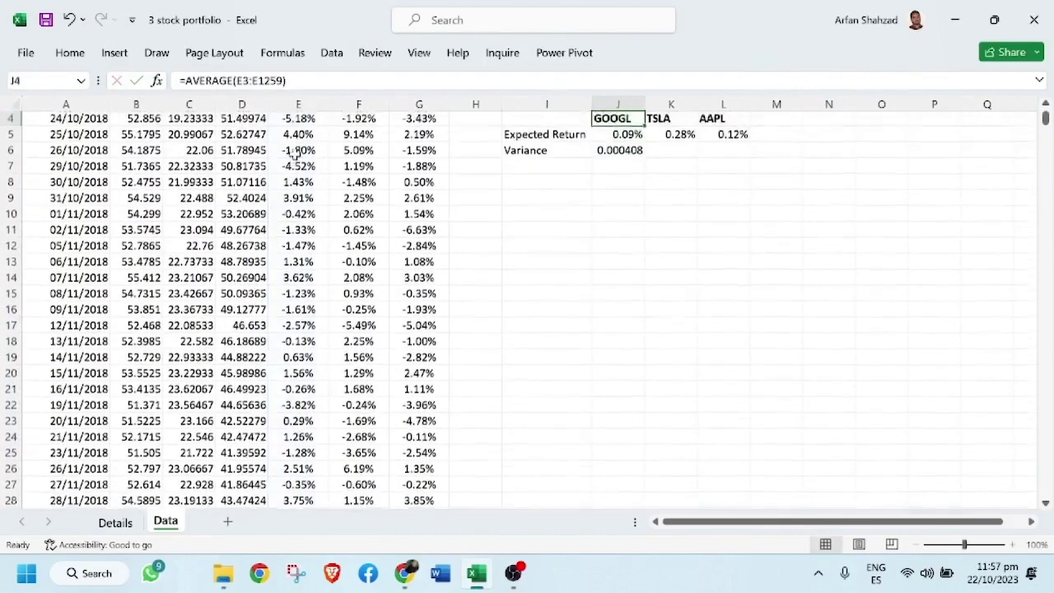
Copy the variance formula from J6 to K6:L6 and format J6:L6 as percentages with four decimal places
click(638, 169)
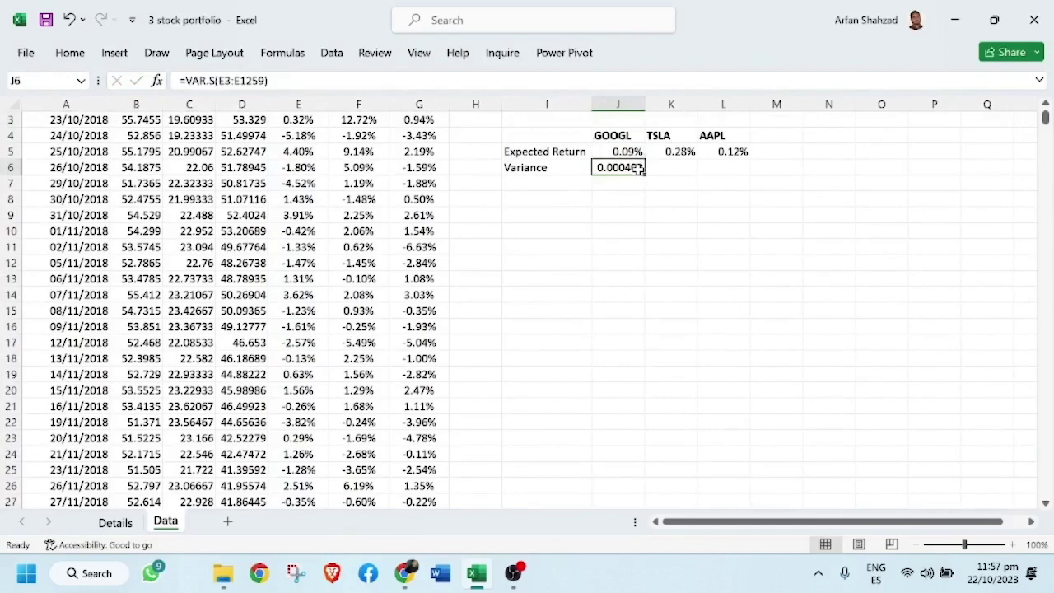
drag(645, 175, 757, 188)
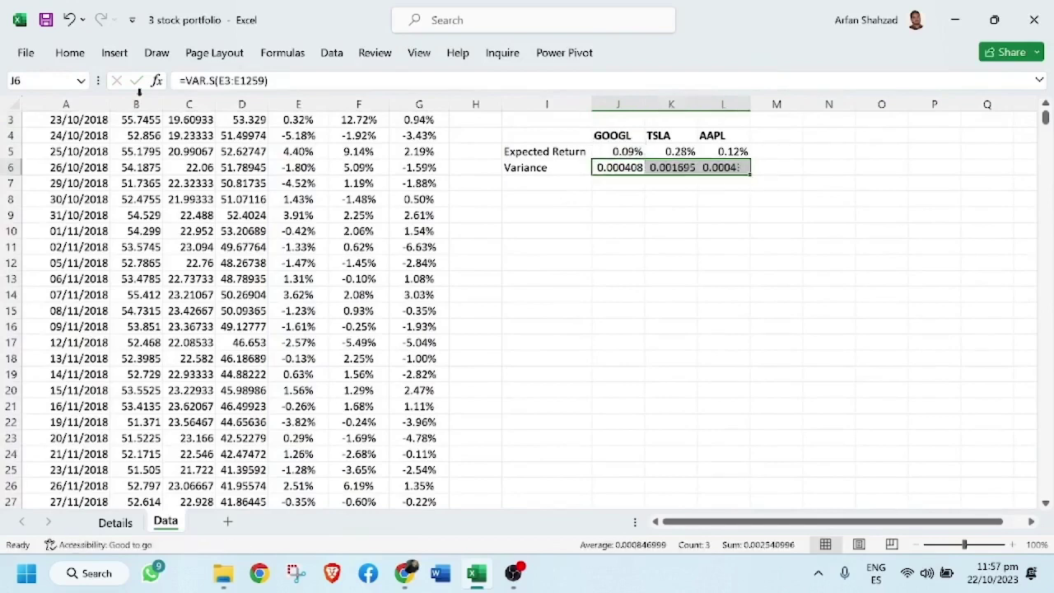
click(66, 52)
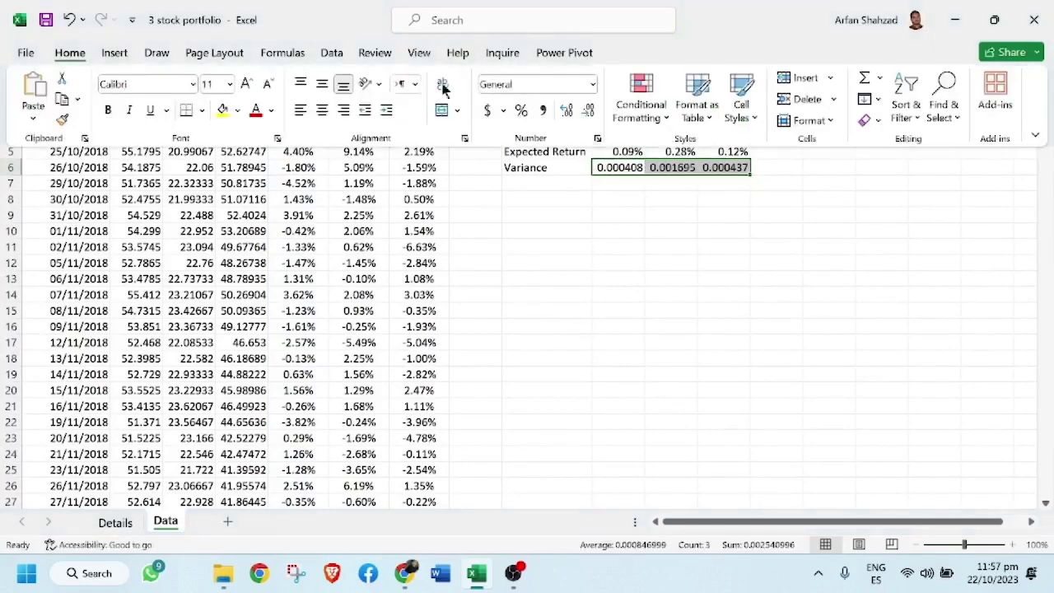
click(520, 110)
double_click(568, 111)
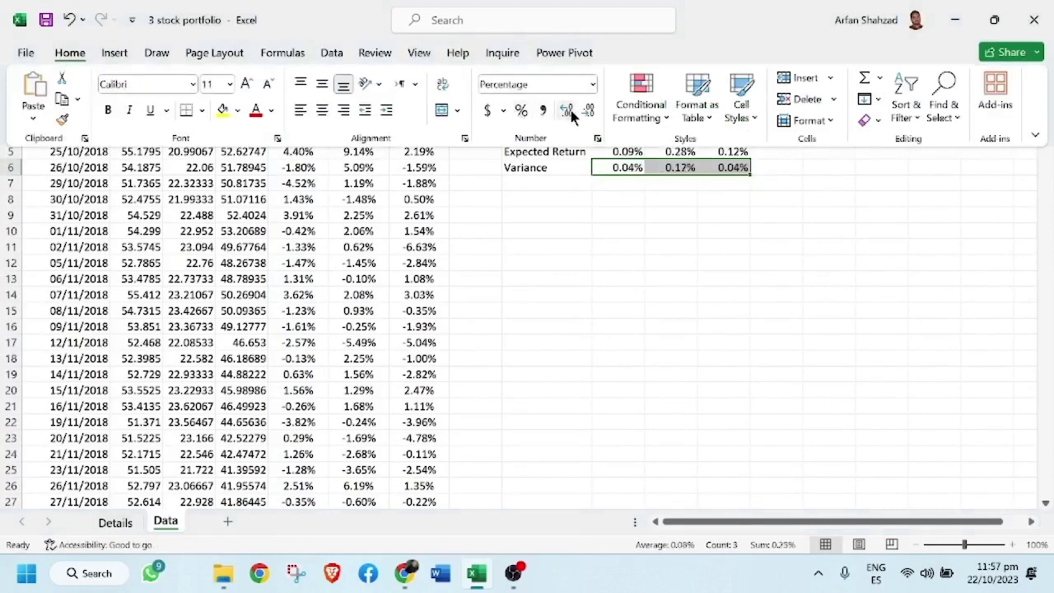
click(567, 111)
click(568, 111)
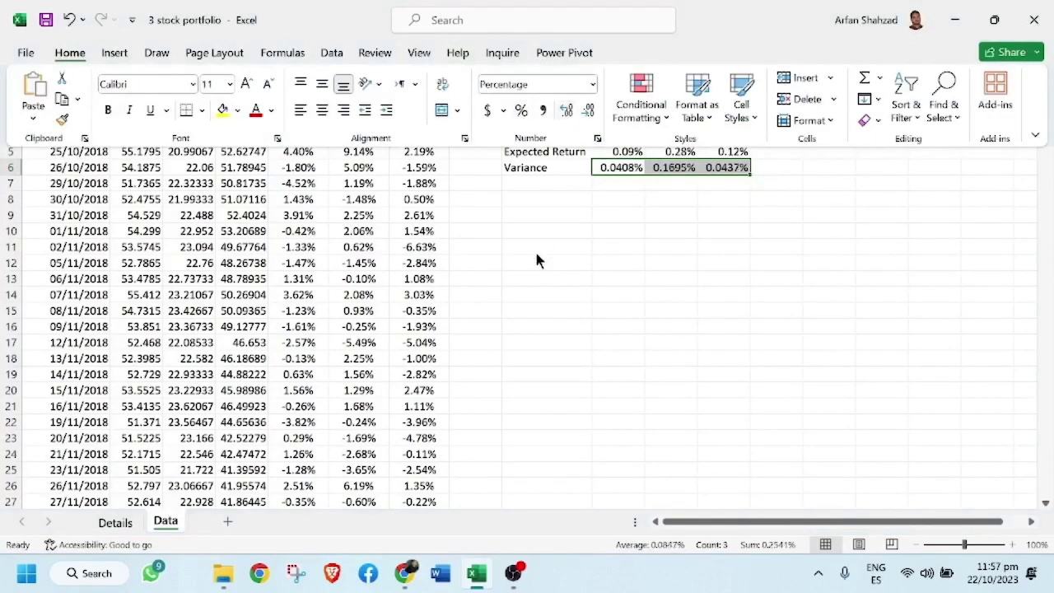
Enter the label Standard Deviation in cell I7 and widen column I to fit it
click(528, 189)
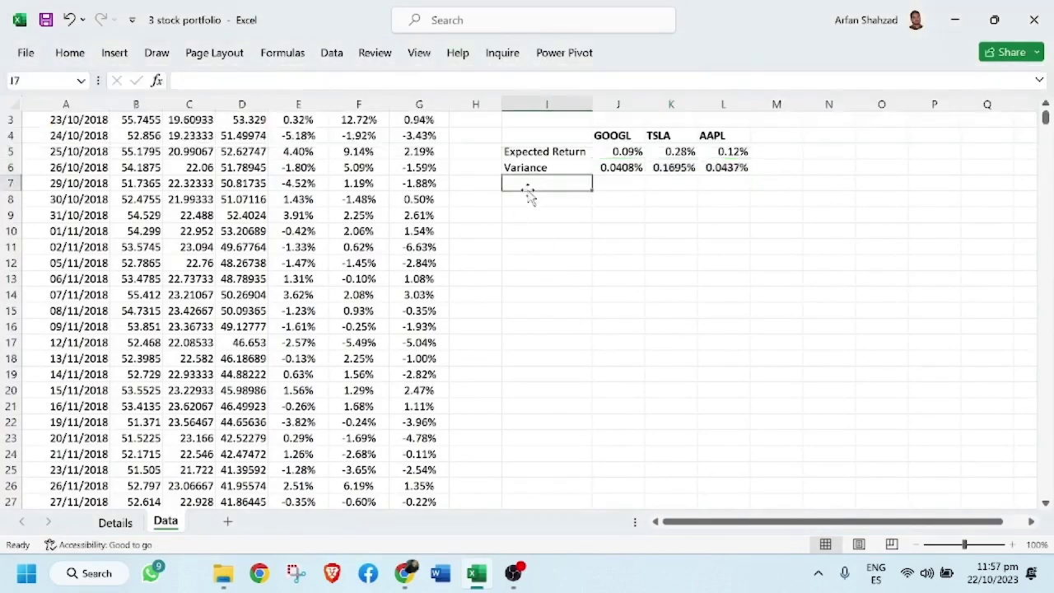
text(Sta)
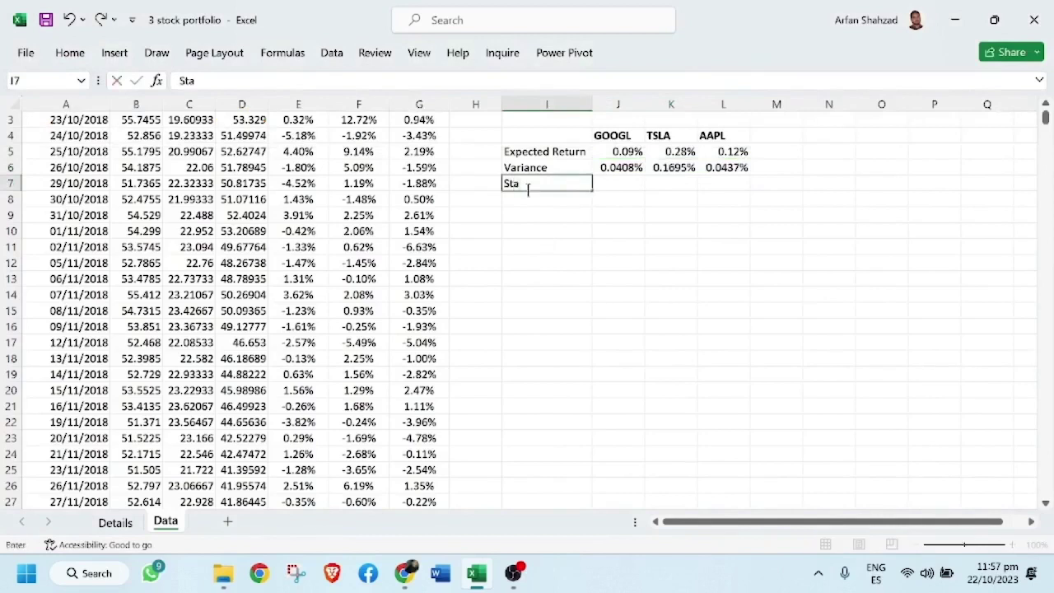
text(ndard Devia)
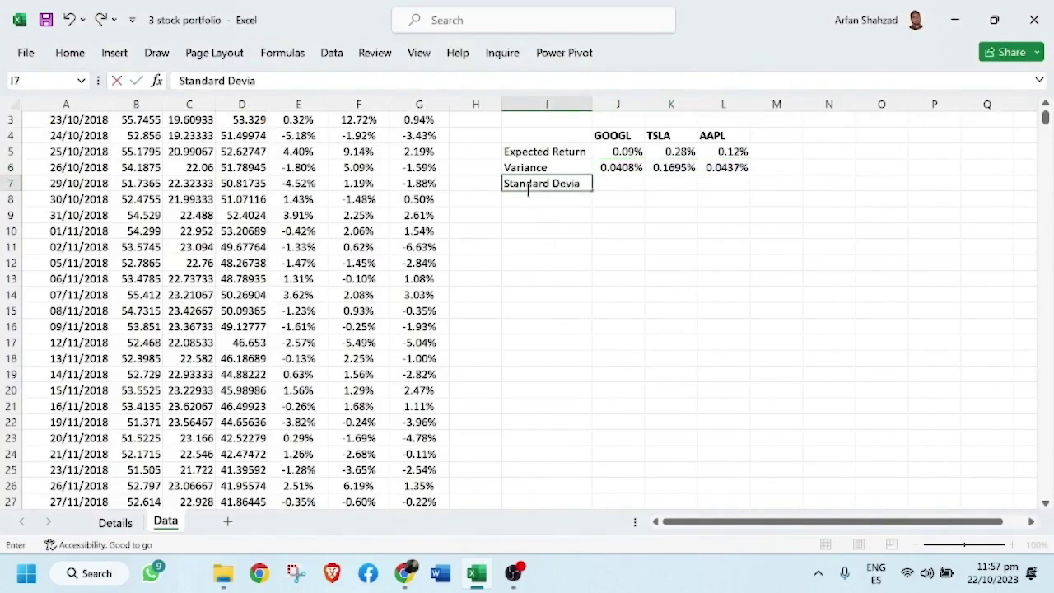
text(tion)
click(633, 246)
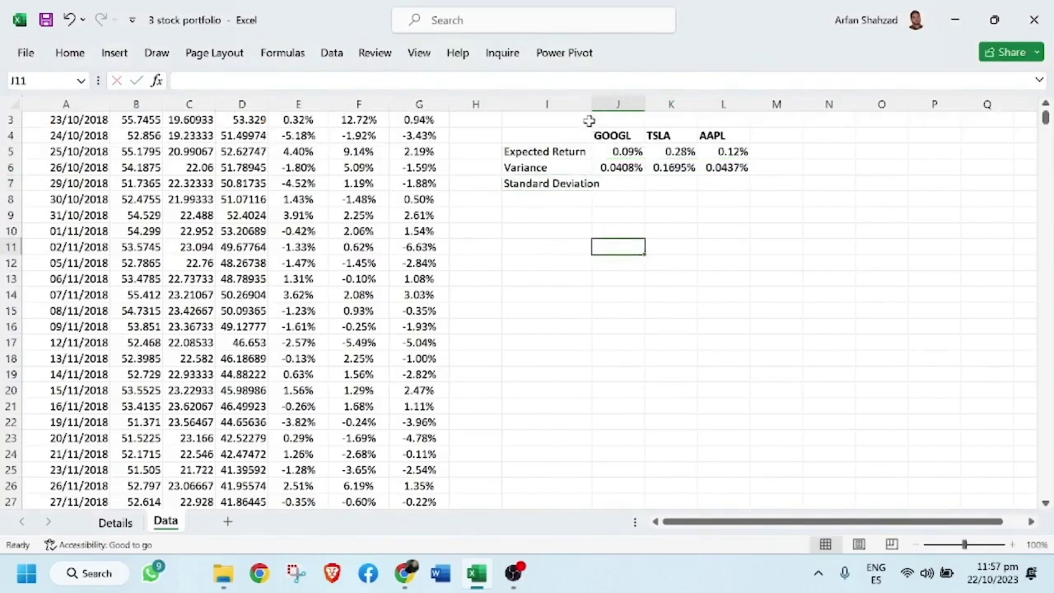
drag(594, 105, 602, 108)
Calculate the GOOGL sample standard deviation in J7 with STDEV.S over the daily returns E3:E1259
click(628, 183)
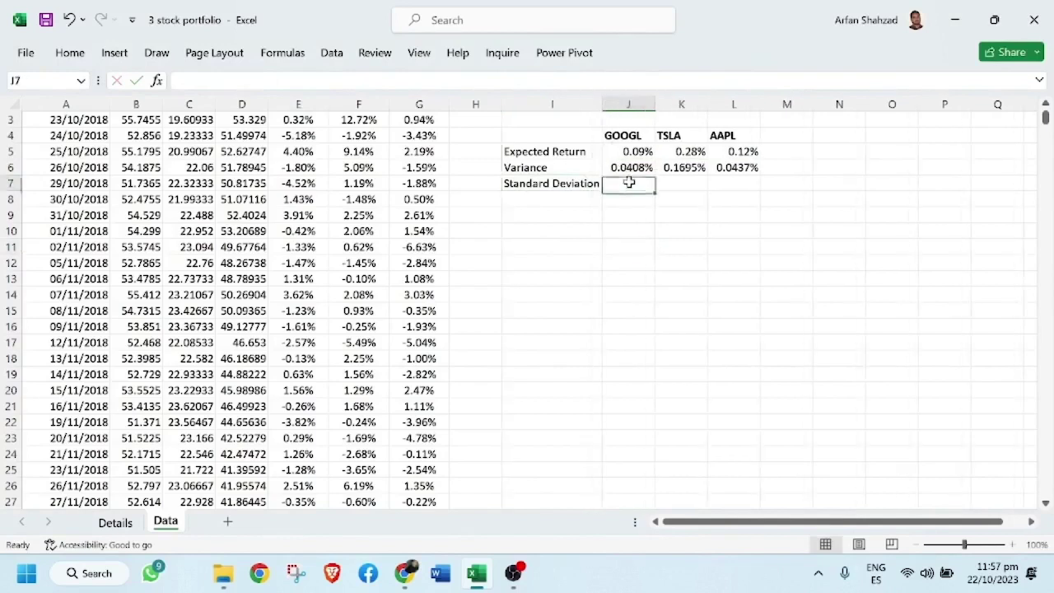
text(=std)
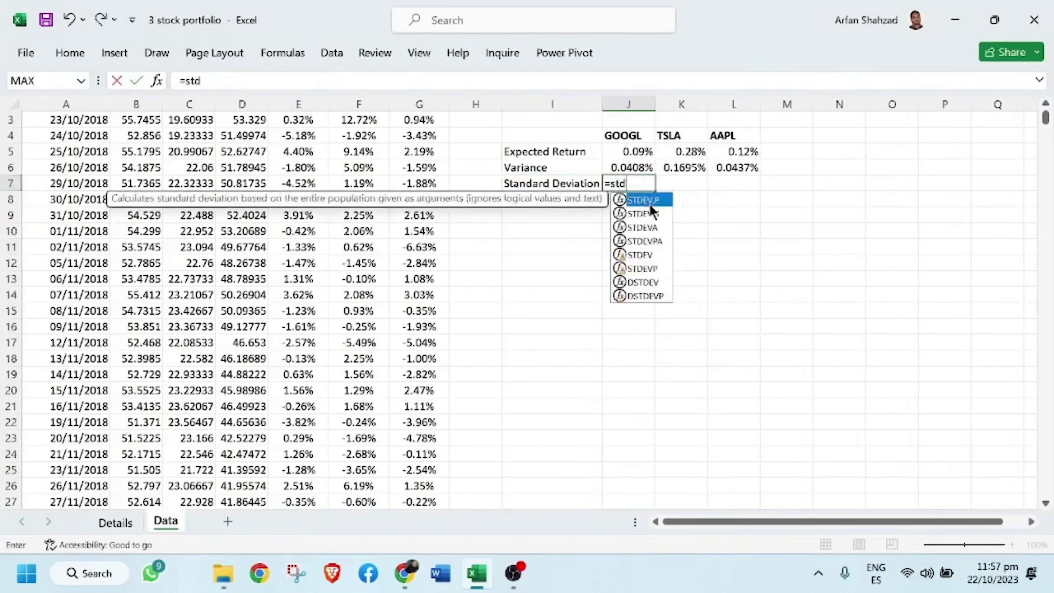
double_click(642, 213)
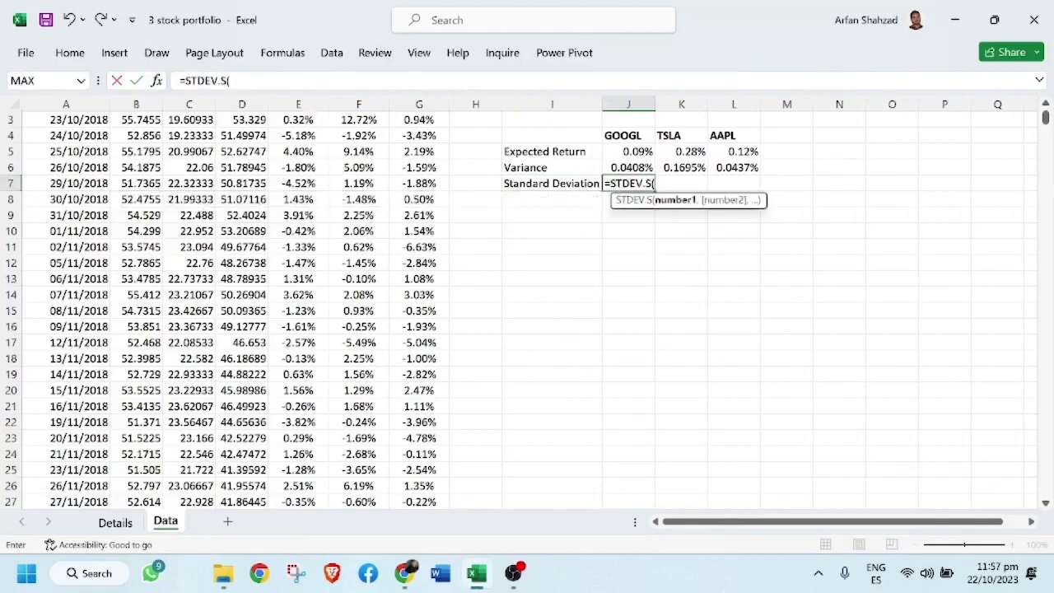
click(1046, 107)
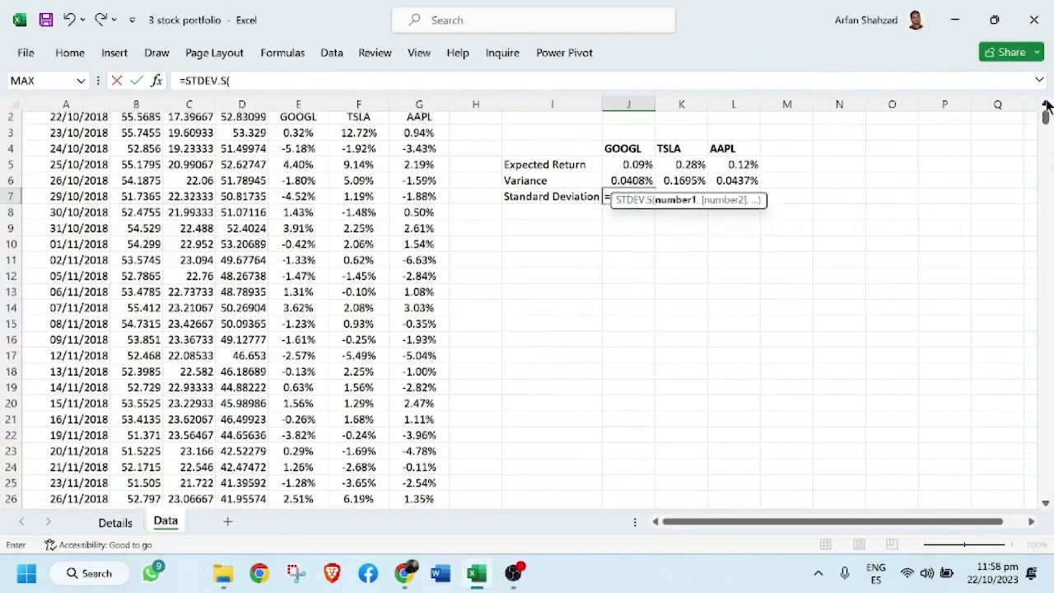
click(1046, 107)
click(303, 151)
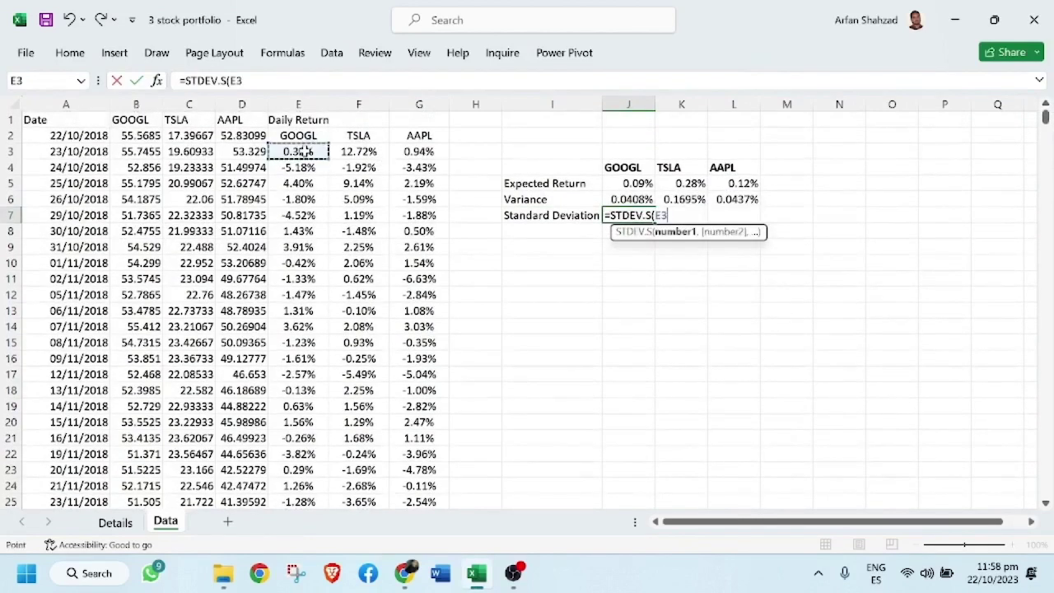
key(ctrl+shift+Down)
key(Return)
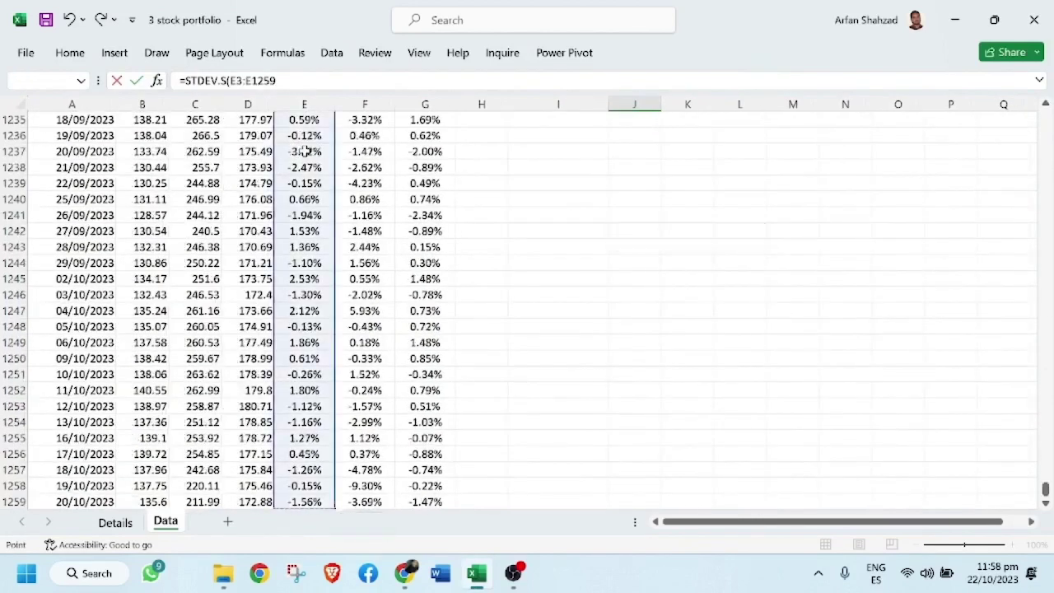
key(Up)
key(Up)
key(Up)
scroll(304, 152, up, 1)
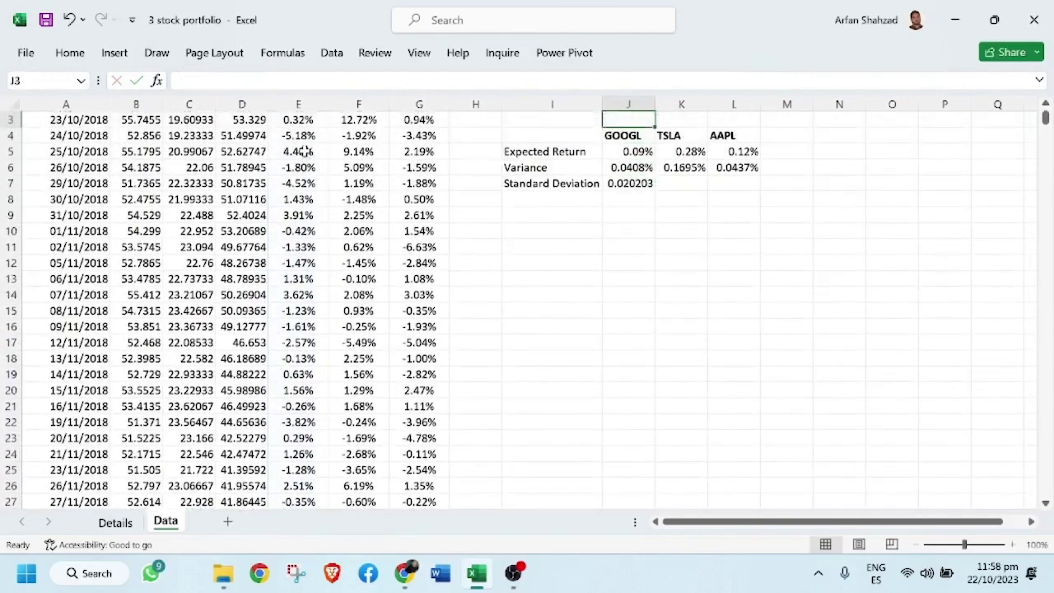
Copy the standard deviation formula from J7 to K7:L7 for TSLA and AAPL
click(627, 183)
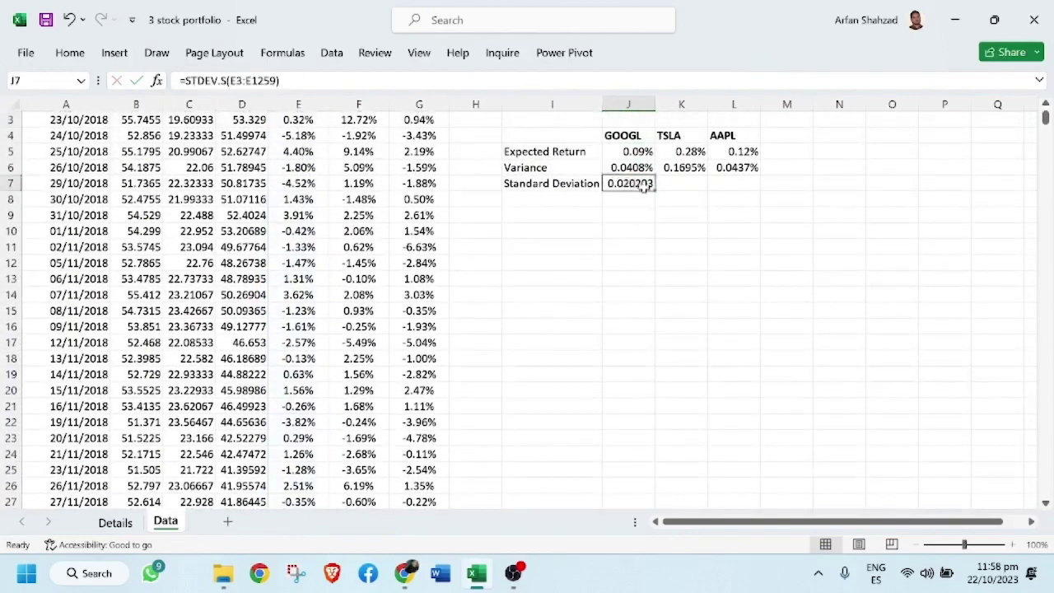
drag(654, 191, 739, 188)
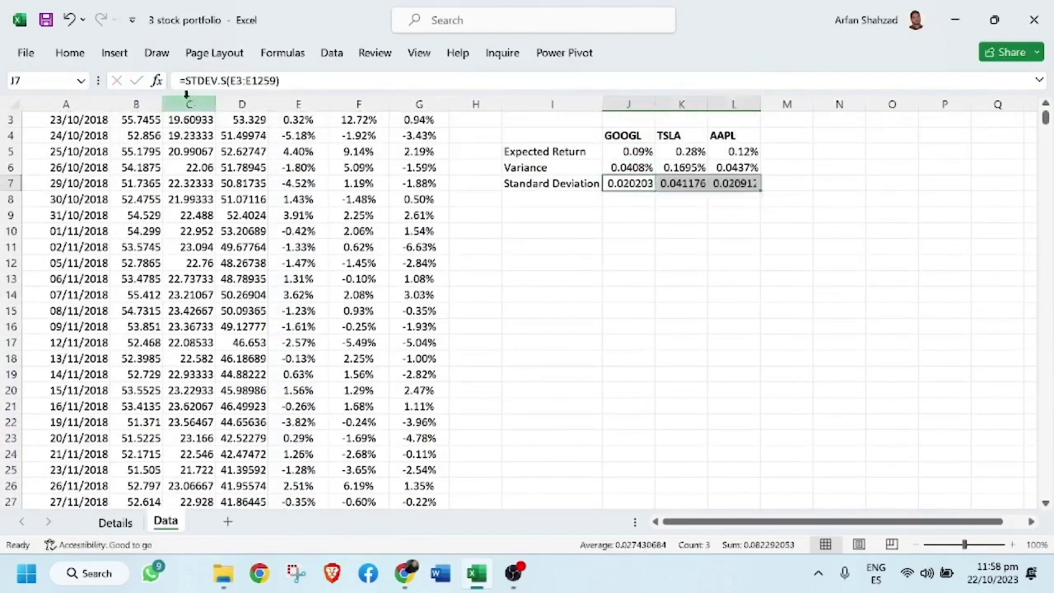
Format the standard deviations in J7:L7 as percentages with two decimal places
click(70, 54)
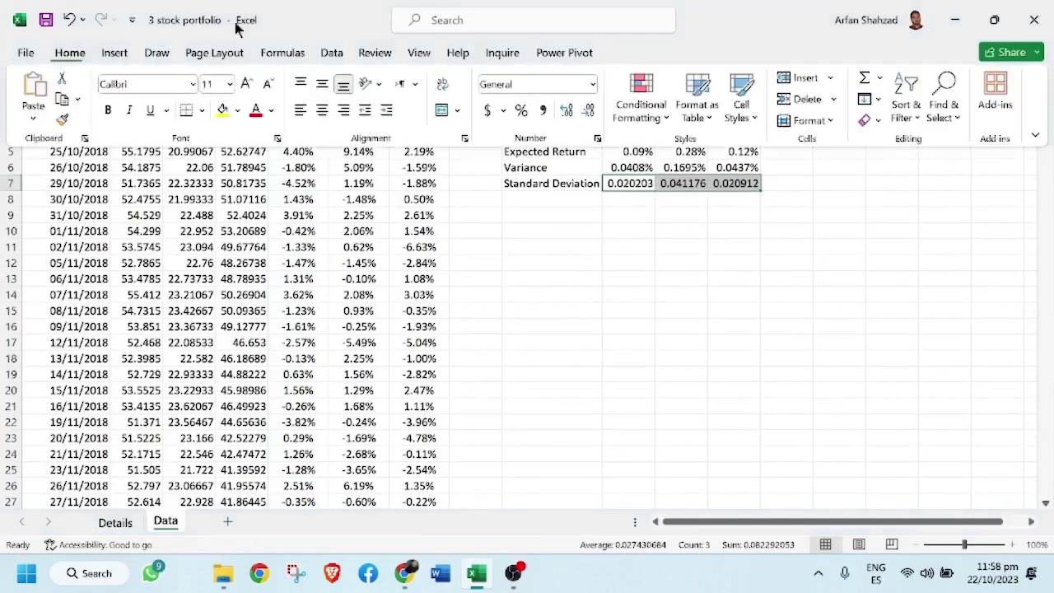
click(521, 110)
click(566, 110)
click(565, 110)
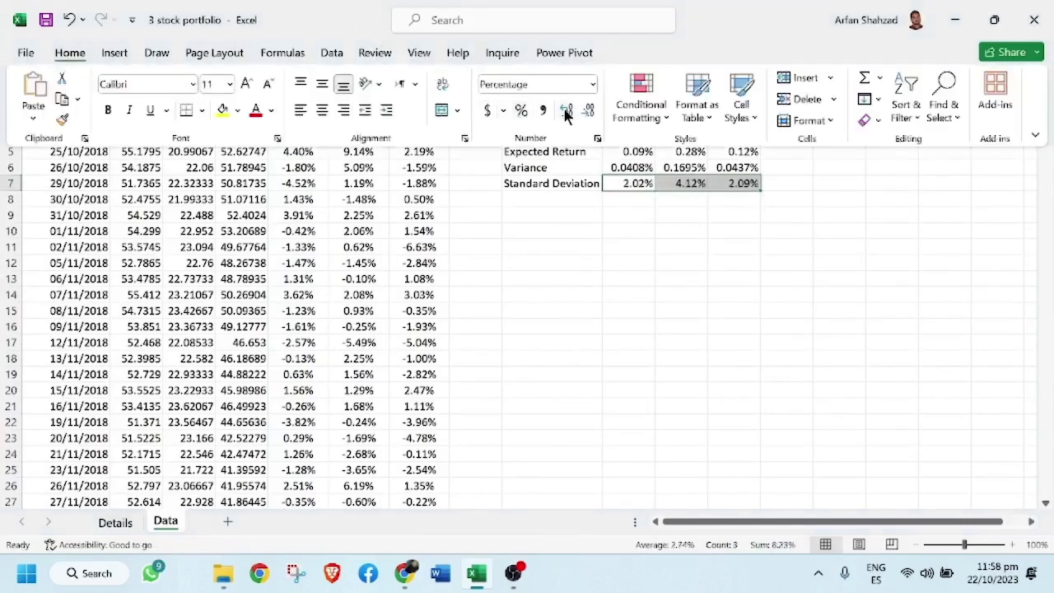
Cross-check the GOOGL standard deviation in J8 by taking the square root of the variance in J6 with SQRT
click(545, 205)
double_click(545, 201)
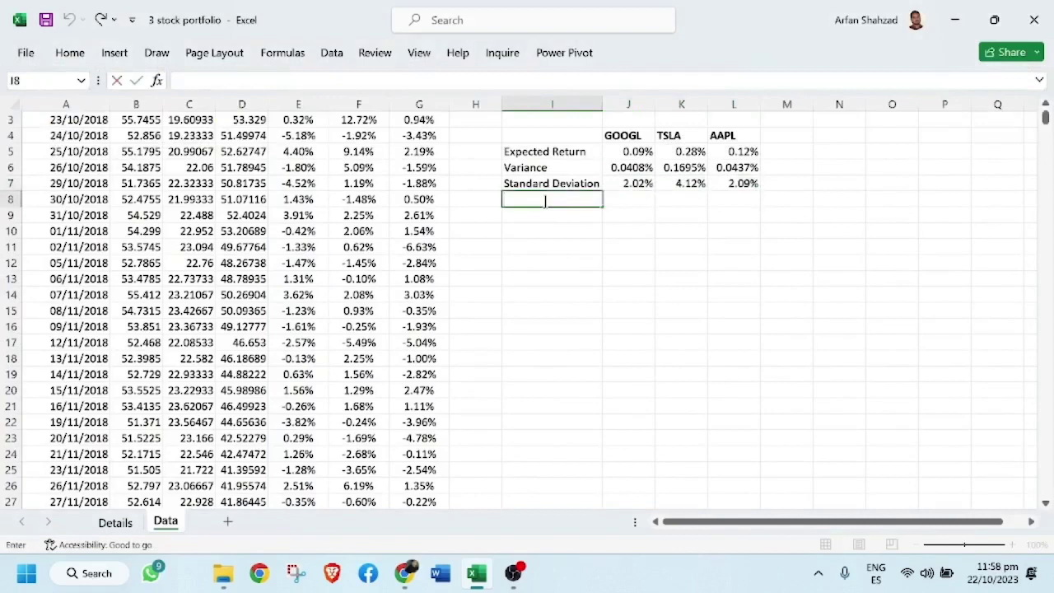
click(634, 198)
text(=)
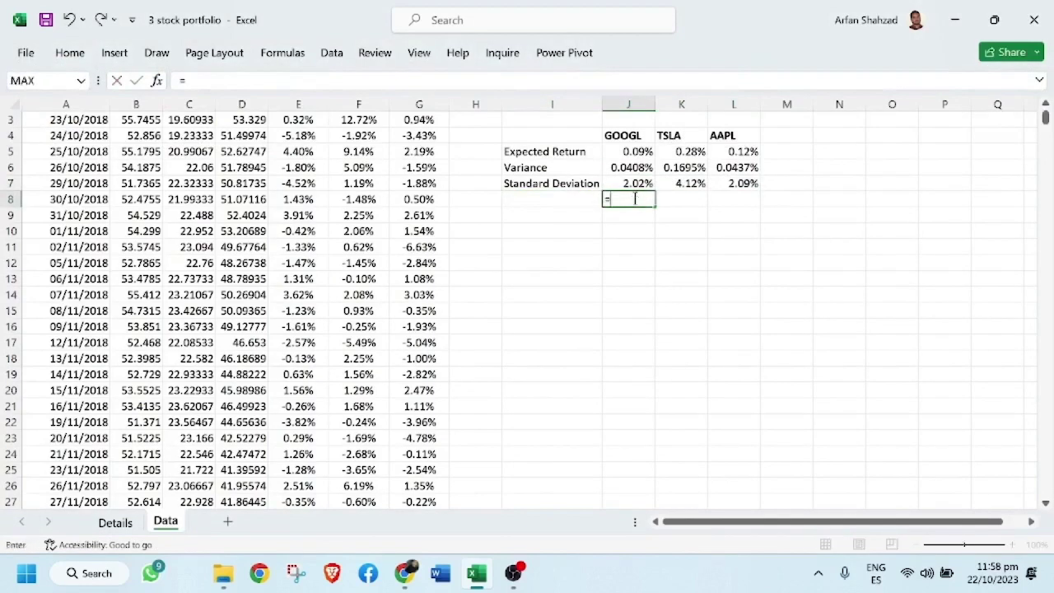
click(623, 166)
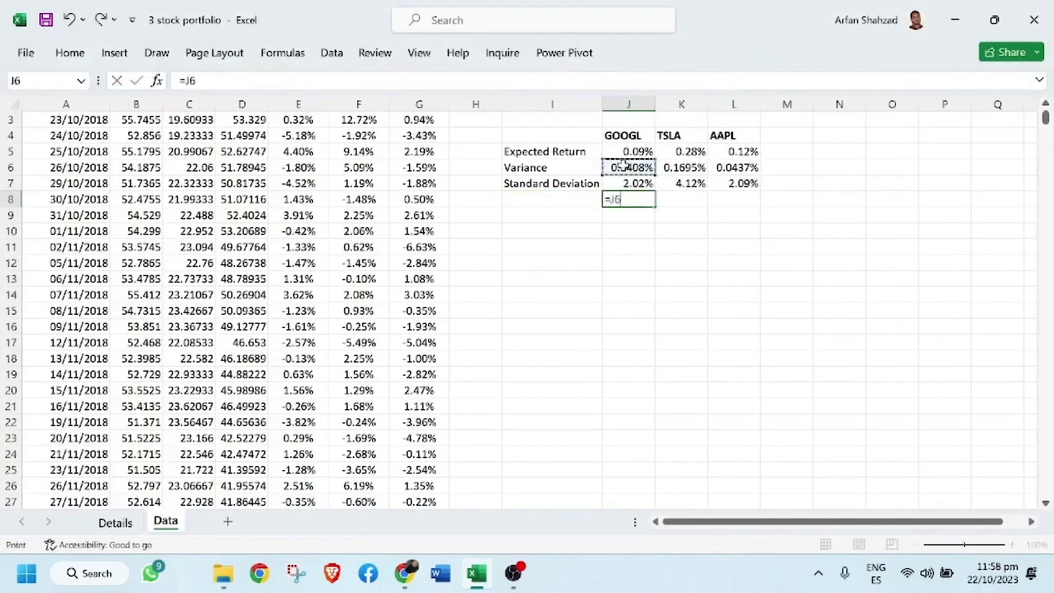
key(BackSpace)
text(sqrt)
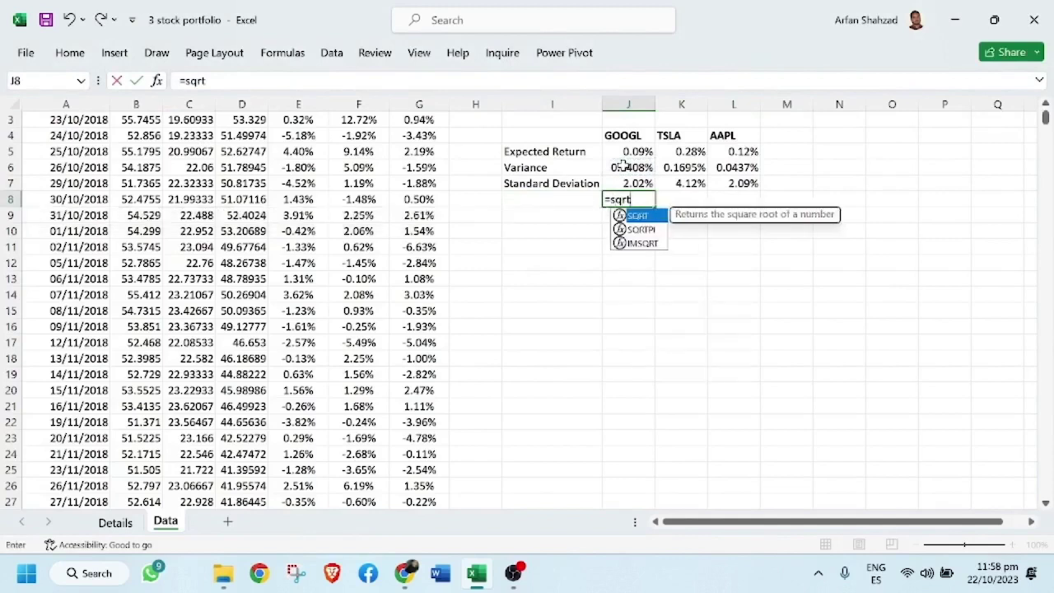
double_click(651, 216)
click(631, 167)
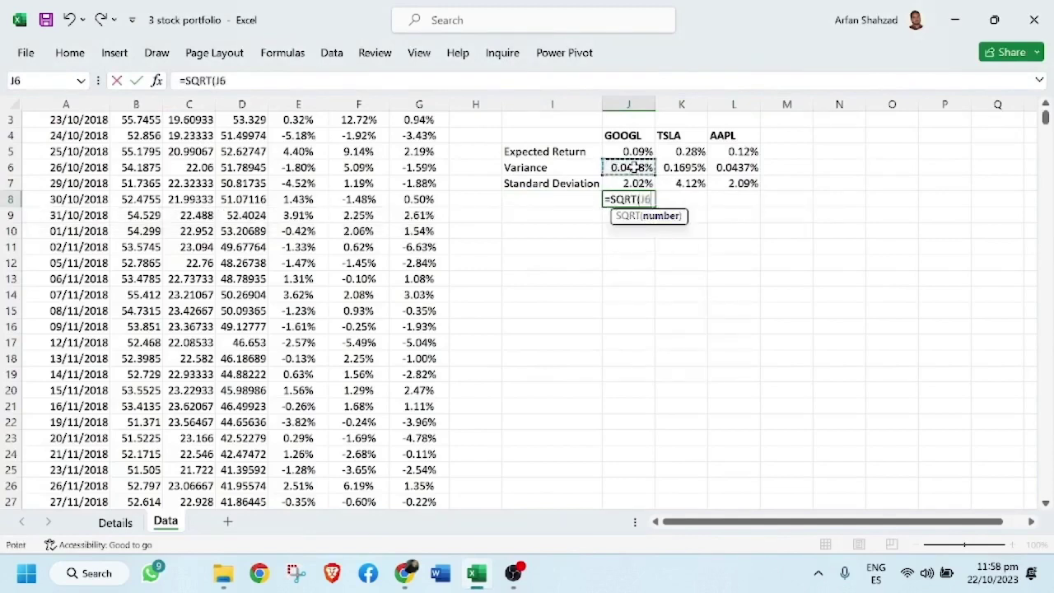
key(Return)
click(647, 199)
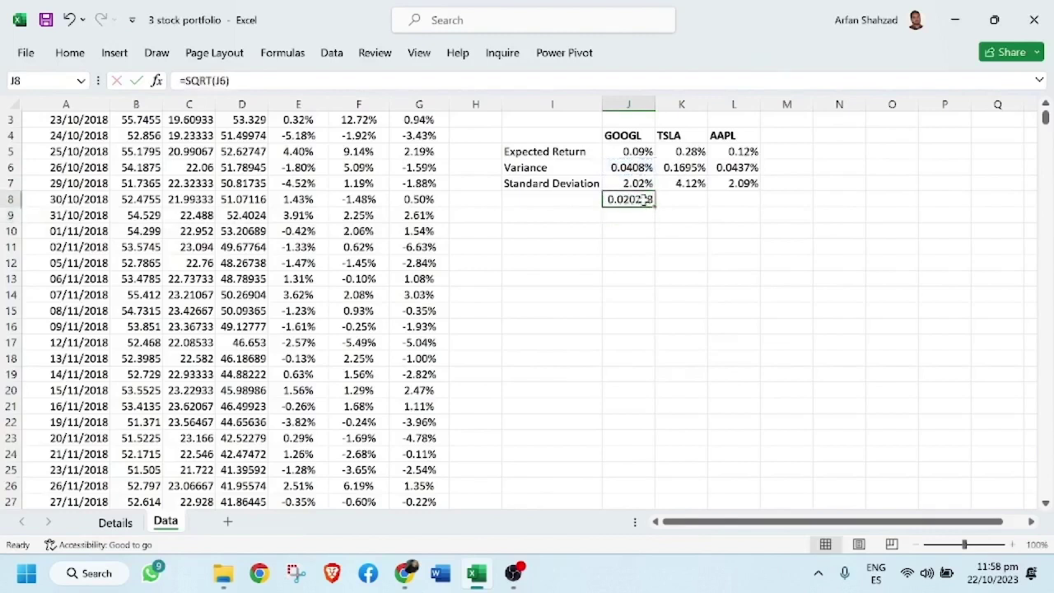
Extend the square-root check to K8:L8 as two-decimal percentages and clear J8:L8 again
drag(656, 206, 750, 203)
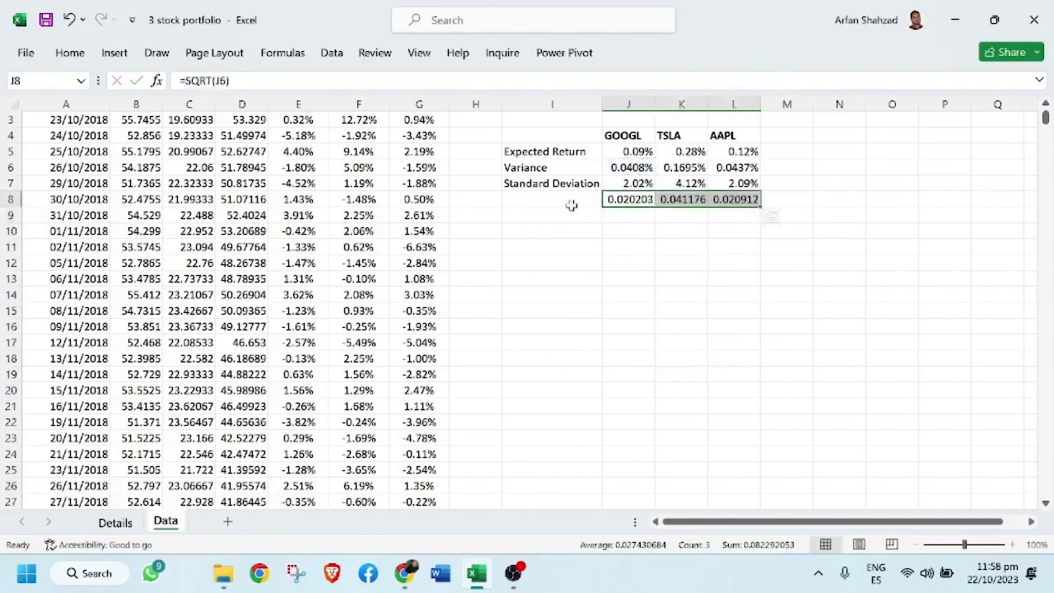
click(69, 53)
click(521, 110)
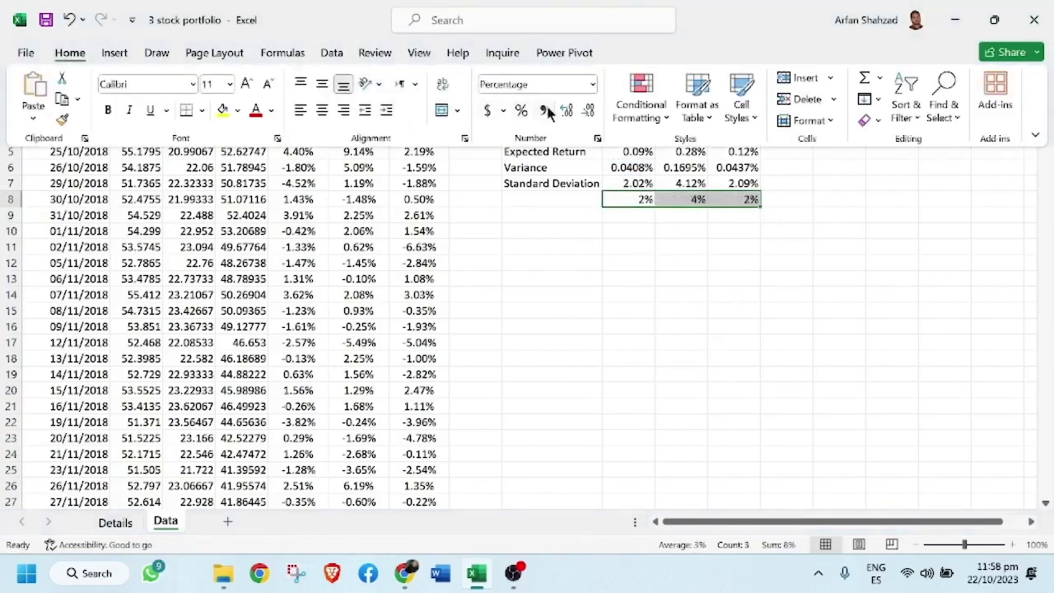
double_click(567, 111)
click(527, 329)
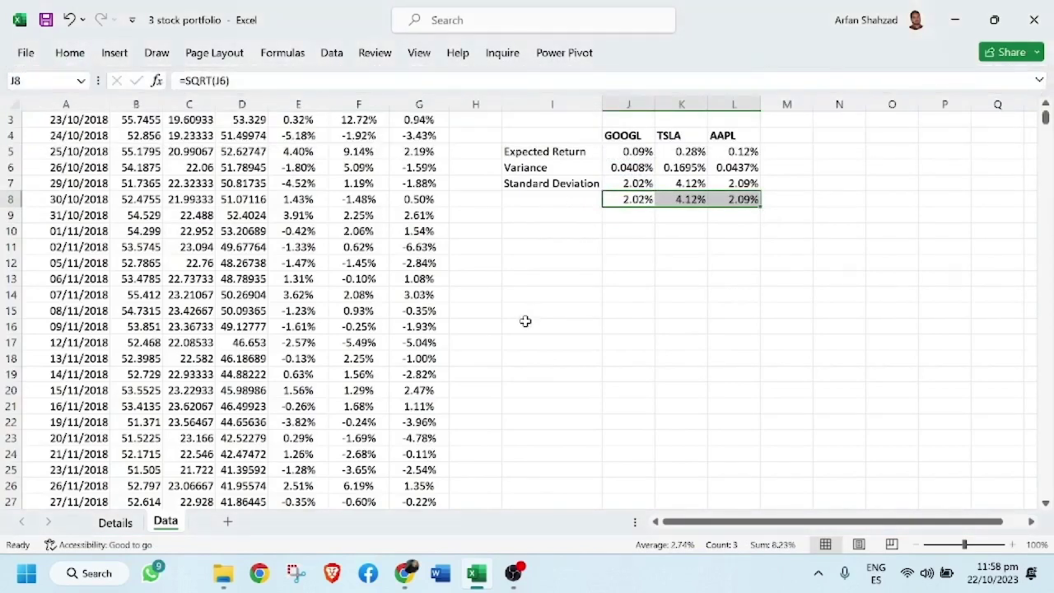
key(Delete)
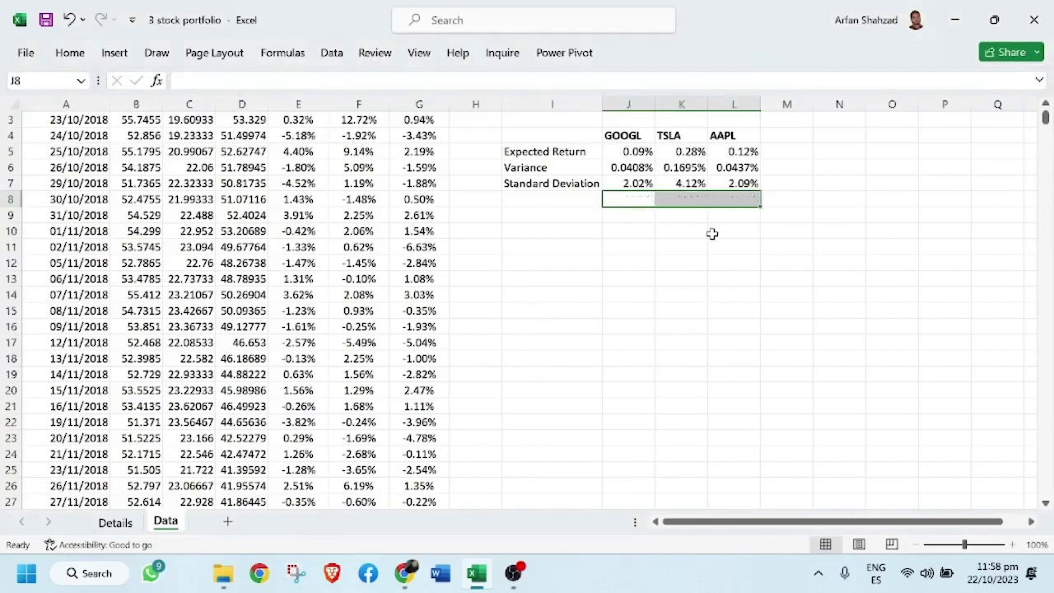
Enter the label Modified Sharpe Ratio in cell I8
click(535, 201)
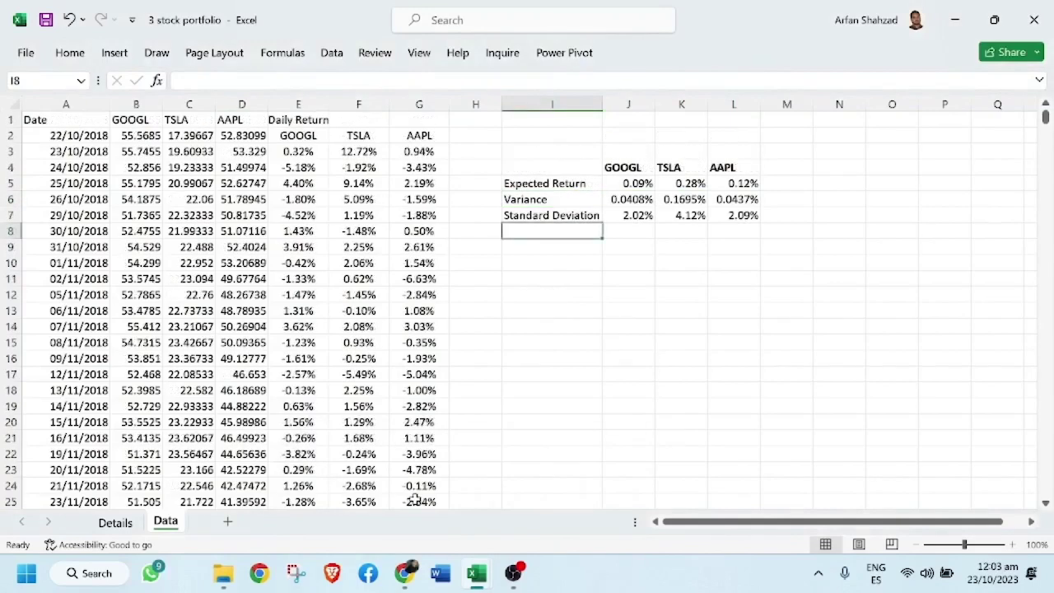
text(Modified SHa)
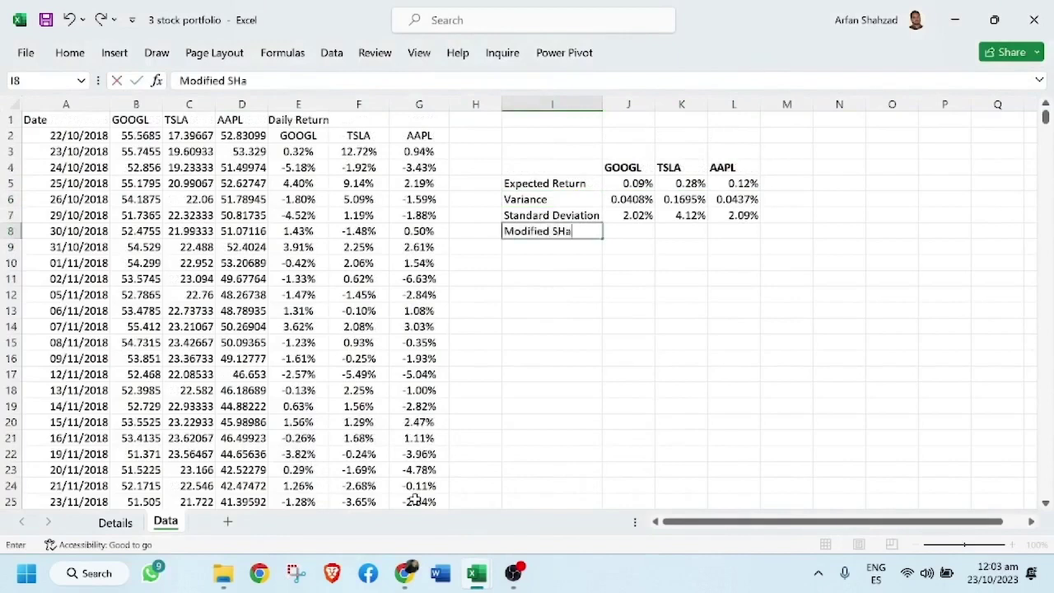
text(rpe Ratio)
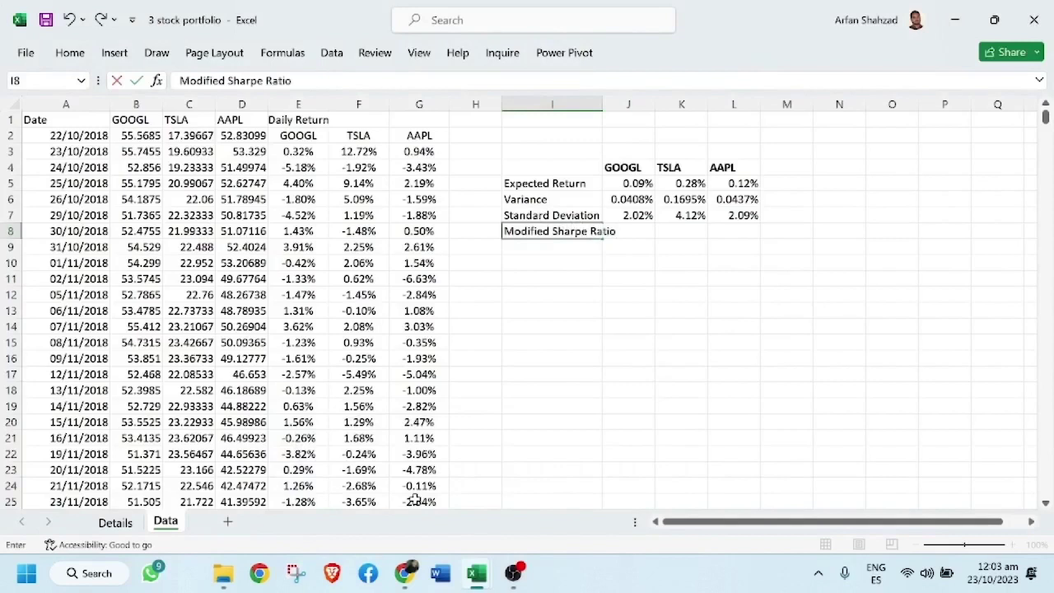
key(Tab)
Calculate the GOOGL modified Sharpe ratio in J8 as expected return divided by standard deviation, =J5/J7
text(=)
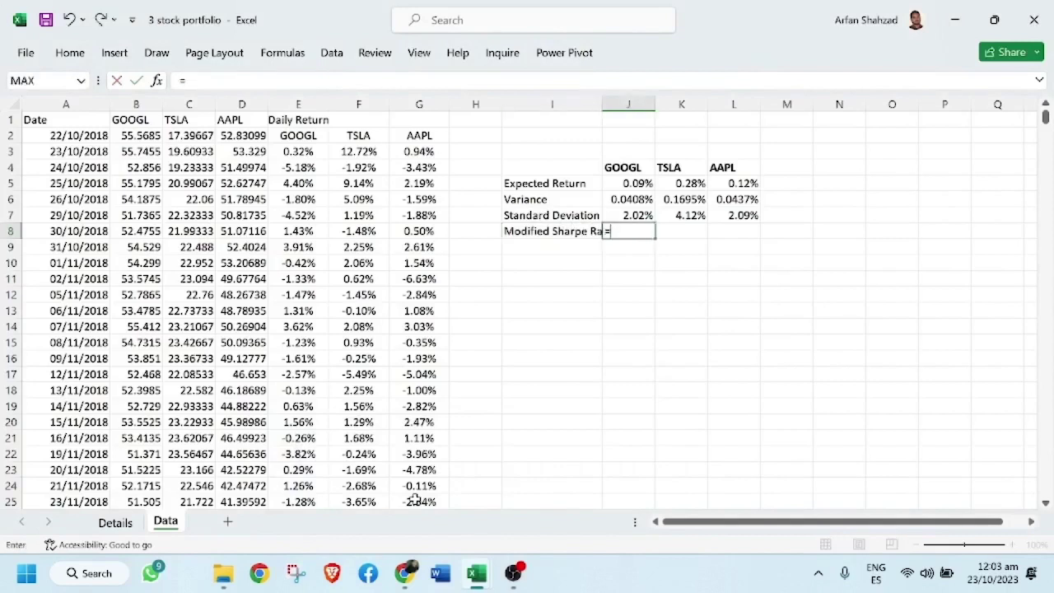
click(623, 182)
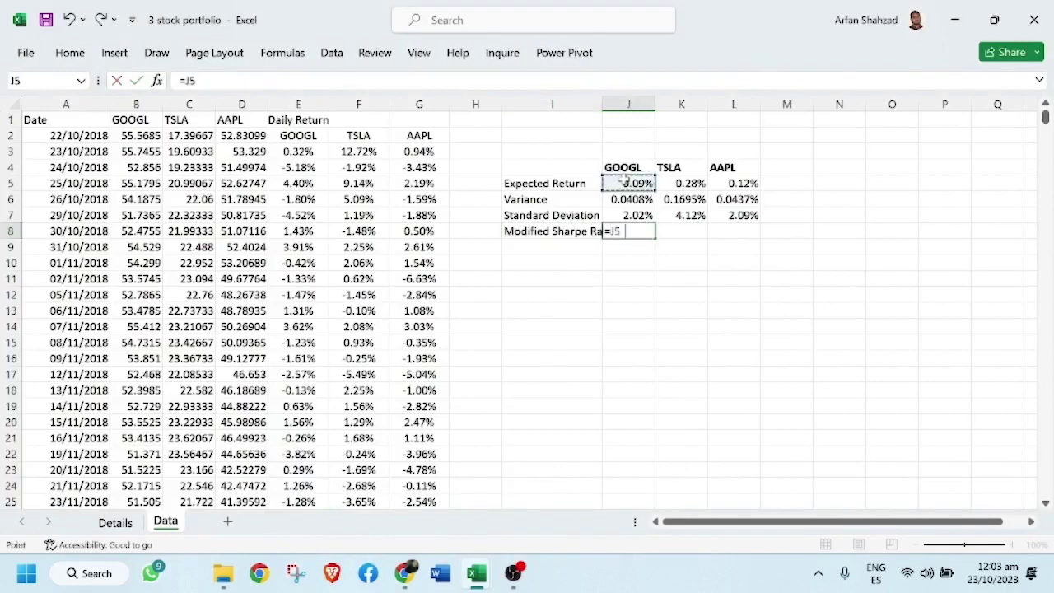
text(/)
click(628, 215)
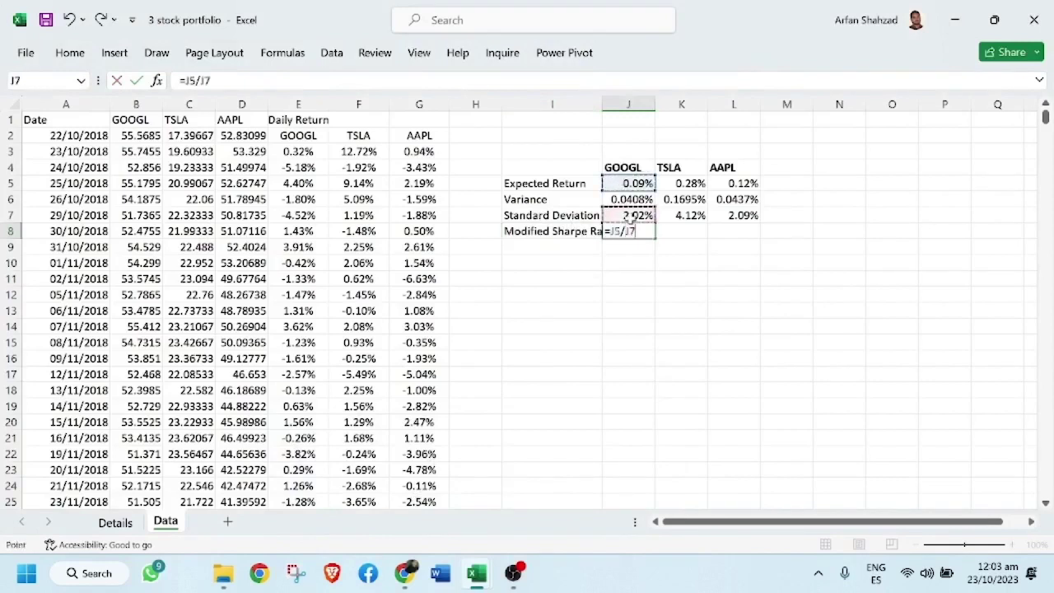
key(Return)
Copy the Sharpe ratio formula from J8 to K8:L8 and format J8:L8 as numbers with two decimal places
click(634, 230)
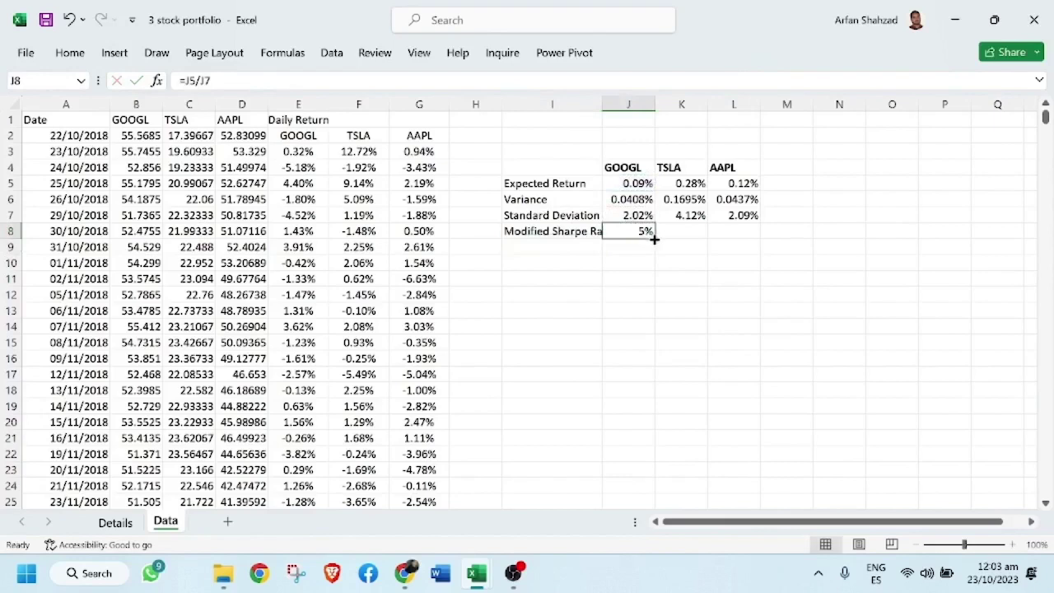
drag(653, 239, 744, 231)
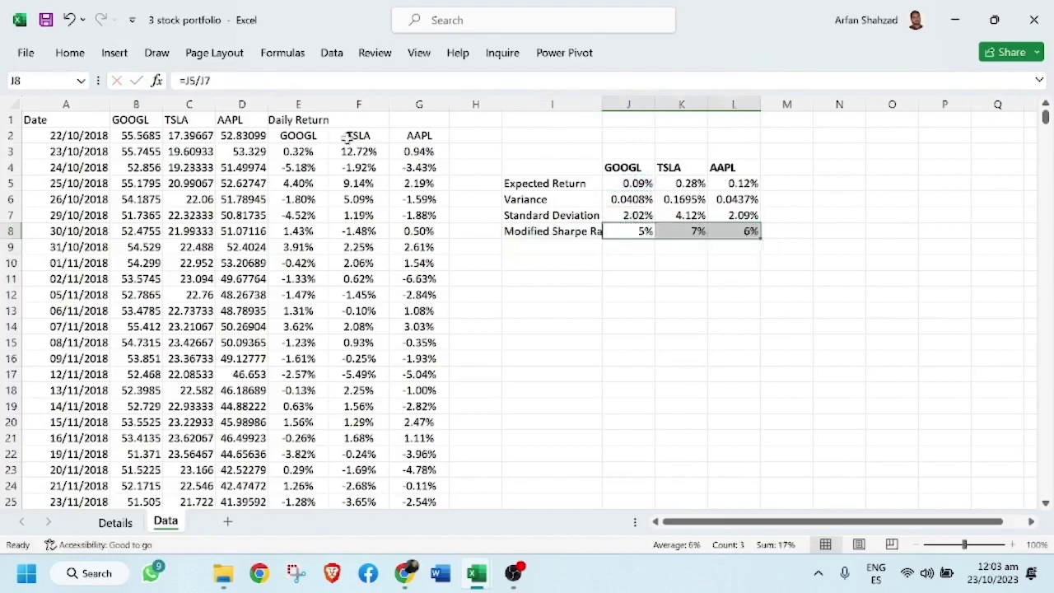
click(56, 54)
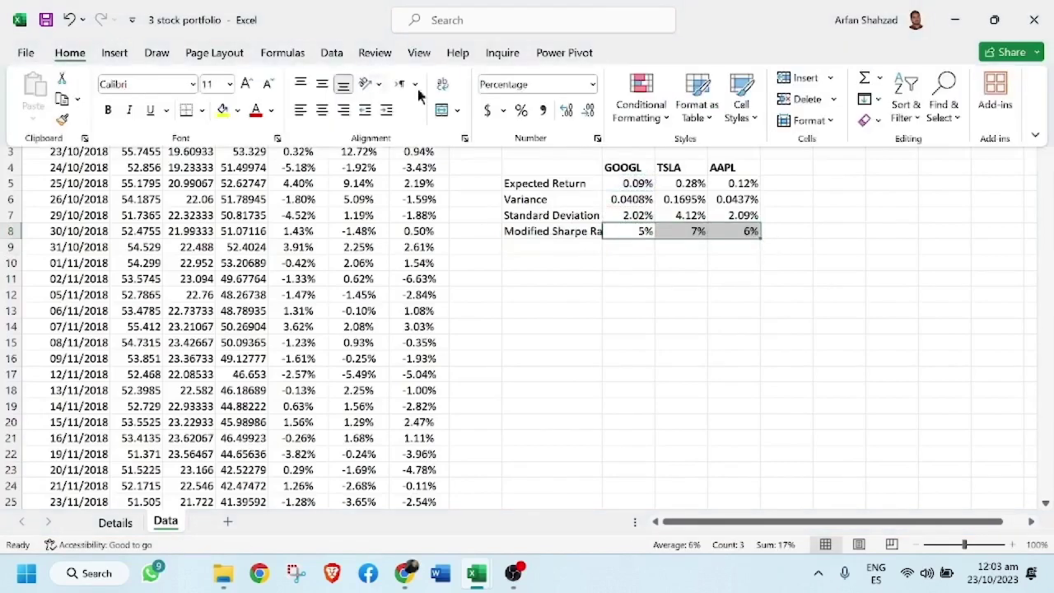
click(594, 84)
click(576, 115)
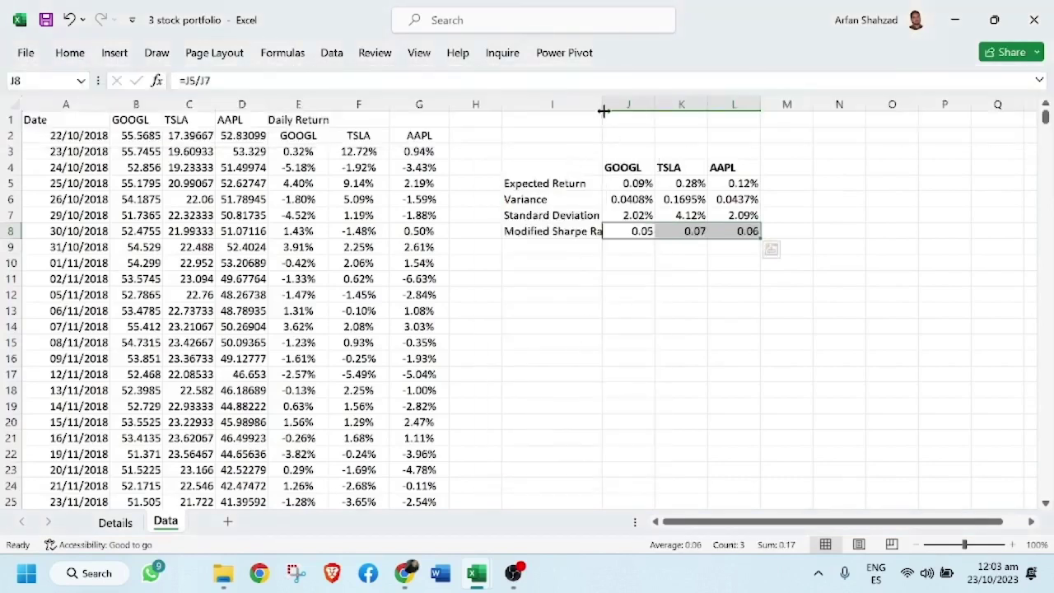
Widen column I to fit the Modified Sharpe Ratio label and enter the heading Variance Covariance Matrix in cell I10
drag(601, 106, 643, 110)
click(625, 340)
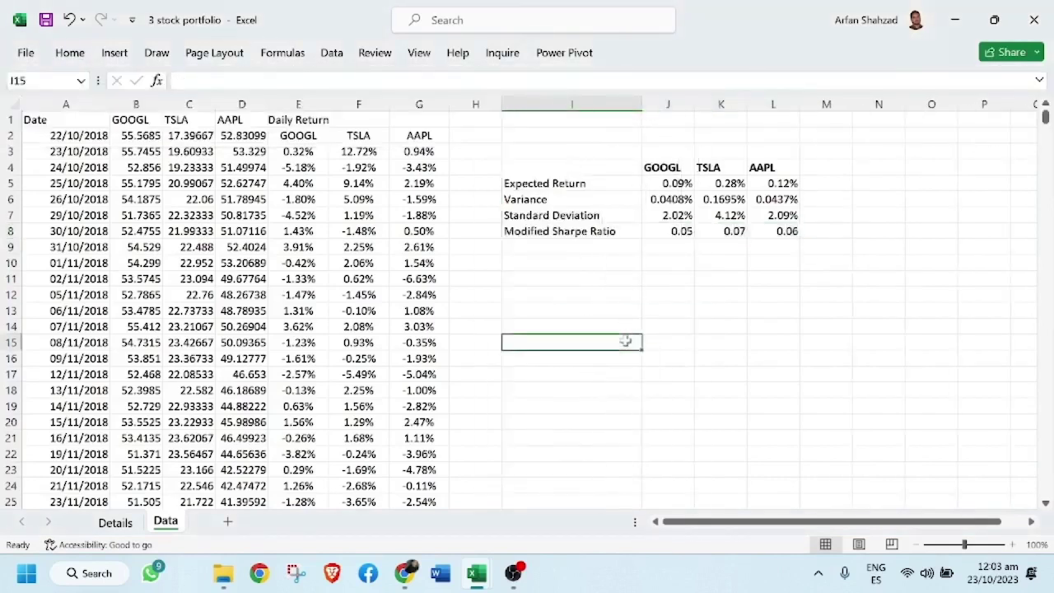
click(554, 264)
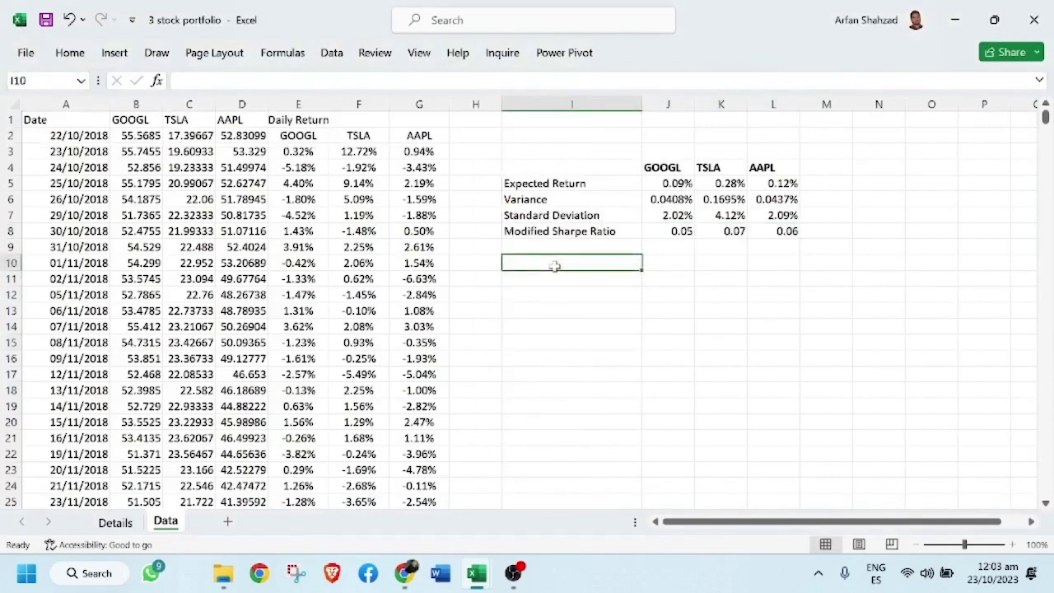
text(Varian)
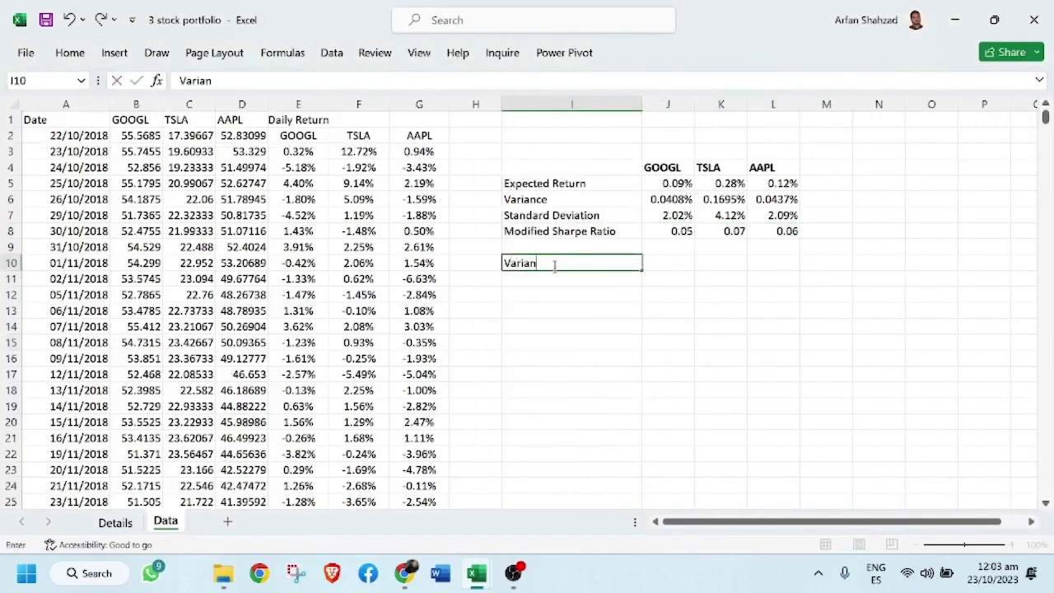
text(ce Covariance Matri)
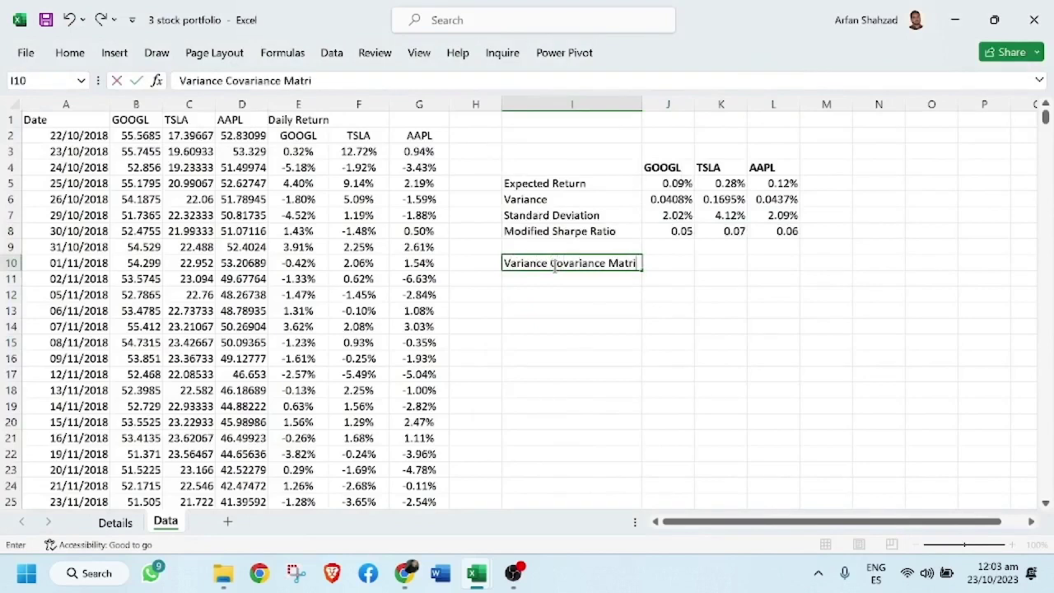
text(x)
key(Return)
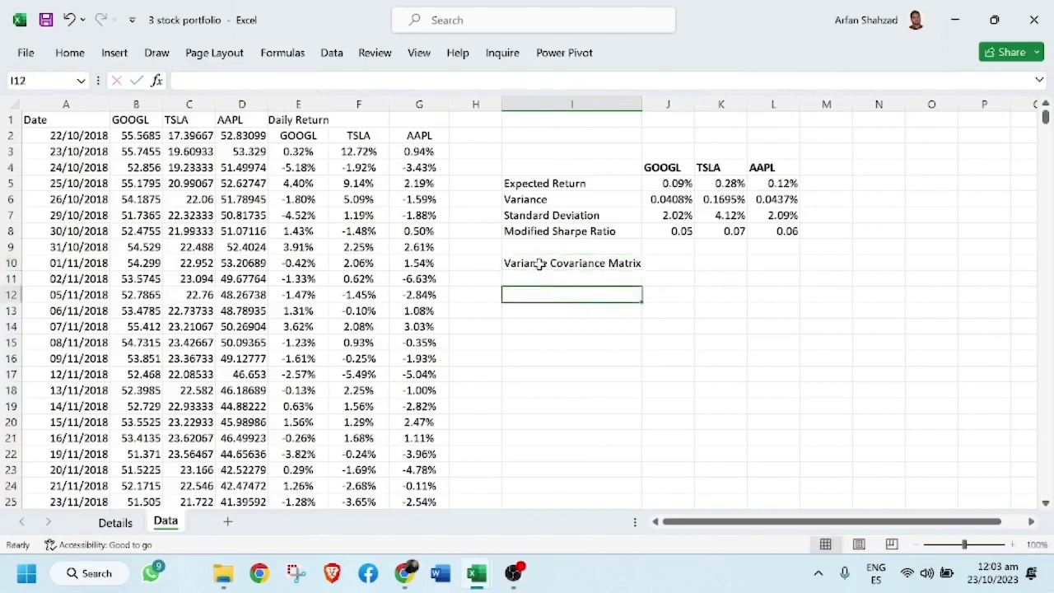
Make the Variance Covariance Matrix heading in I10 and the row labels in I5:I8 bold
click(542, 265)
key(ctrl+b)
drag(531, 180, 546, 234)
key(ctrl+b)
click(558, 279)
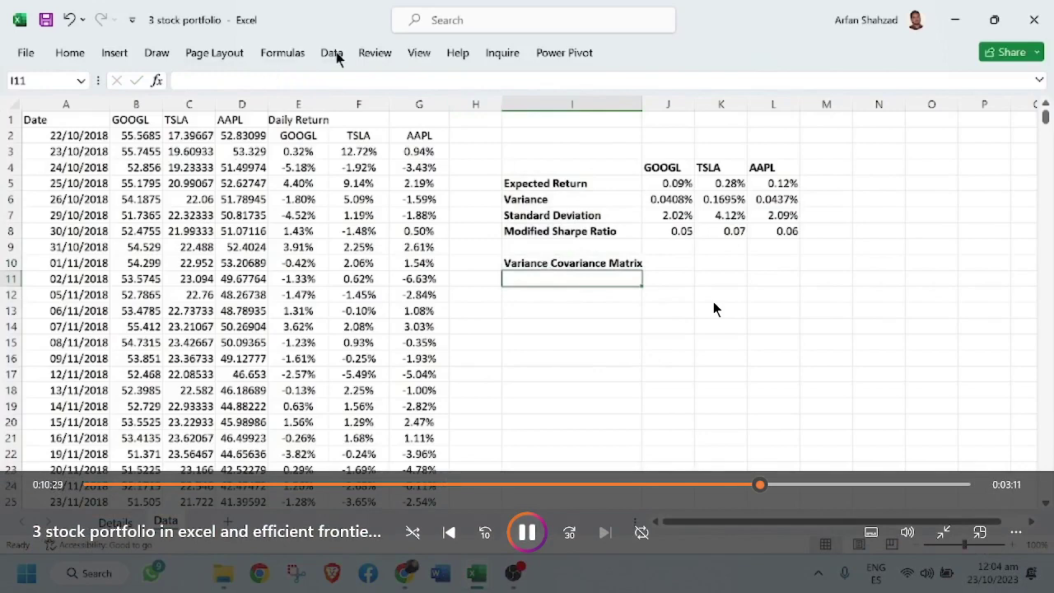
Start the Covariance tool from the Data Analysis tools
click(335, 54)
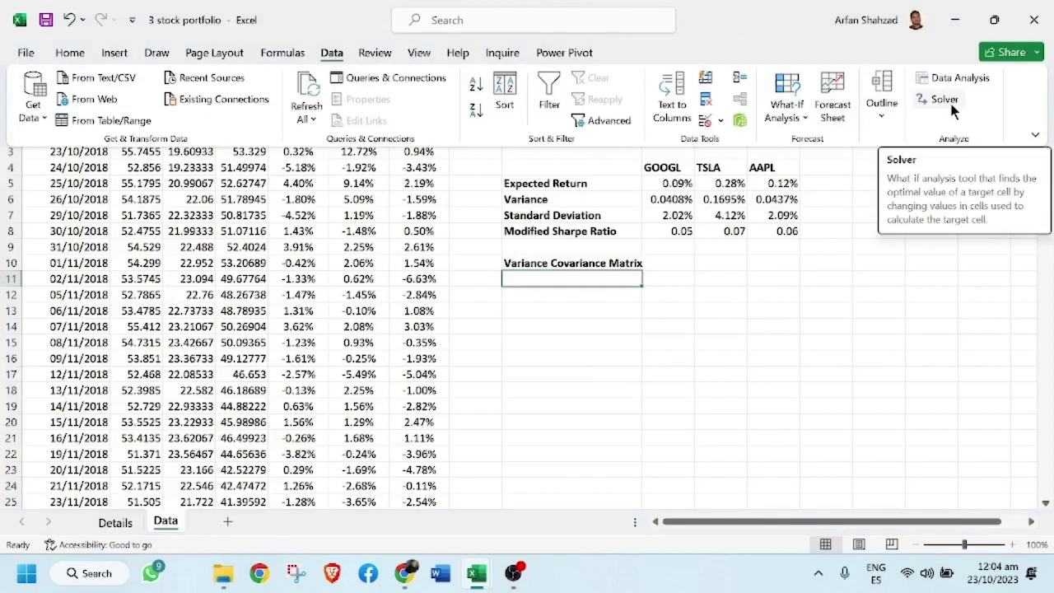
click(953, 77)
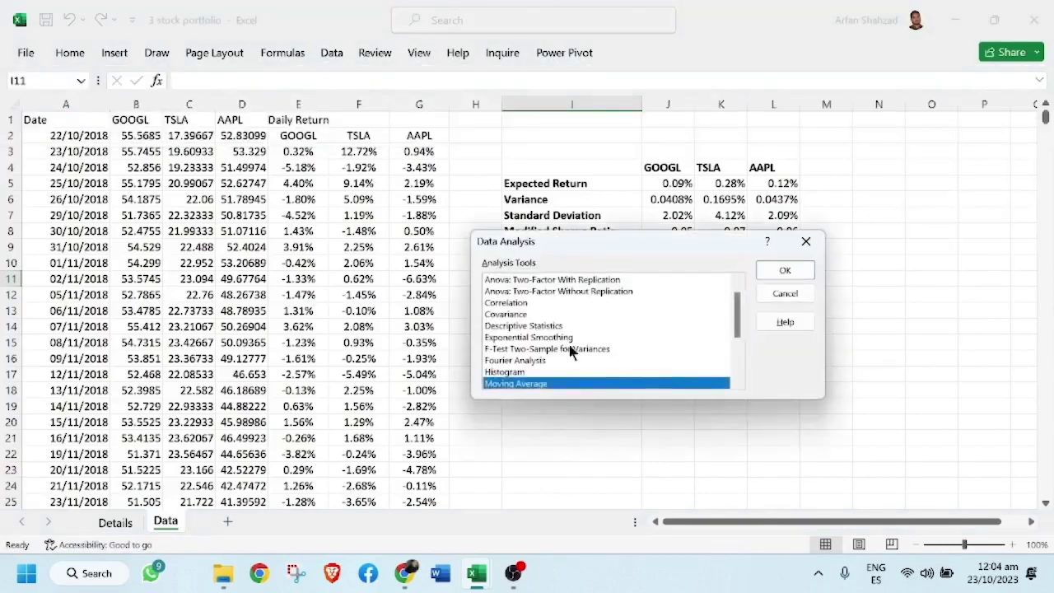
click(513, 314)
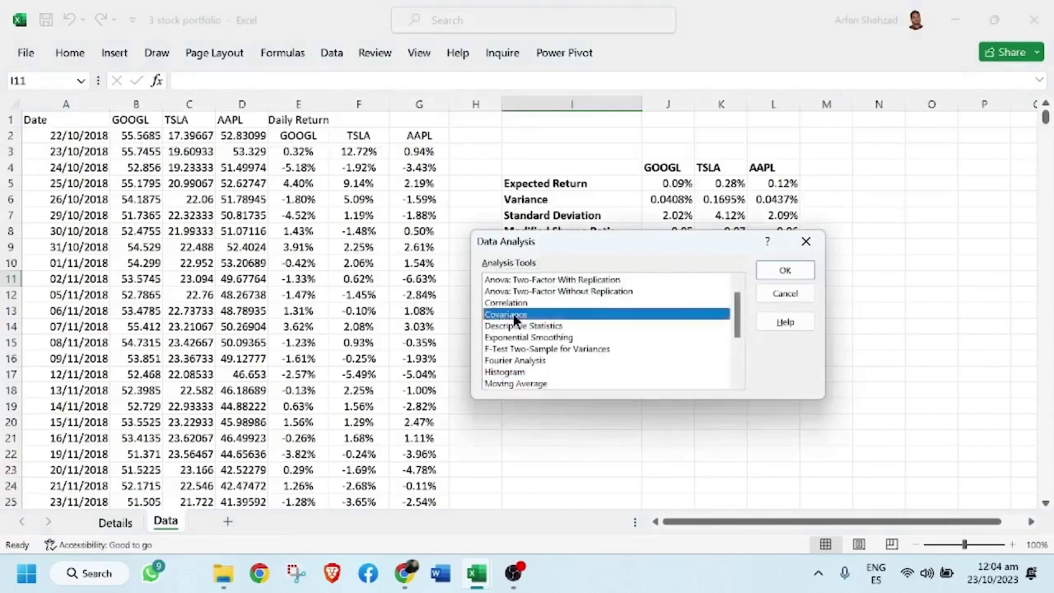
click(773, 274)
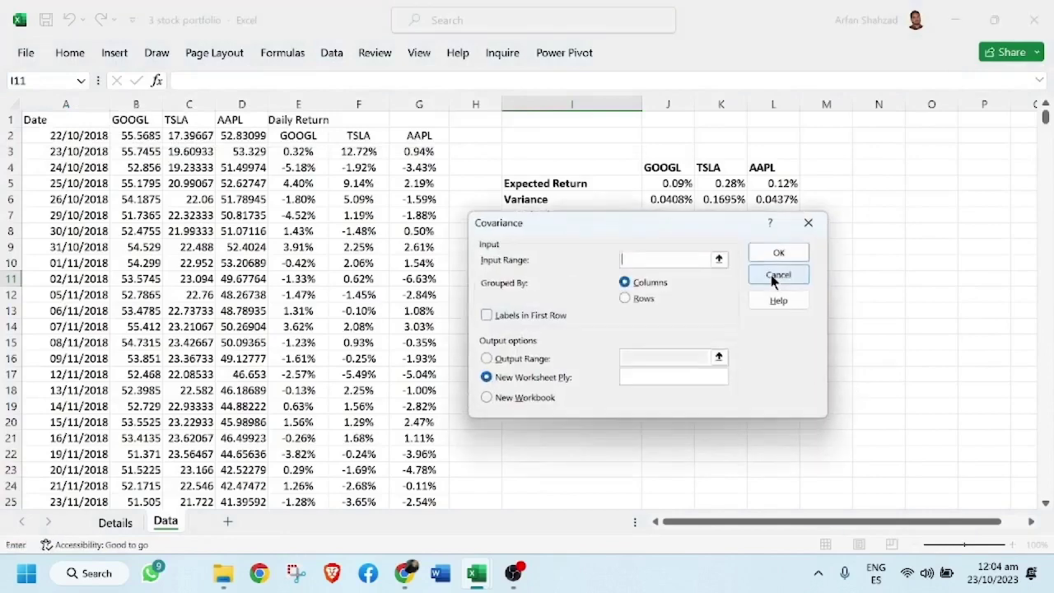
Set the covariance input range to the daily returns in E2:G1259, with labels in the first row
click(719, 260)
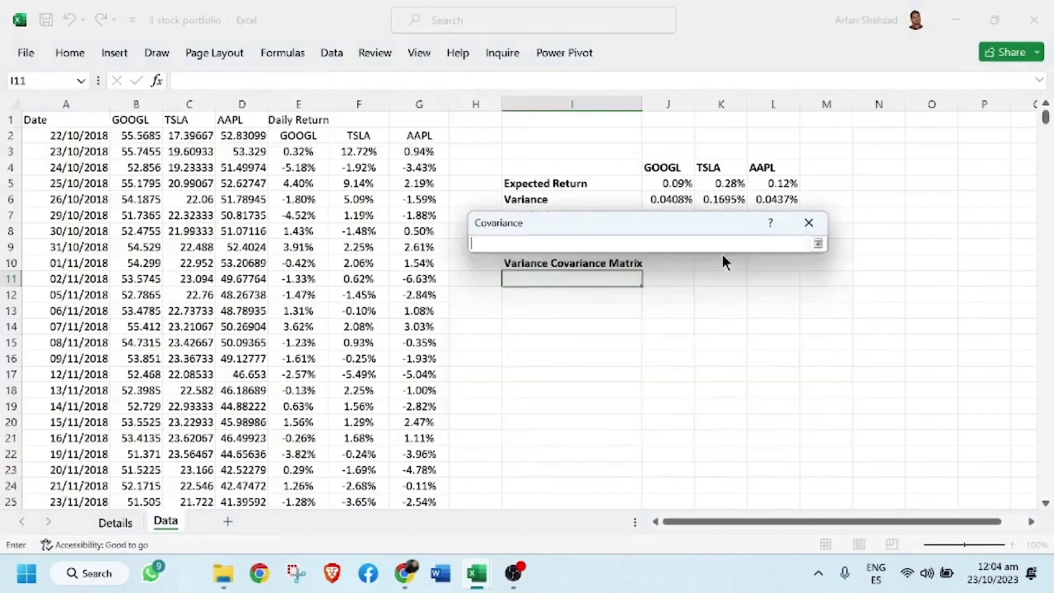
click(294, 149)
click(293, 136)
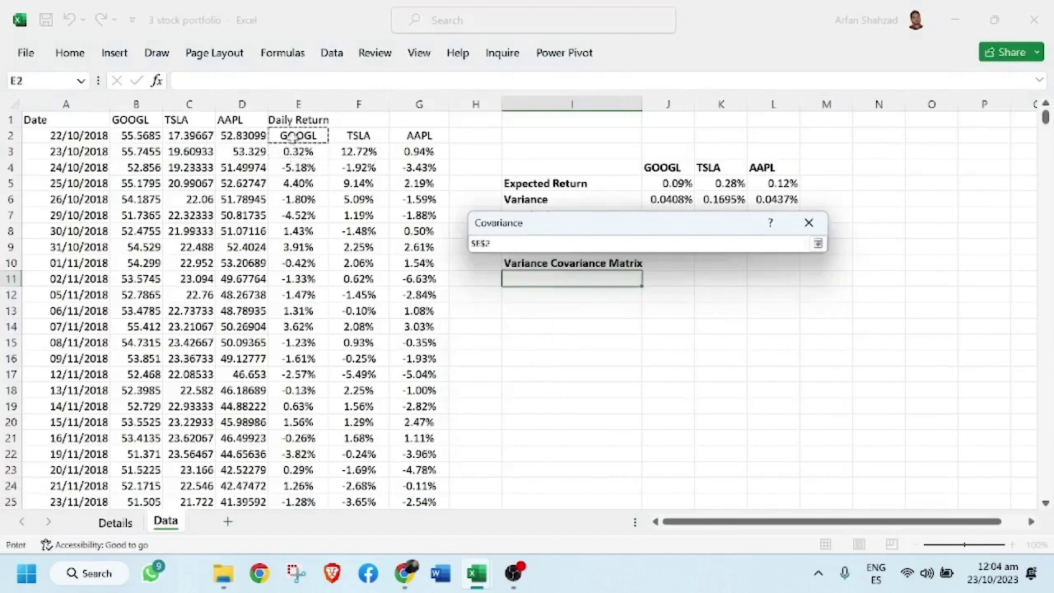
key(ctrl+shift+Right)
key(ctrl+shift+Down)
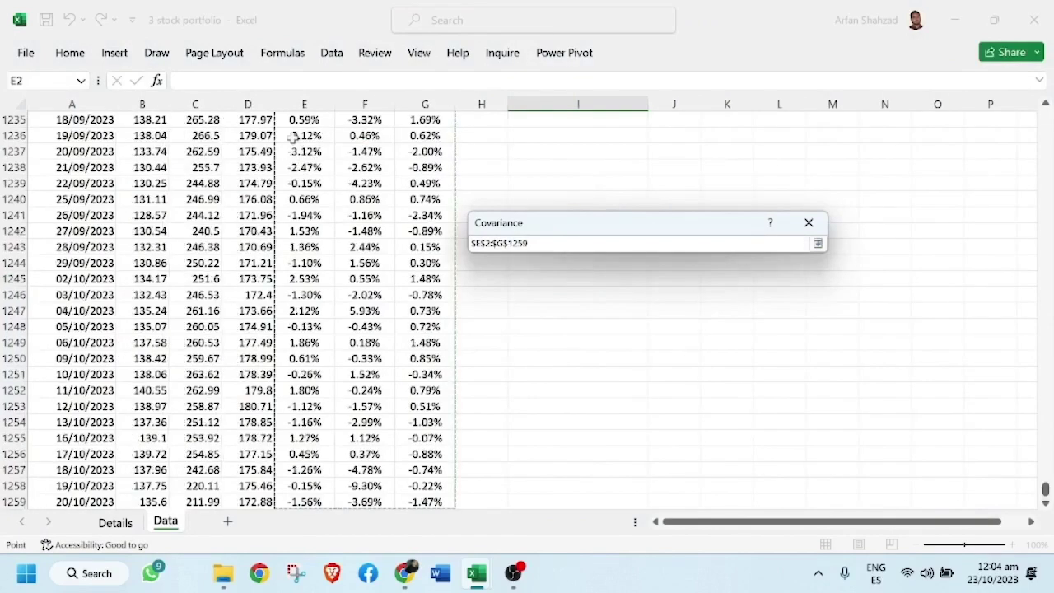
key(Return)
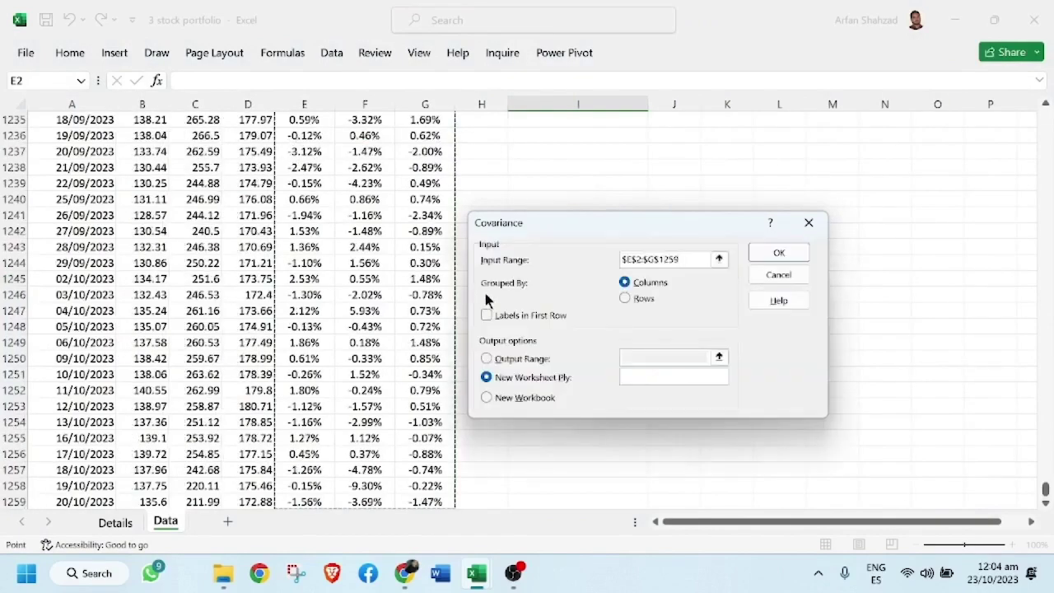
click(486, 315)
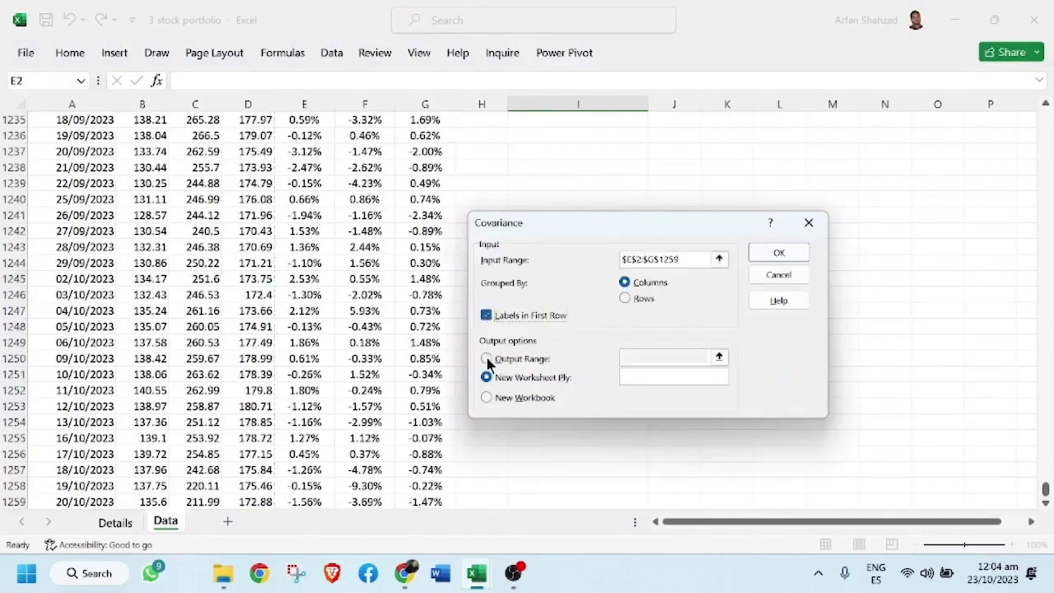
Set the covariance output range to cell I11 and generate the matrix
click(486, 358)
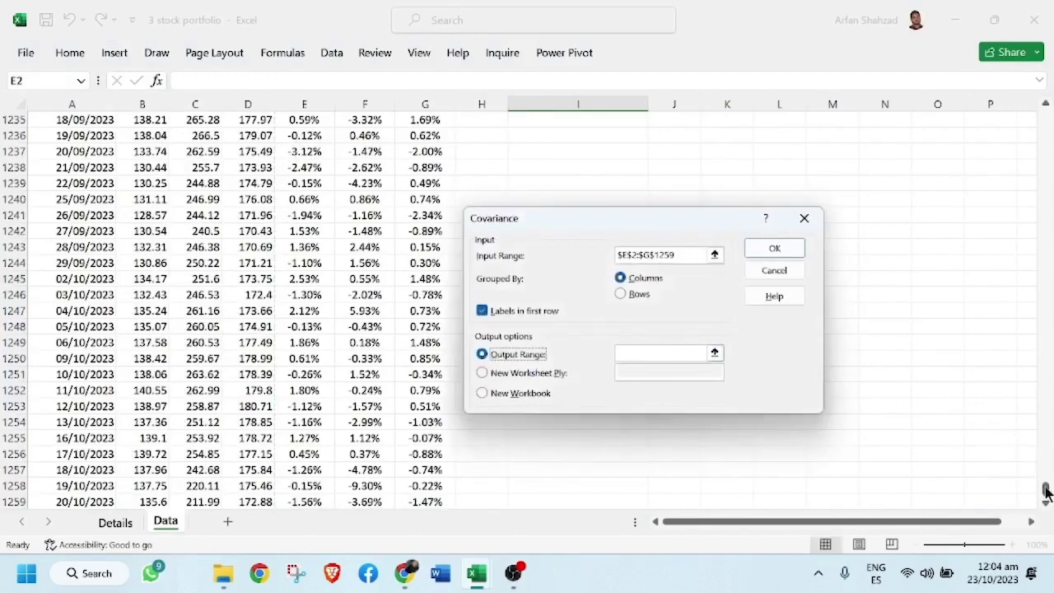
click(714, 352)
drag(1045, 488, 1014, 97)
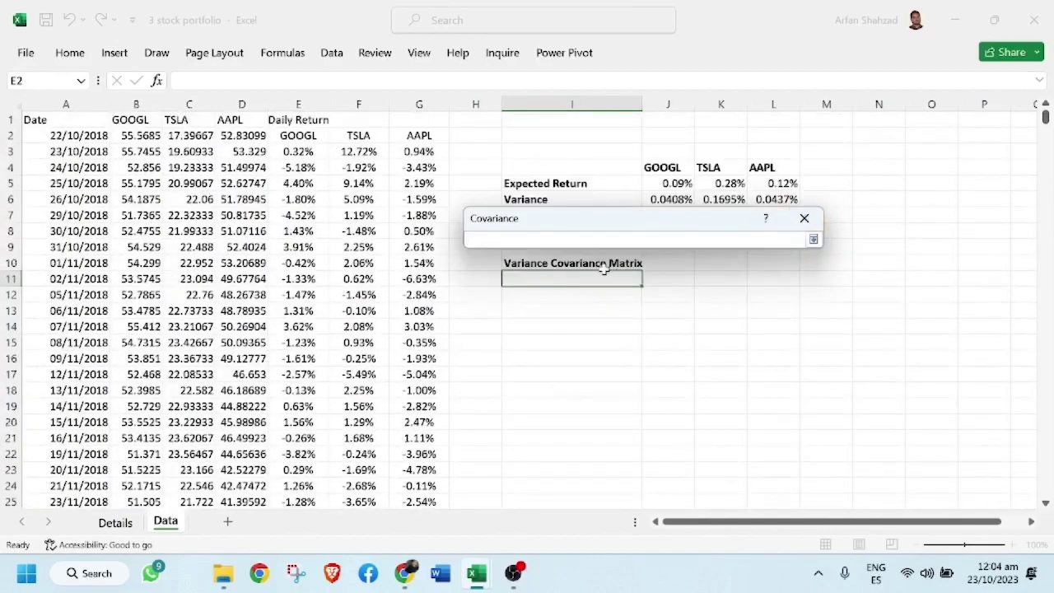
click(546, 282)
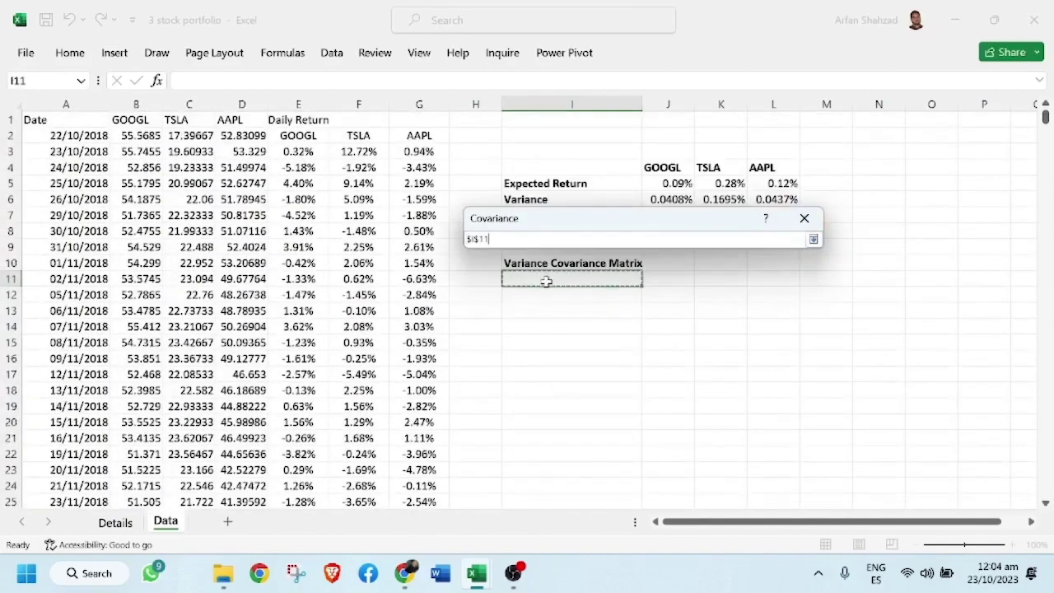
key(Return)
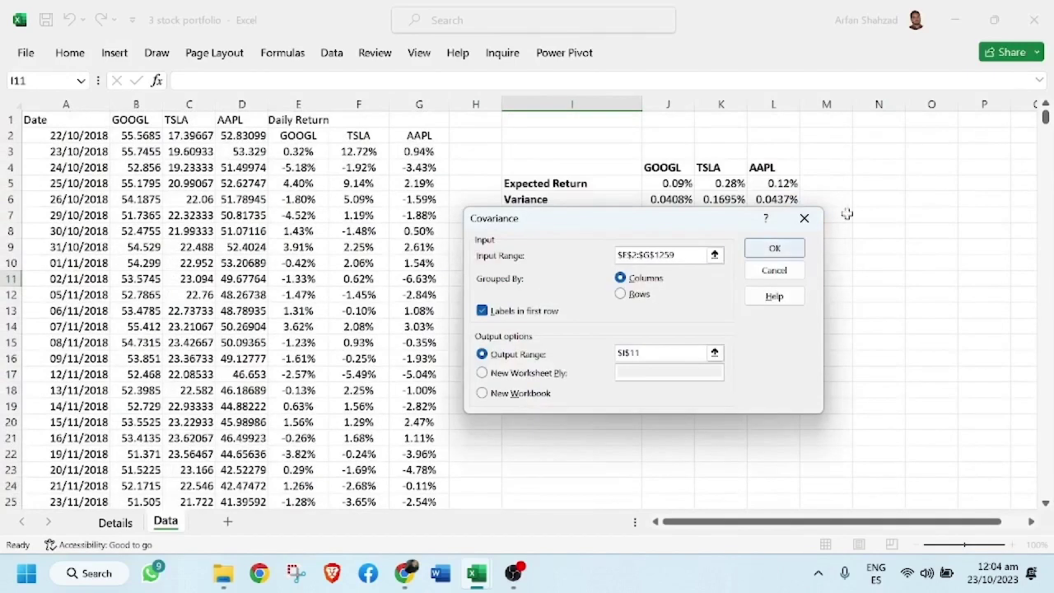
click(791, 250)
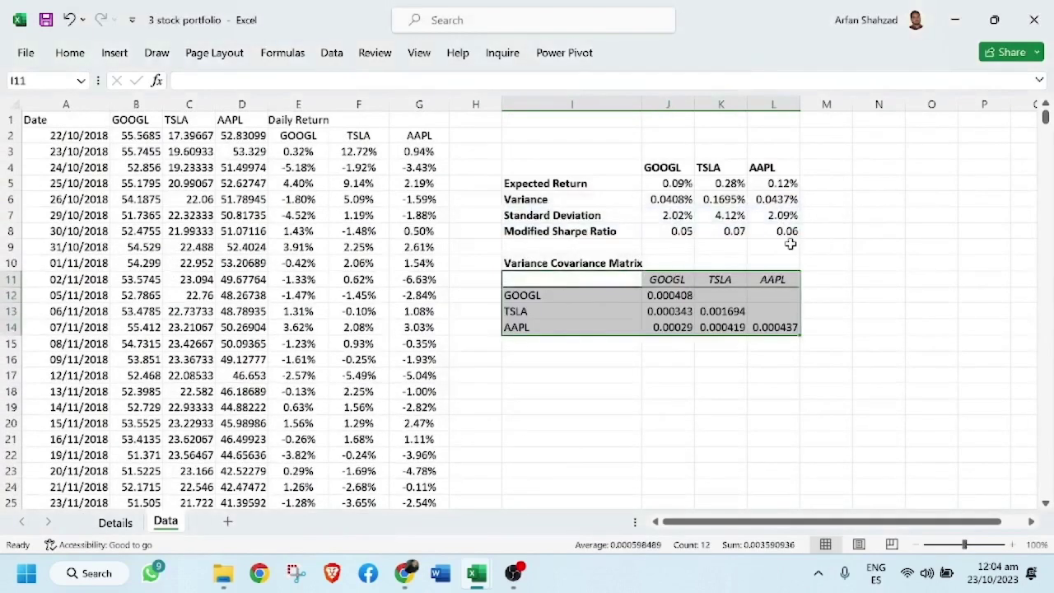
click(807, 412)
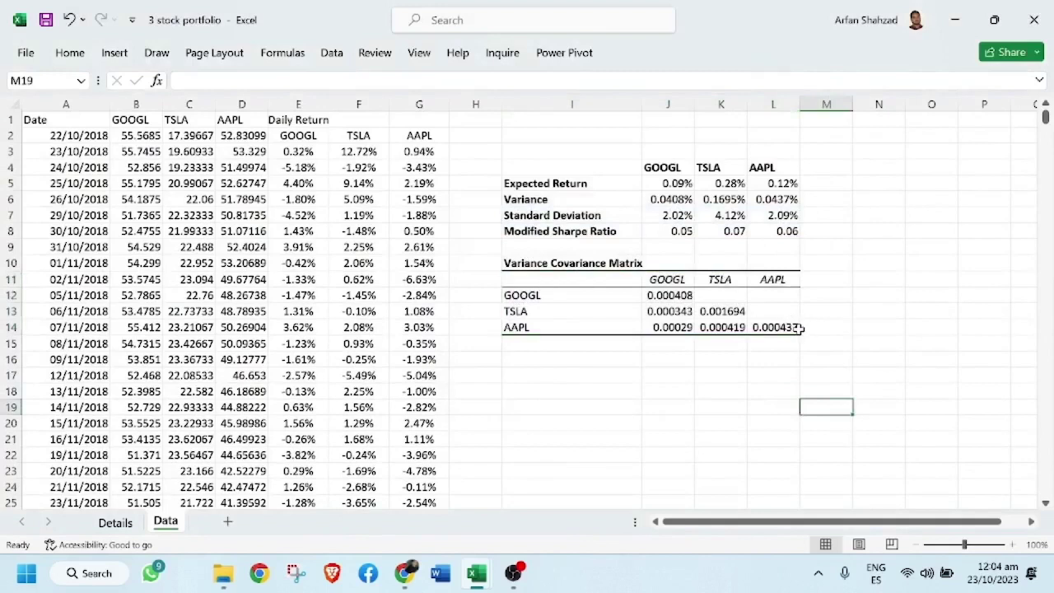
Copy the covariance values in J12:L14 and paste them transposed starting at J17
drag(671, 295, 765, 323)
key(ctrl+c)
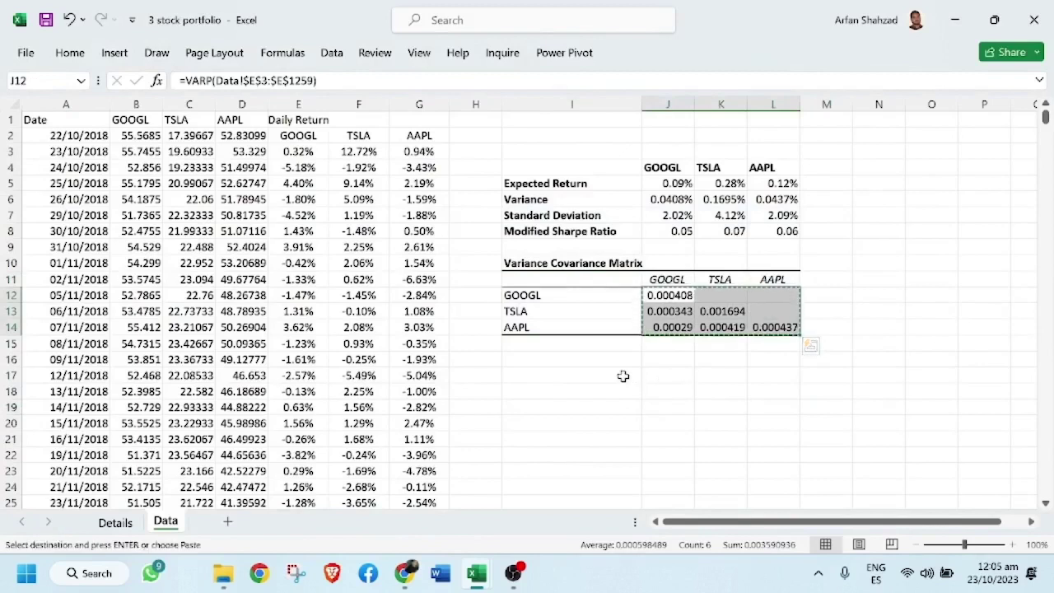
click(656, 375)
right_click(657, 377)
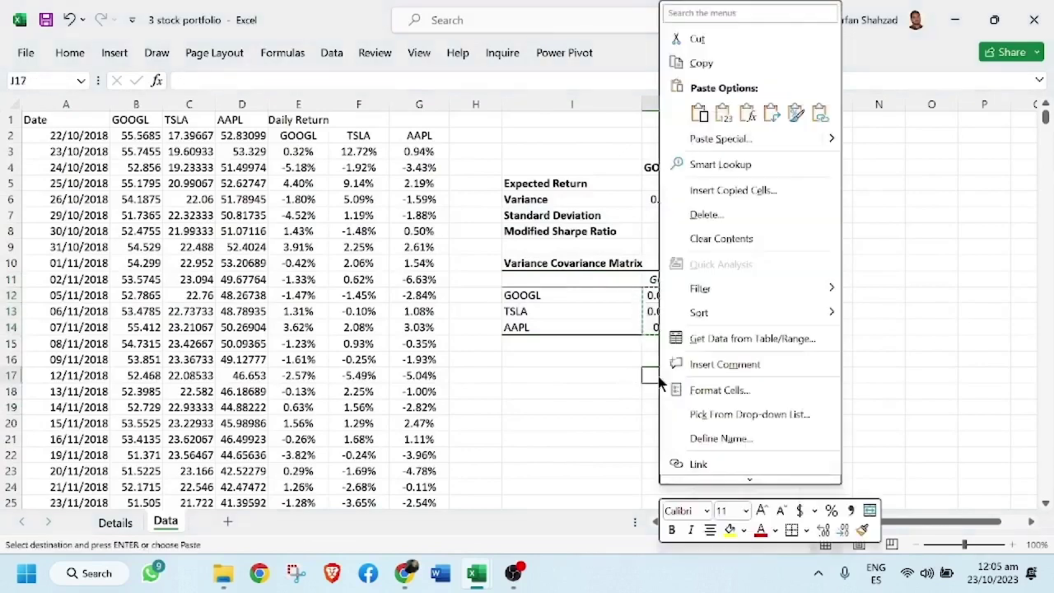
click(721, 139)
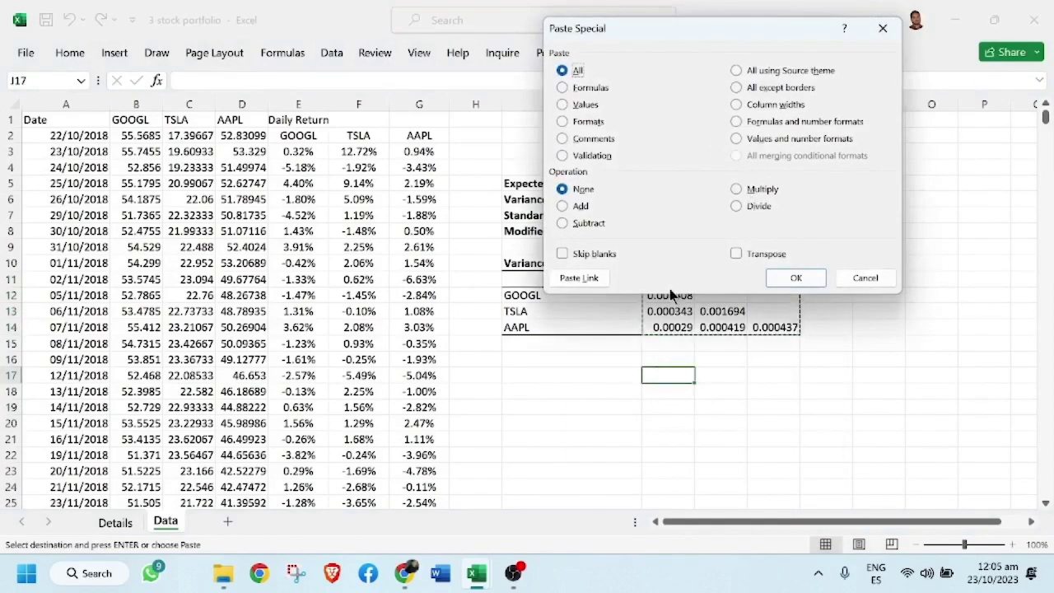
click(736, 253)
click(797, 278)
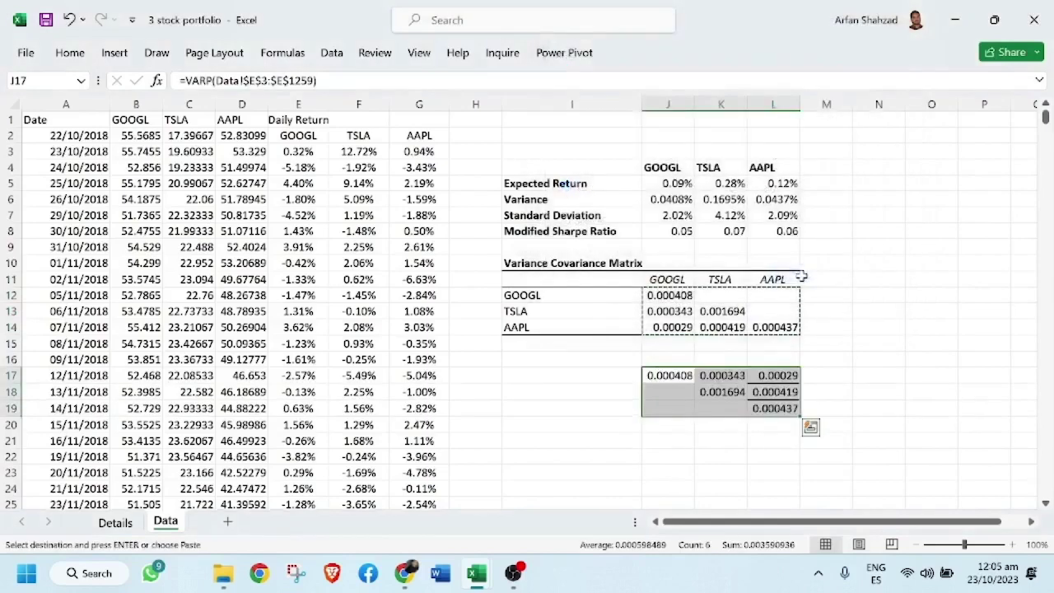
click(766, 452)
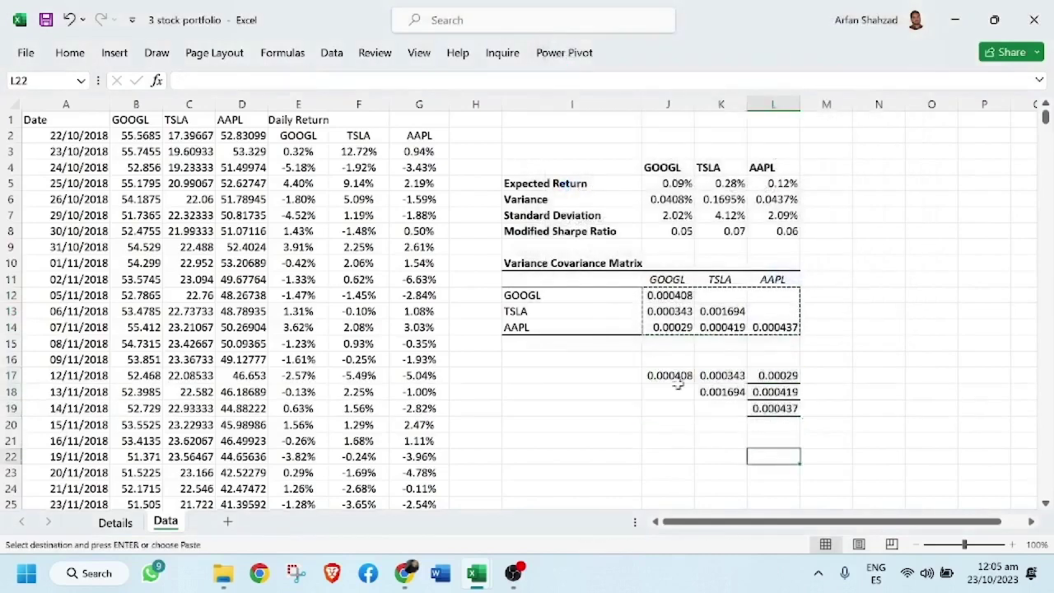
drag(668, 375, 764, 407)
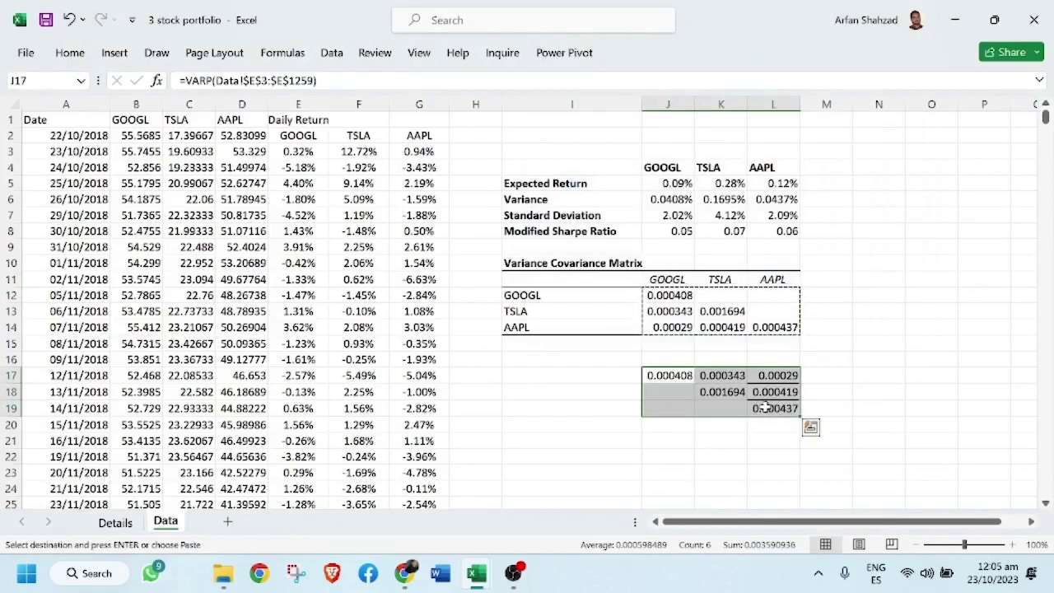
key(ctrl+q)
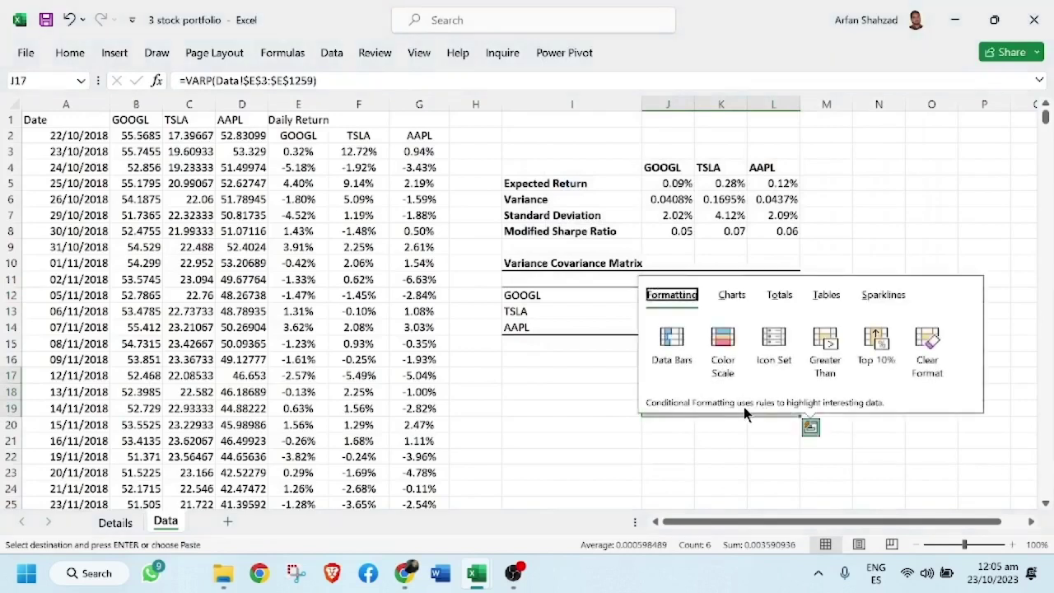
key(Escape)
click(671, 368)
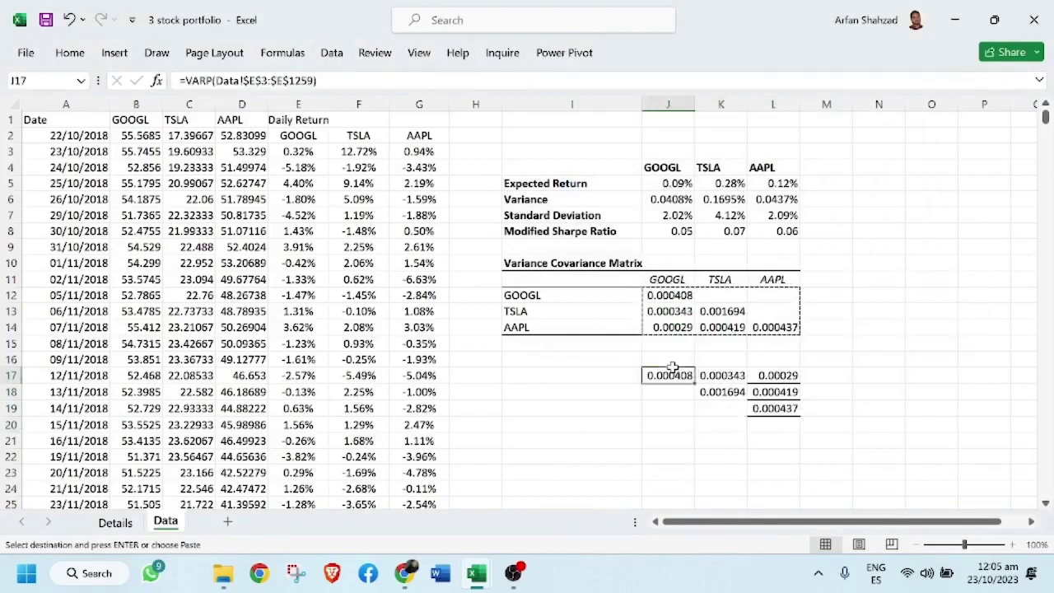
Copy the transposed block J17:L19 and paste it onto J12 with blanks skipped to fill the matrix's upper half
drag(672, 368, 763, 407)
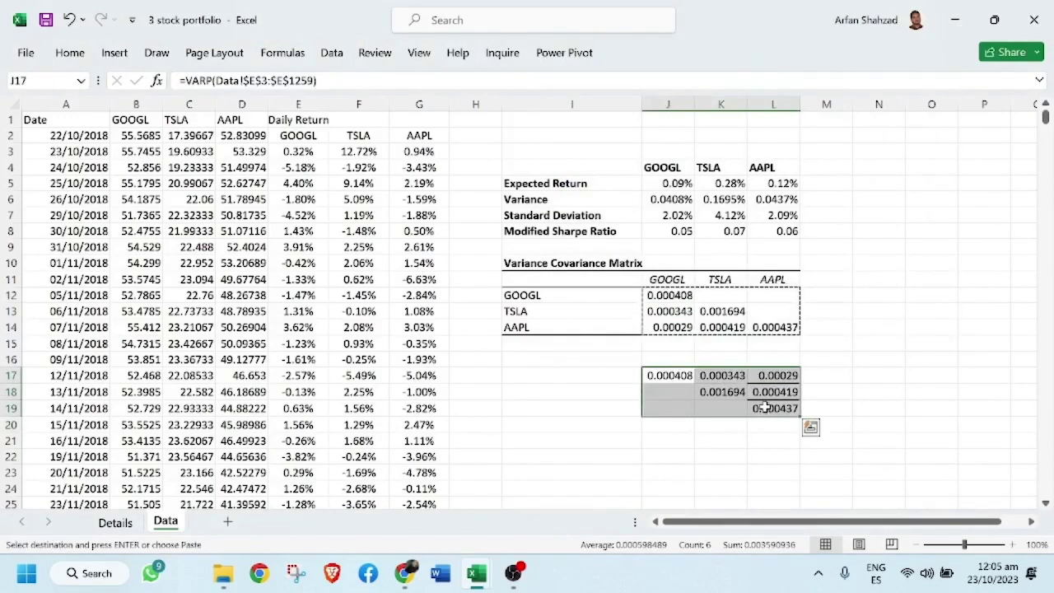
right_click(765, 403)
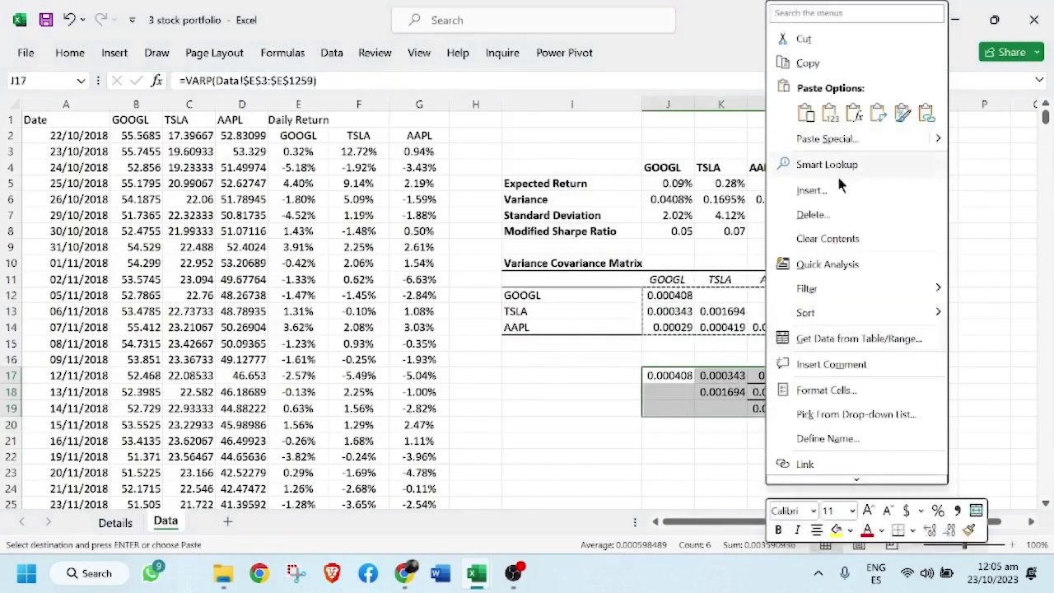
click(811, 63)
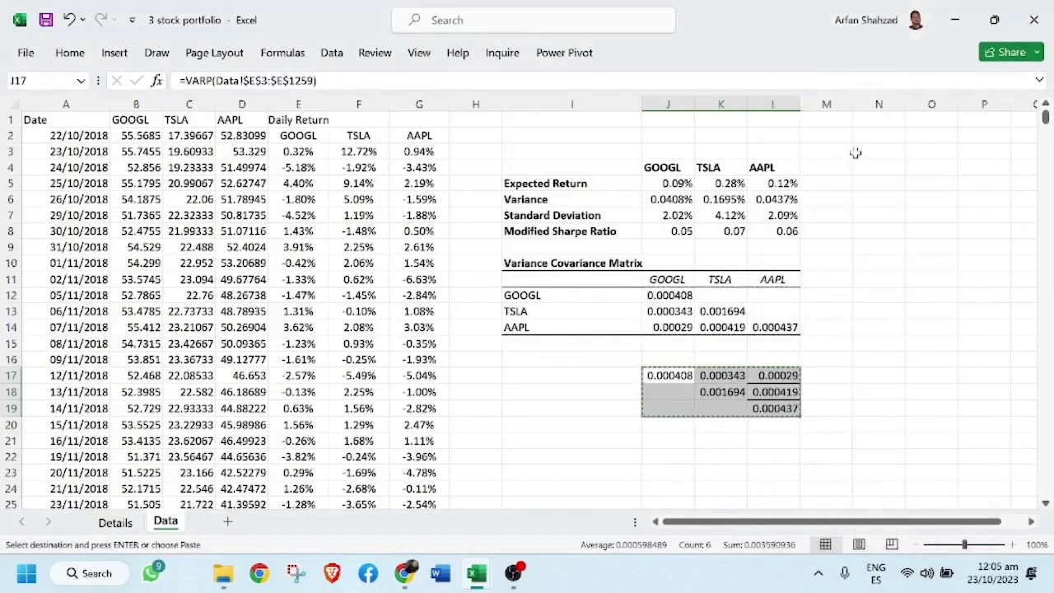
click(662, 298)
right_click(663, 298)
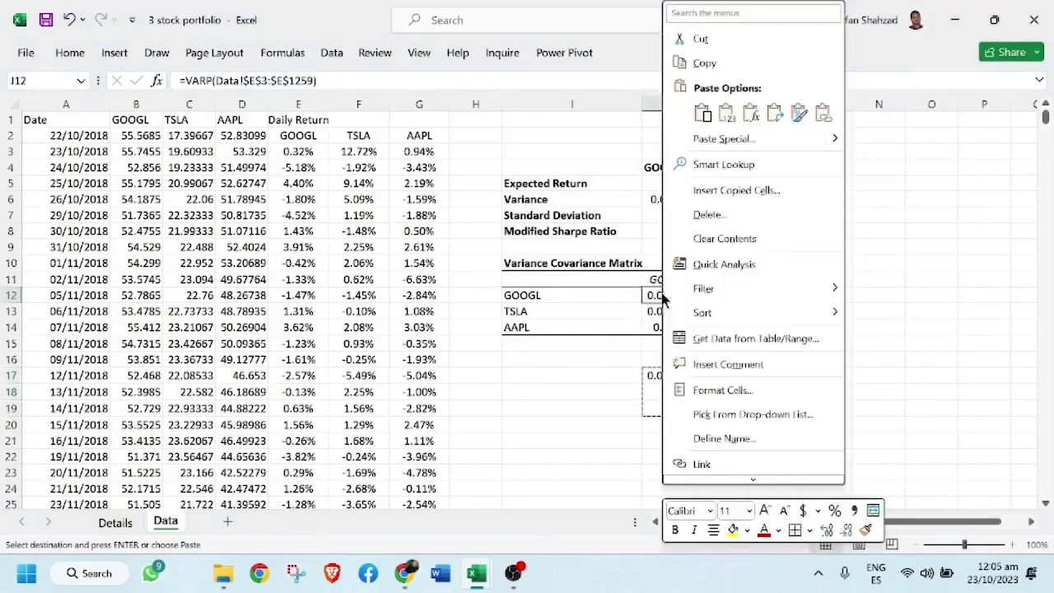
click(735, 146)
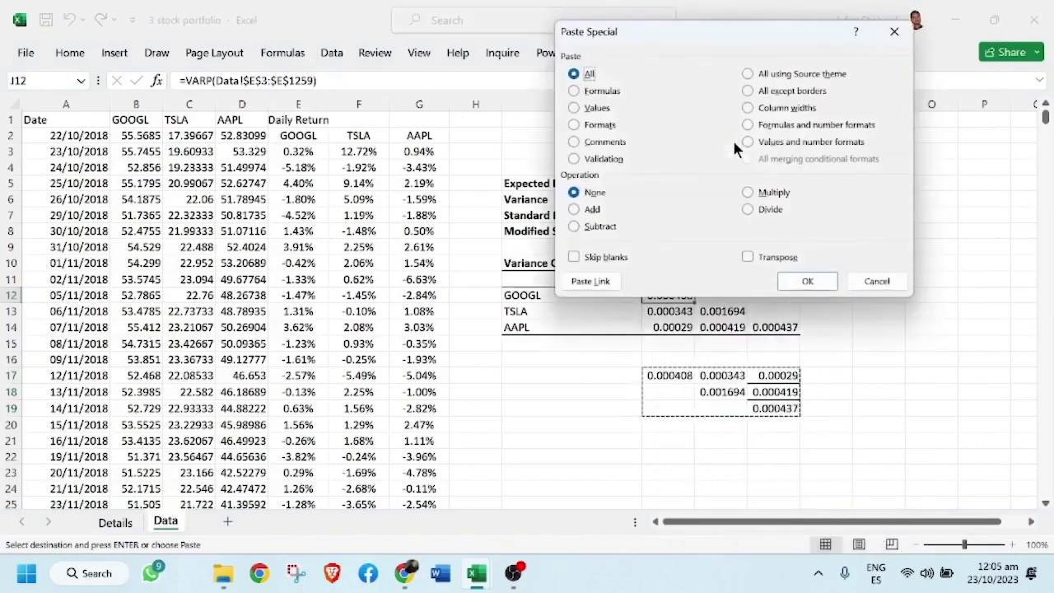
click(574, 256)
click(805, 280)
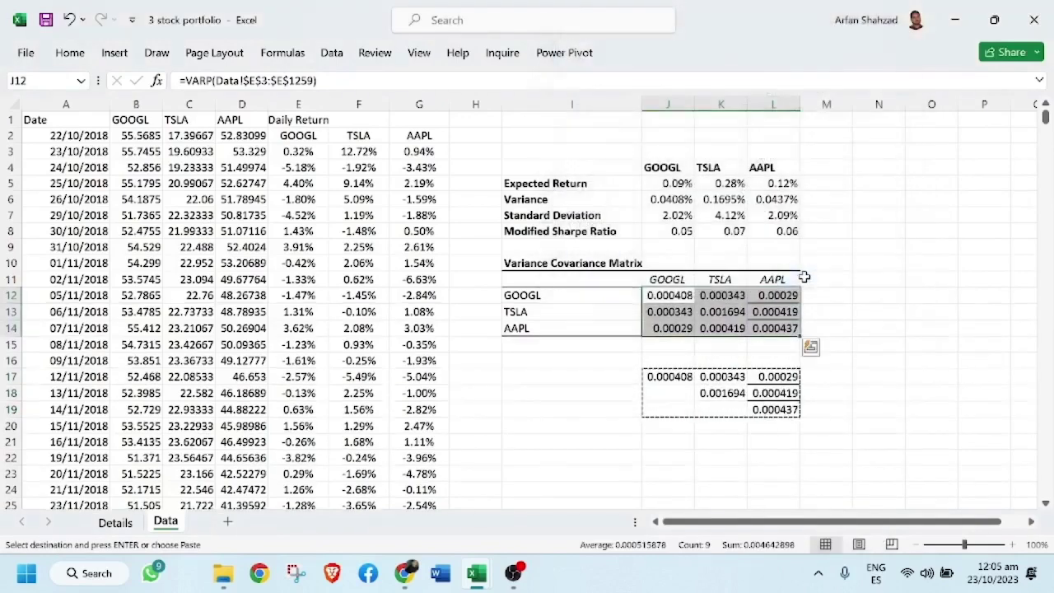
Delete the transposed helper values in J17:L19 and clear the borders left in those cells
click(699, 437)
drag(695, 372, 774, 418)
key(Delete)
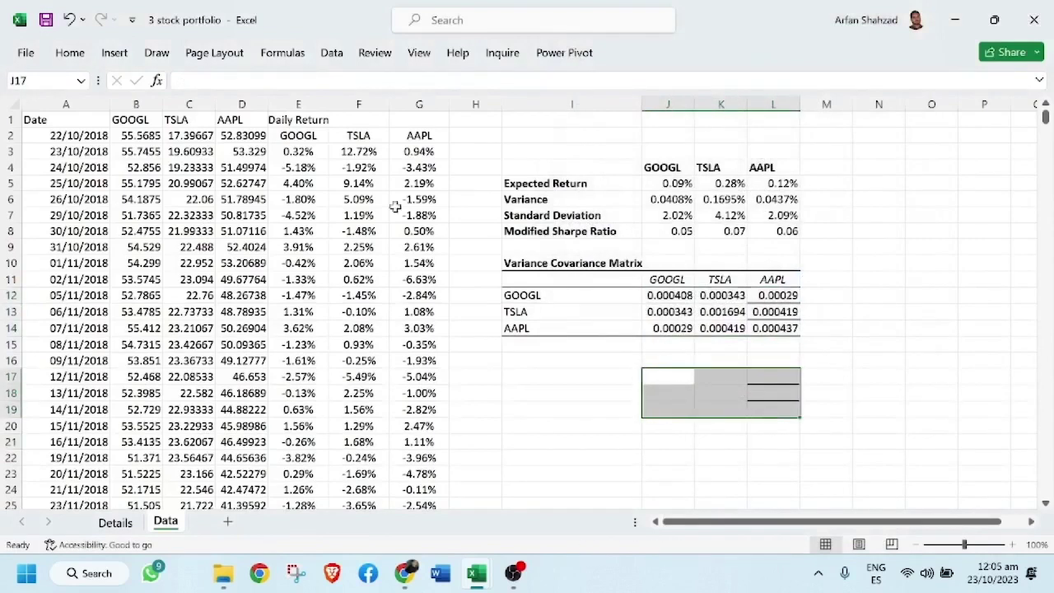
click(75, 49)
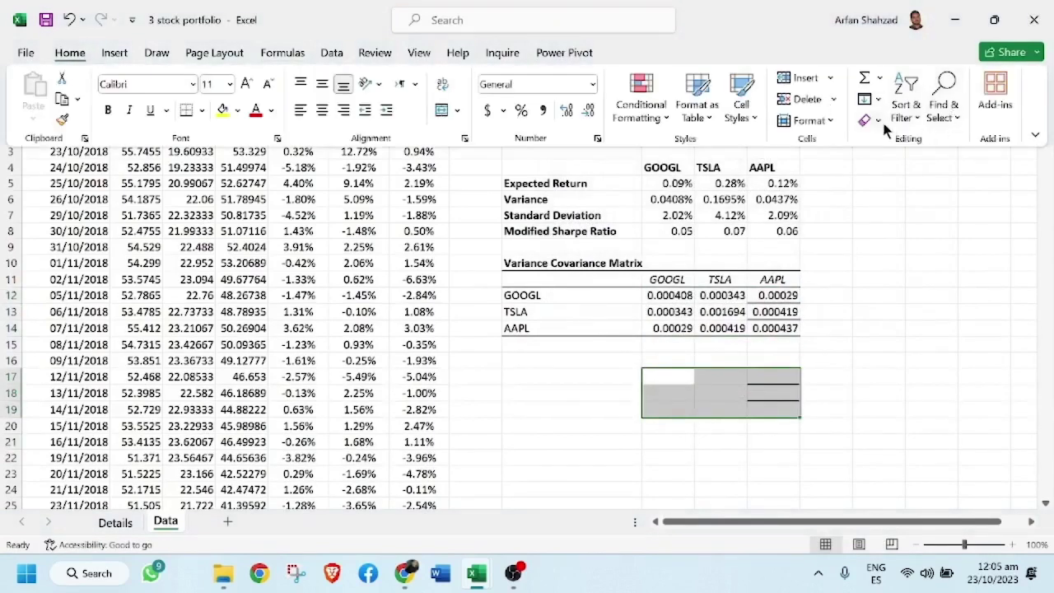
click(882, 120)
click(888, 143)
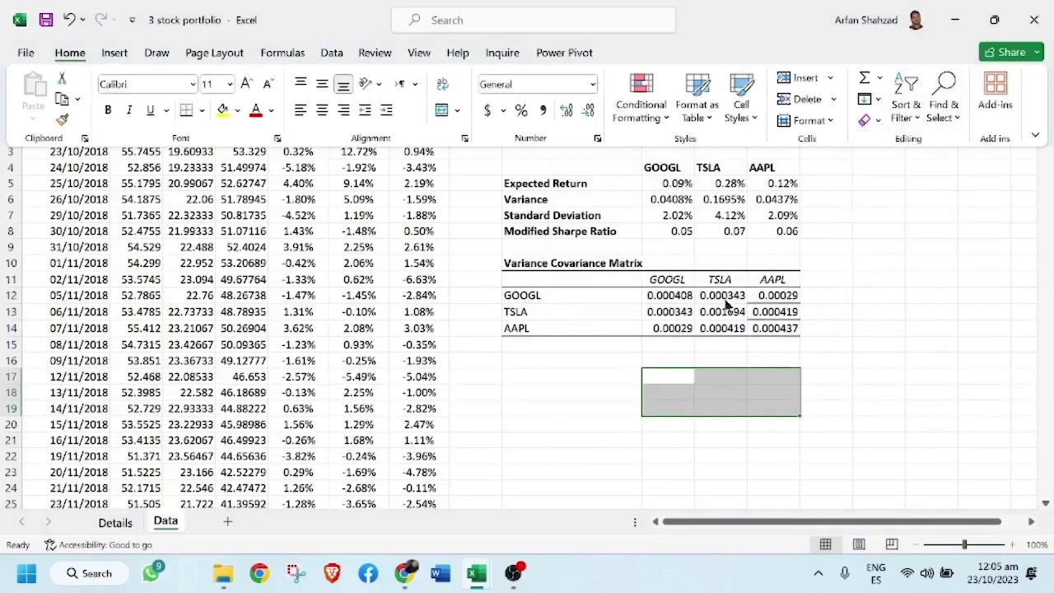
Clear the formatting of the covariance matrix values in J12:L14
drag(663, 292, 773, 328)
click(71, 52)
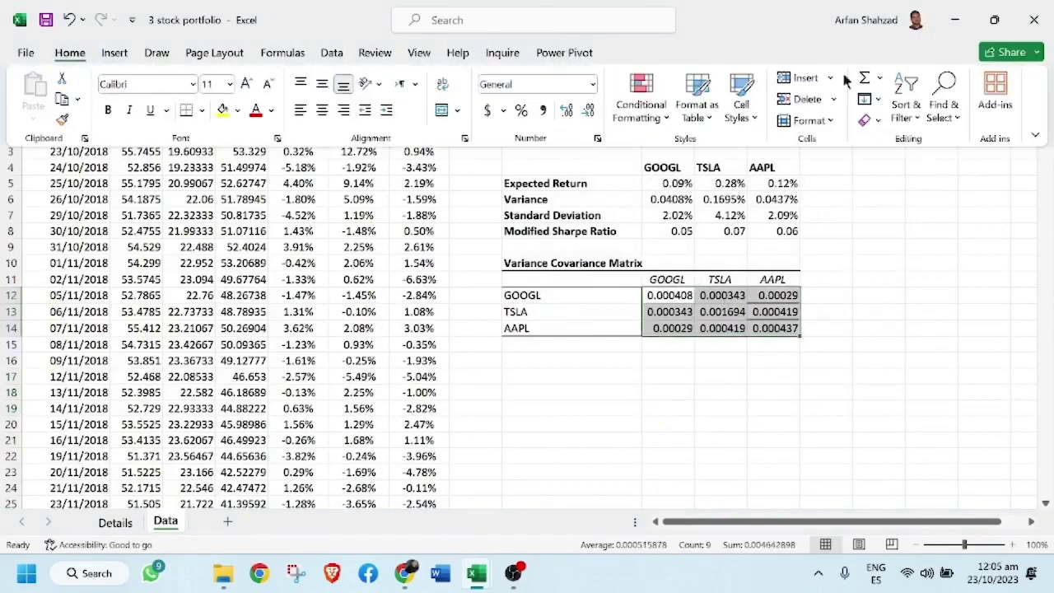
click(876, 121)
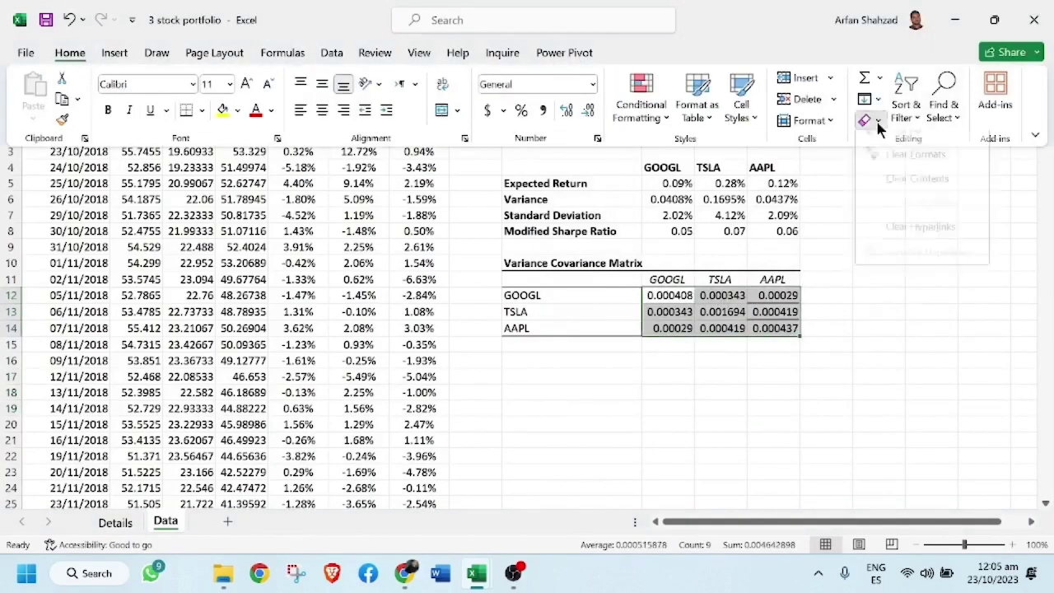
click(892, 163)
click(859, 344)
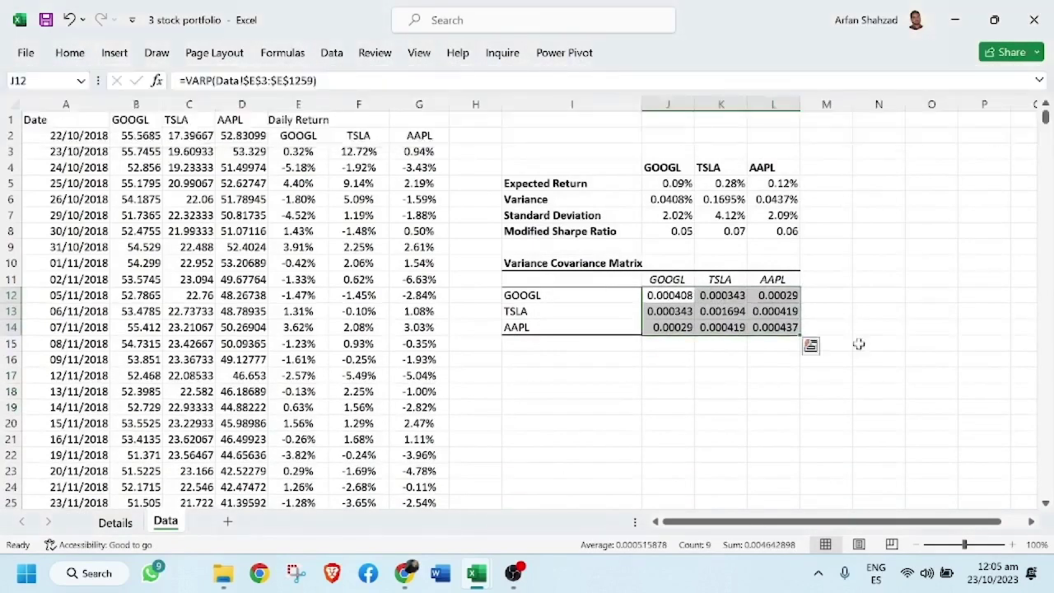
click(707, 376)
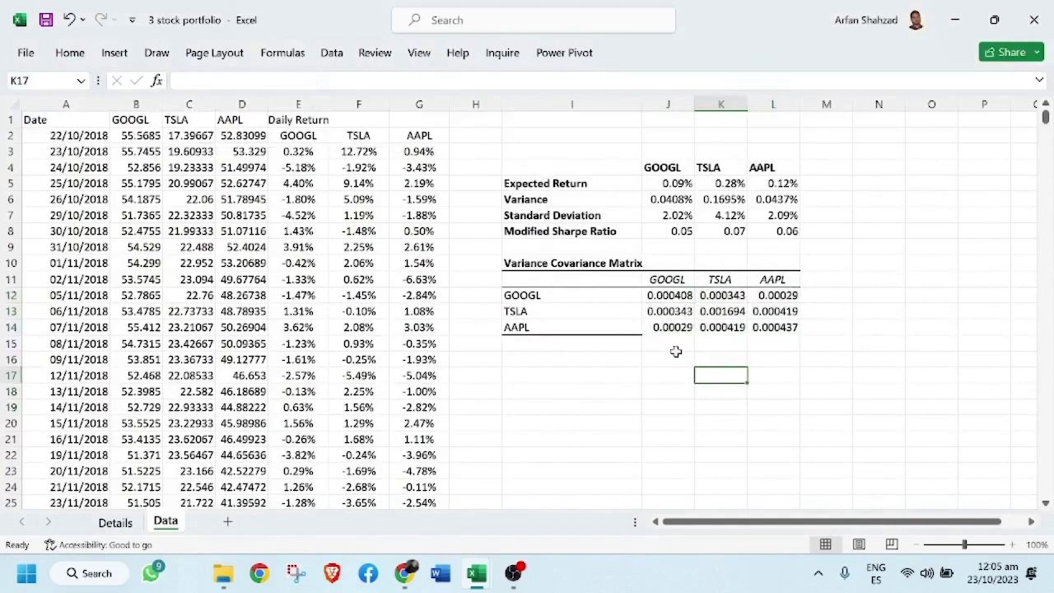
Enter the label Portfolio Return in cell I16
click(584, 363)
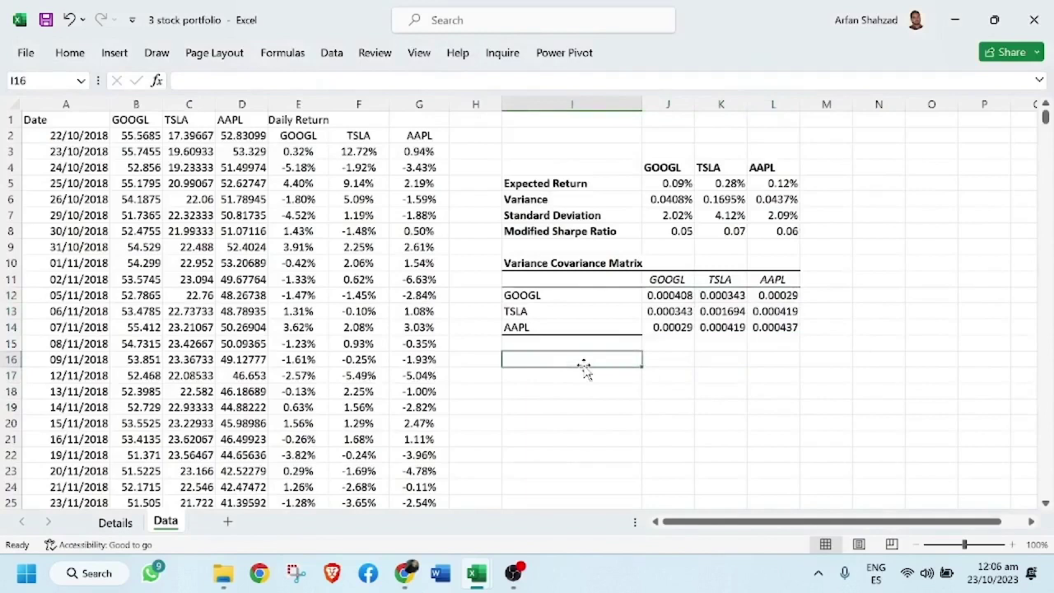
text(Po)
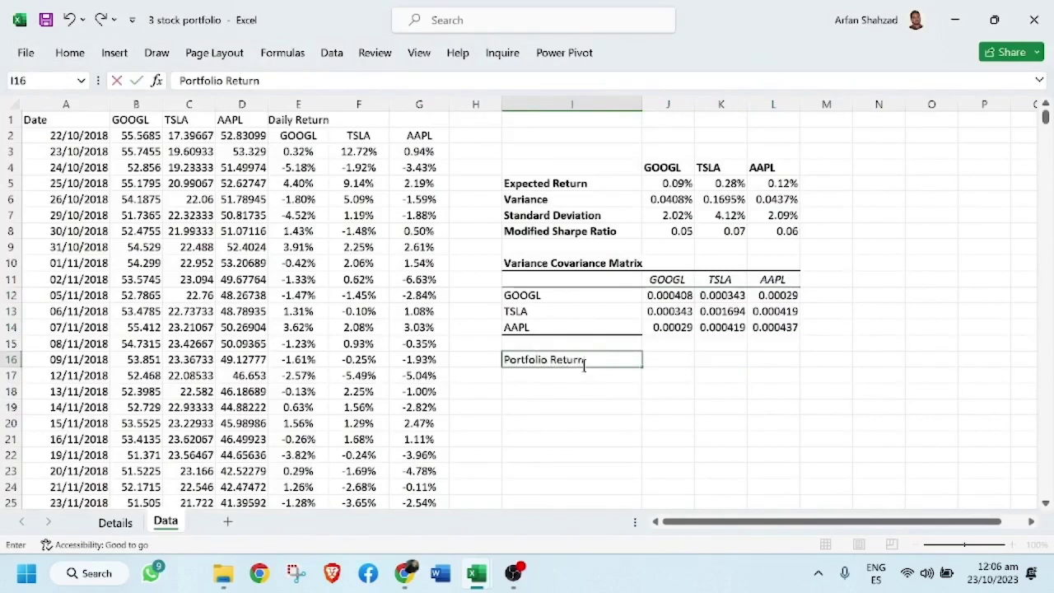
text(rtfolio Return)
click(596, 451)
click(535, 359)
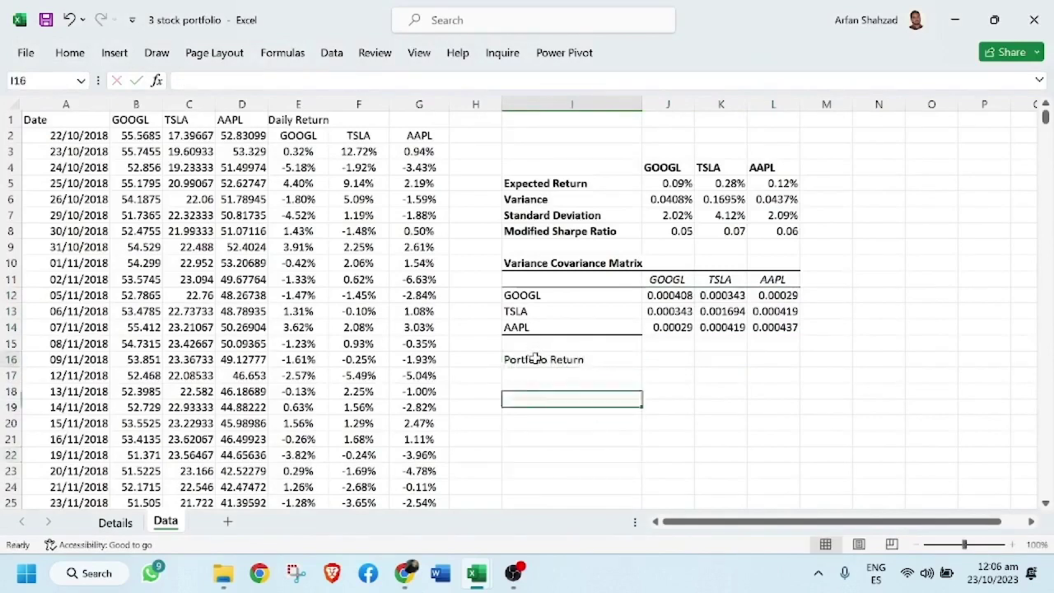
Change the label in I16 to Portfolio Summary and make it bold
double_click(599, 359)
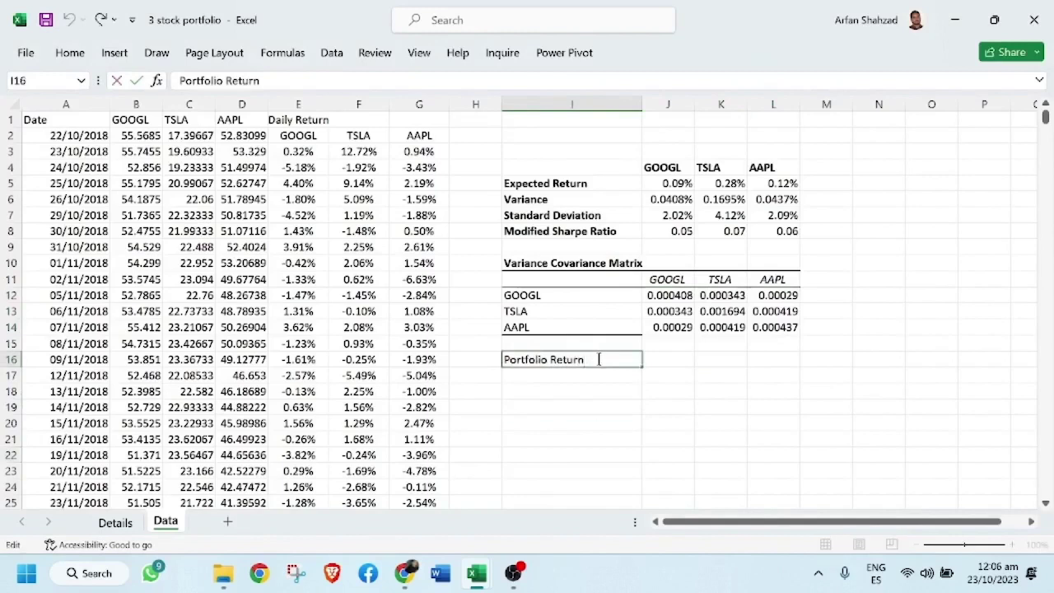
key(BackSpace)
key(BackSpace)
key(BackSpace)
key(BackSpace)
key(BackSpace)
text(Summa)
click(620, 424)
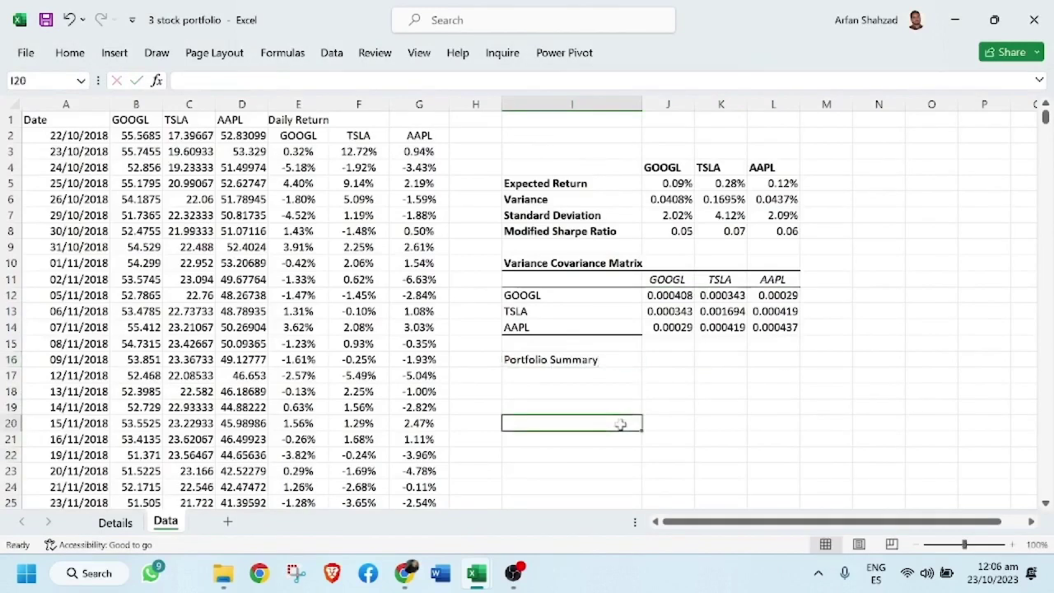
click(556, 362)
key(ctrl+b)
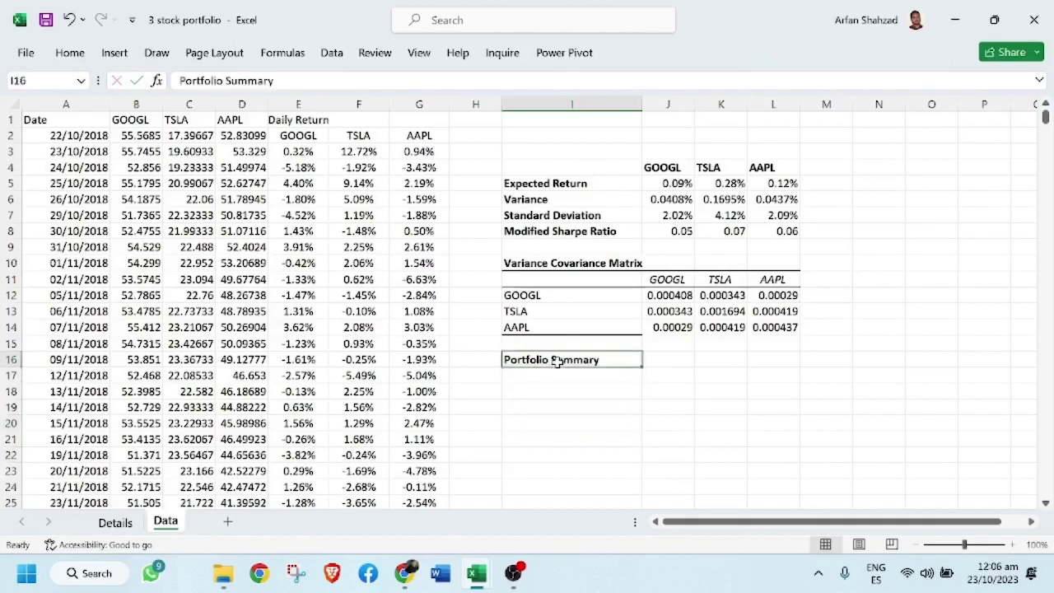
Add a bottom border to the Portfolio Summary heading in I16
click(566, 393)
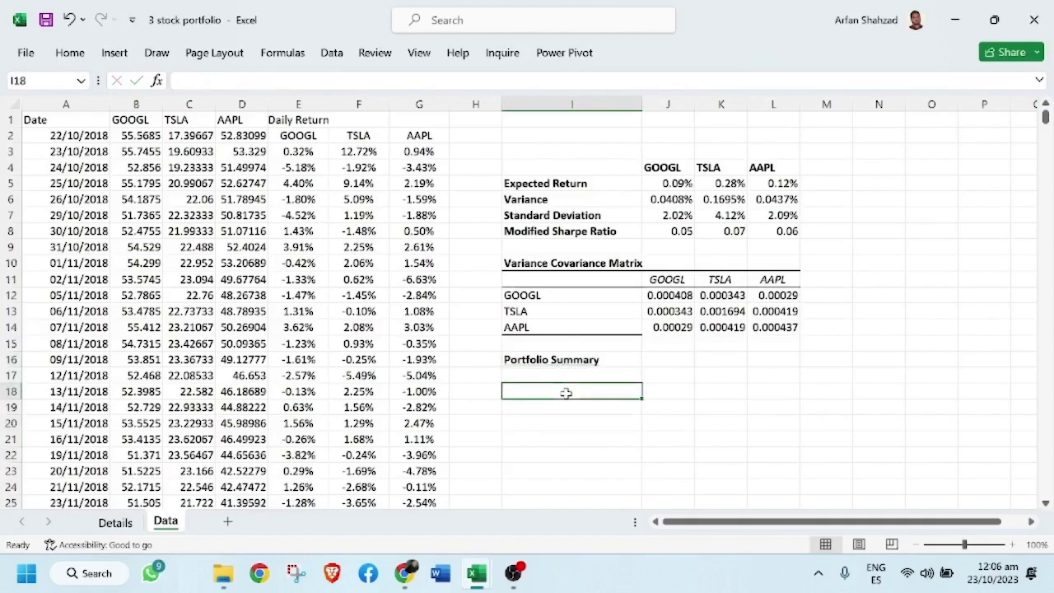
key(ctrl+z)
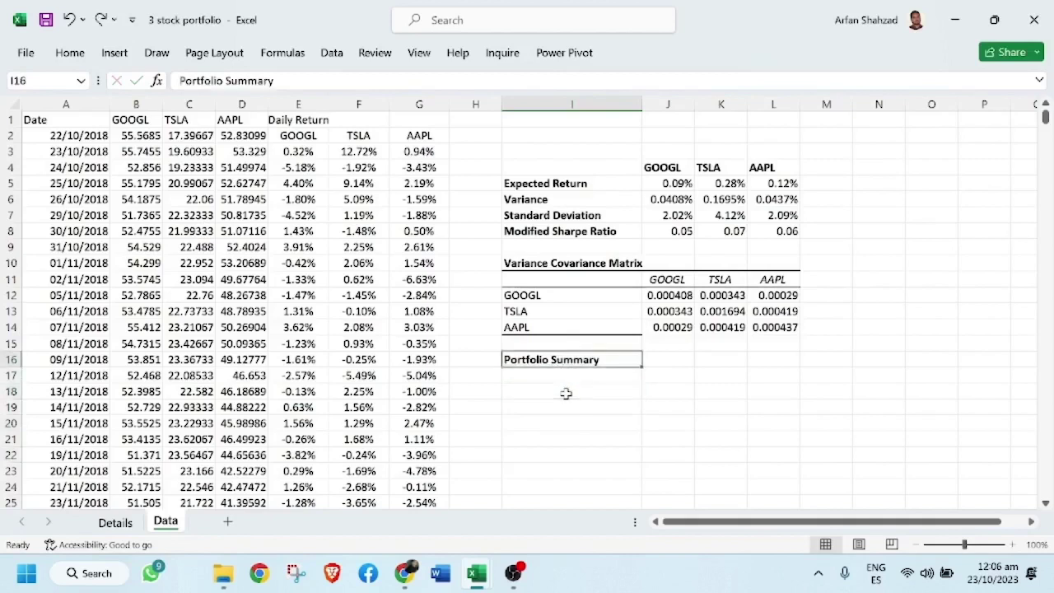
click(71, 54)
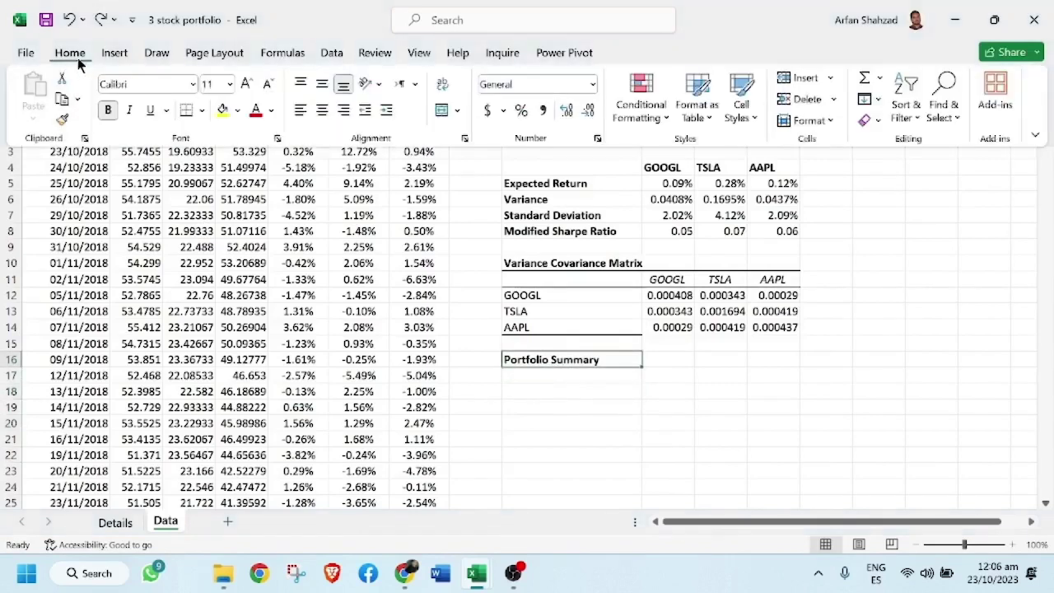
click(186, 113)
click(581, 463)
click(542, 381)
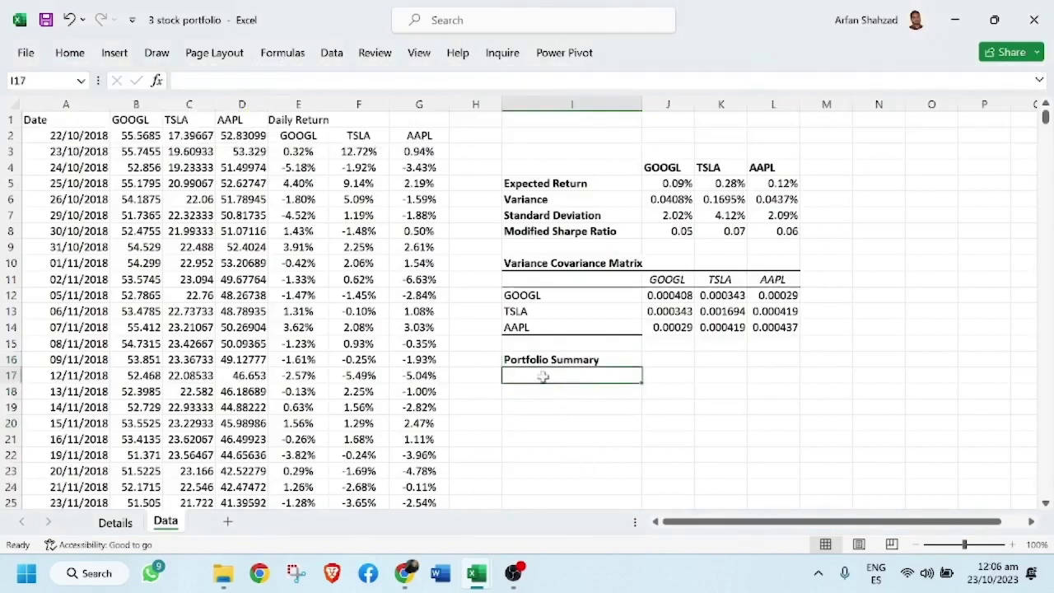
Enter the labels Portfolio Return in I17 and Portfolio Standard Deviation in I18
click(562, 420)
click(545, 380)
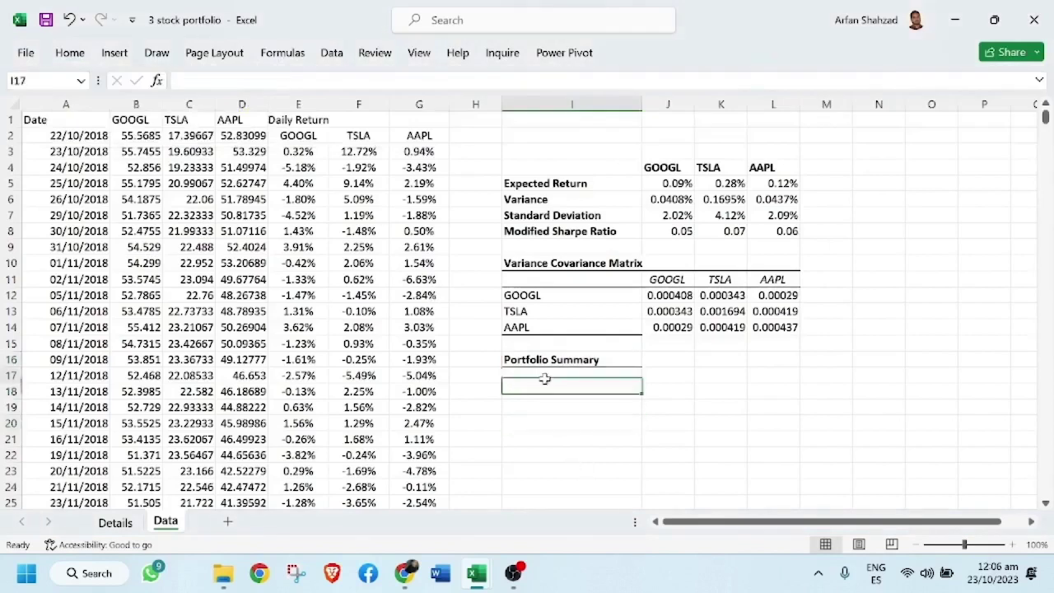
text(Po)
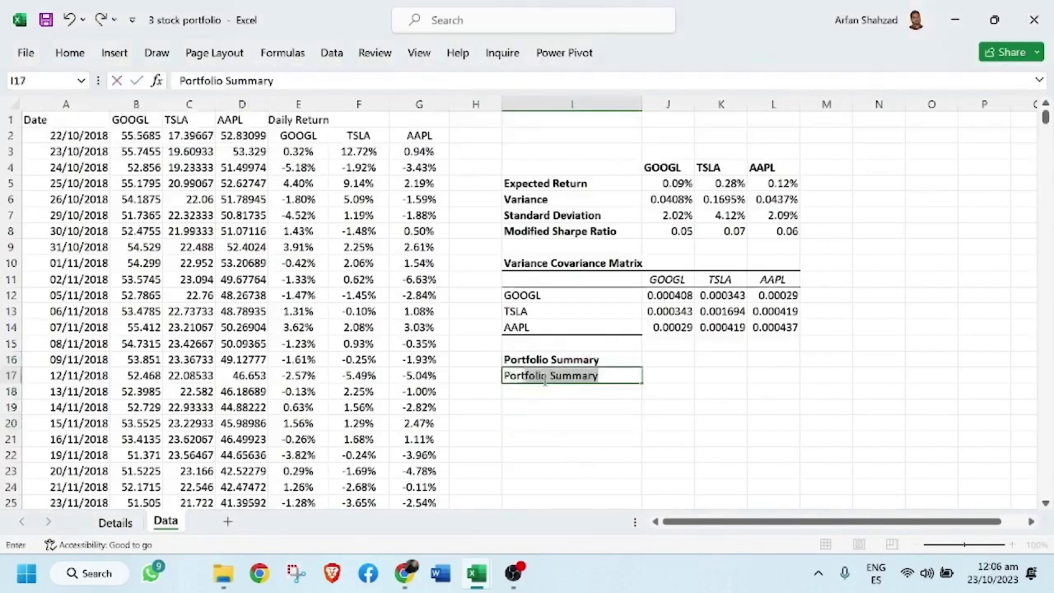
text(rtfolio R)
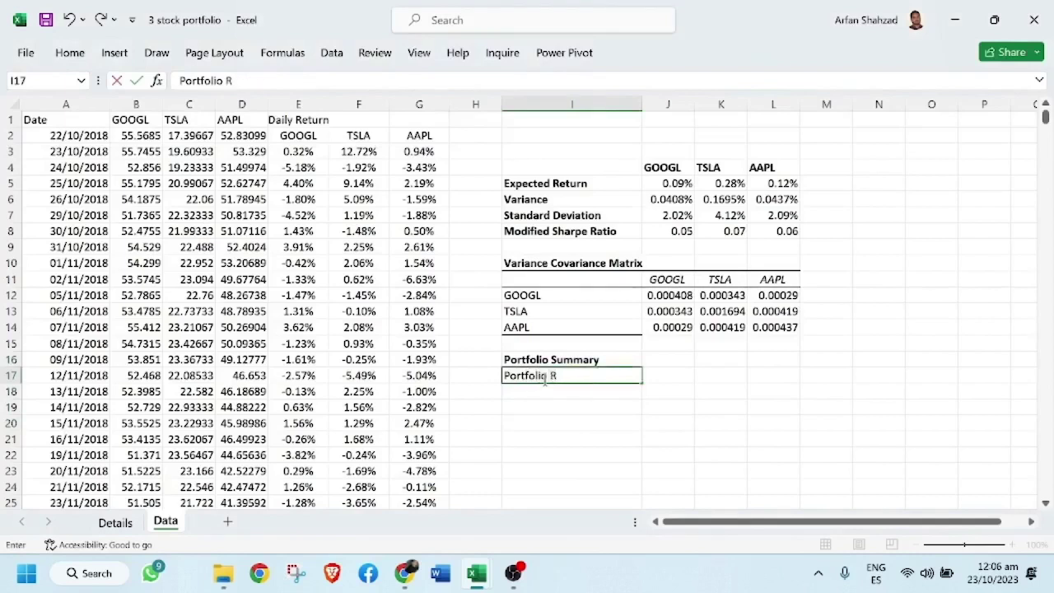
text(eturn)
key(Return)
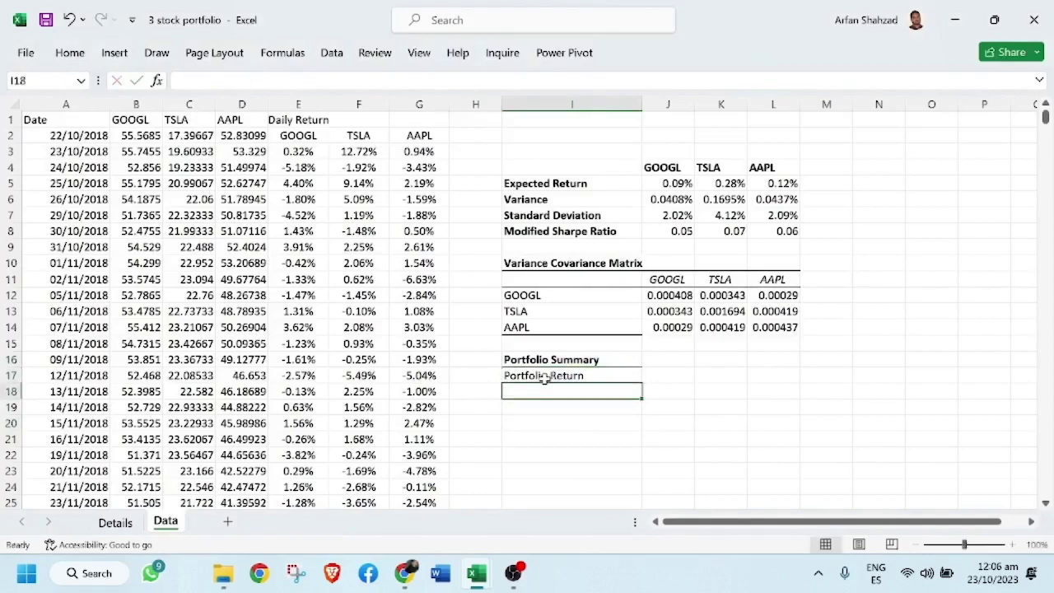
text(Portf)
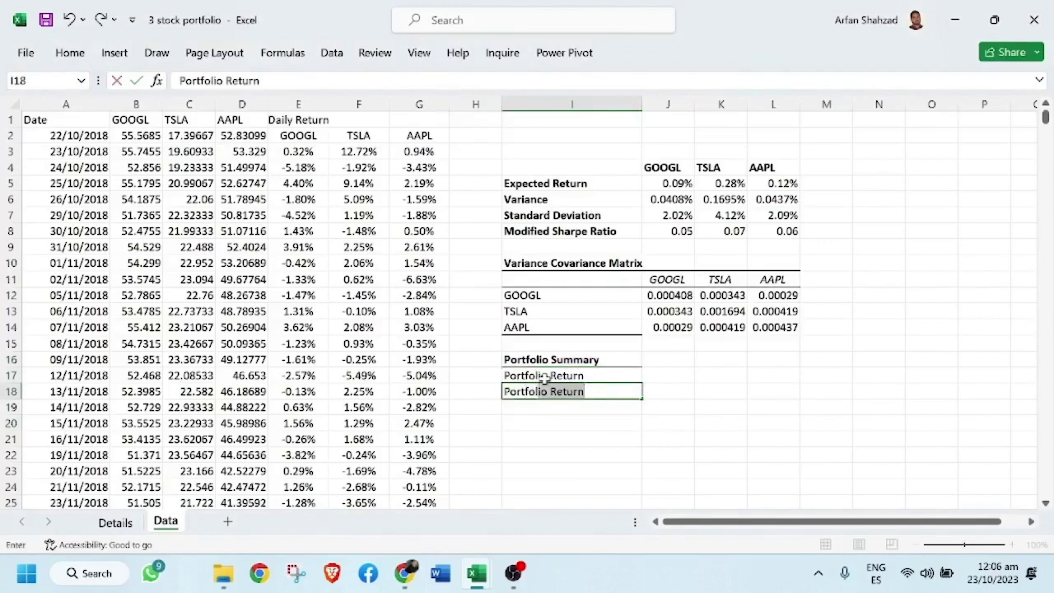
text(olio Stan)
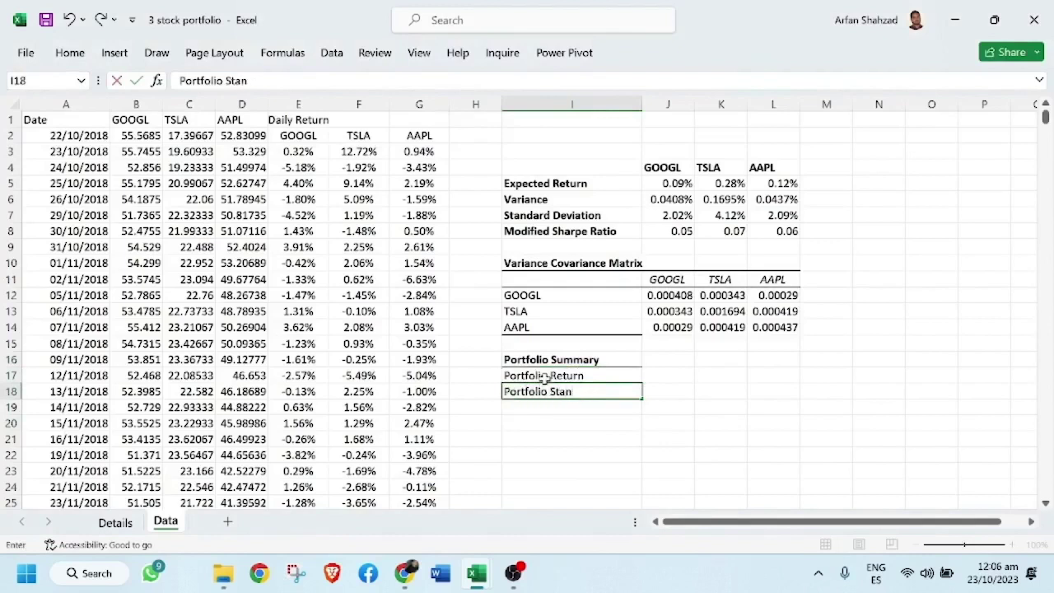
text(dard Devi)
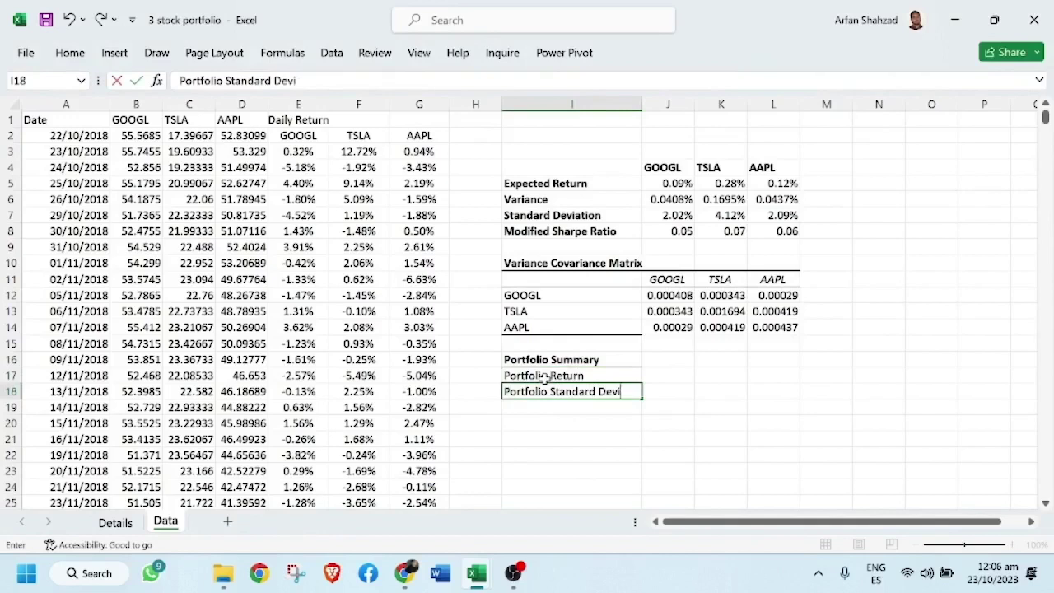
text(ation)
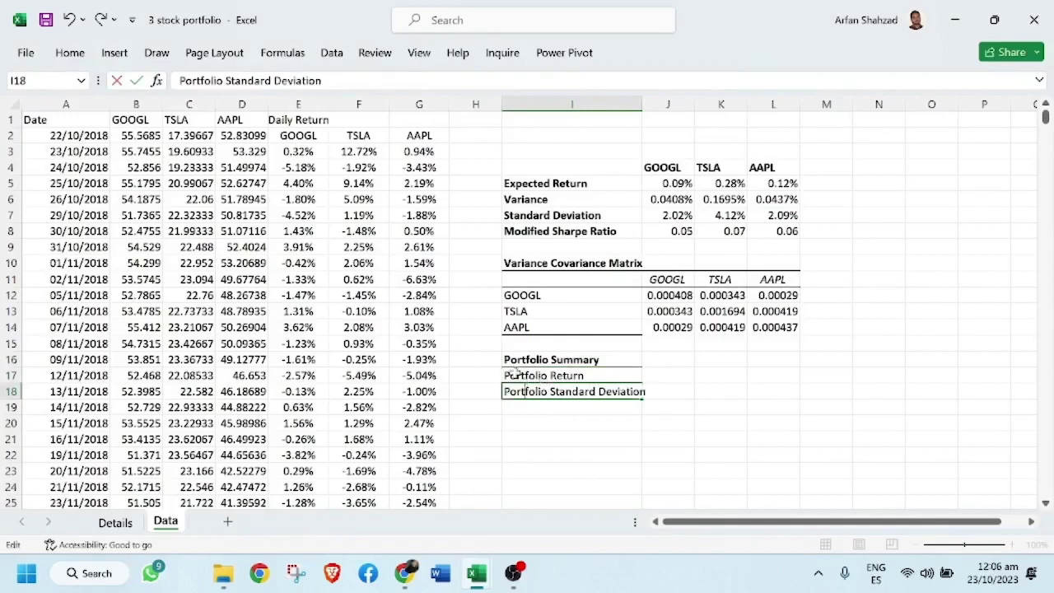
Move the Portfolio Return and Portfolio Standard Deviation labels down one row to I18:I19
drag(513, 372, 530, 387)
key(ctrl+c)
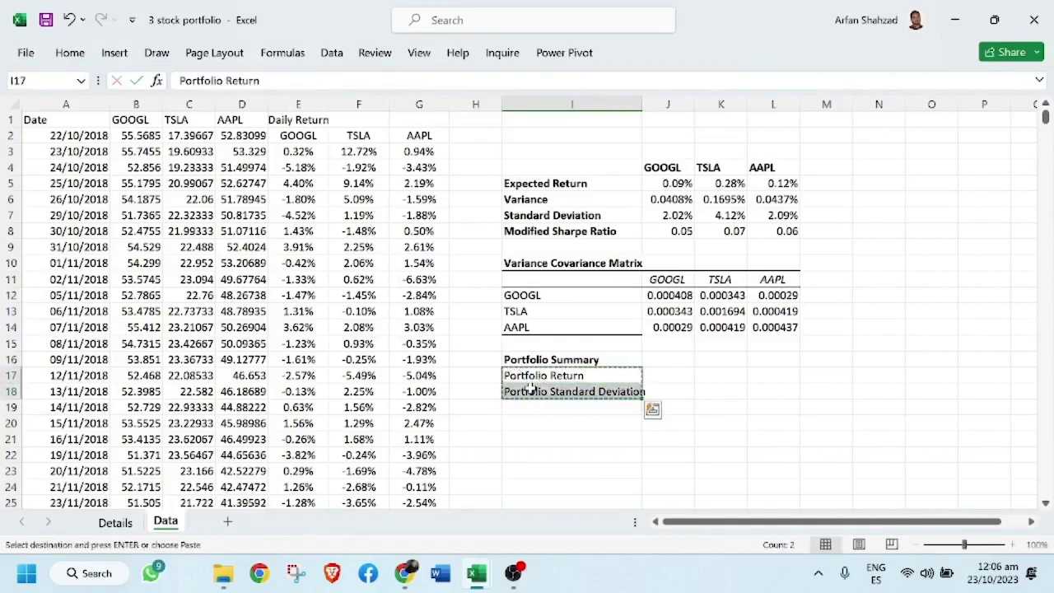
key(Down)
key(ctrl+v)
Enter the label Portfolio Weights in I17 and widen column I slightly to fit the summary labels
key(Up)
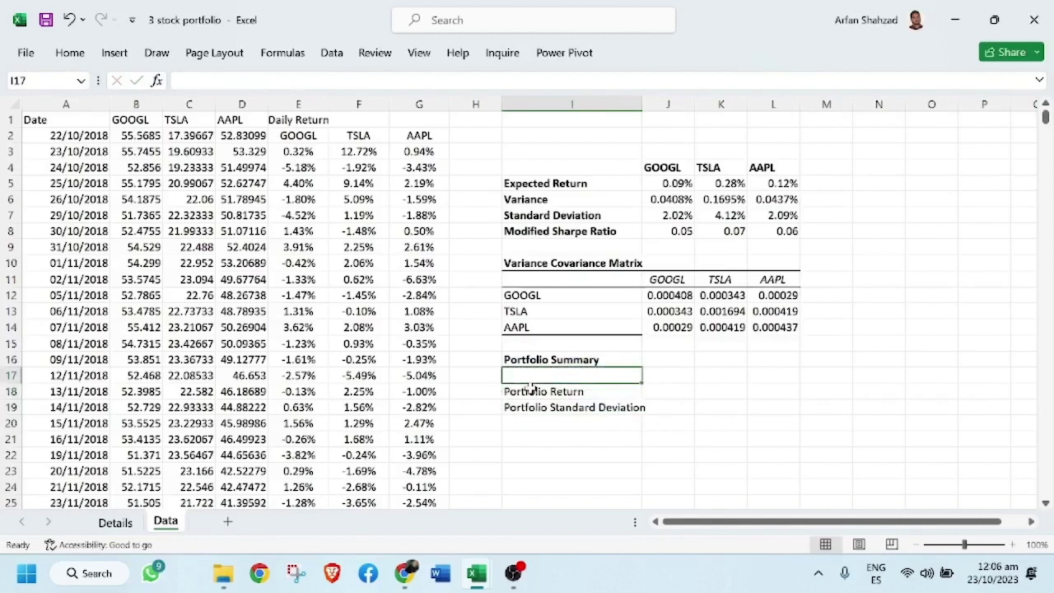
text(W)
key(BackSpace)
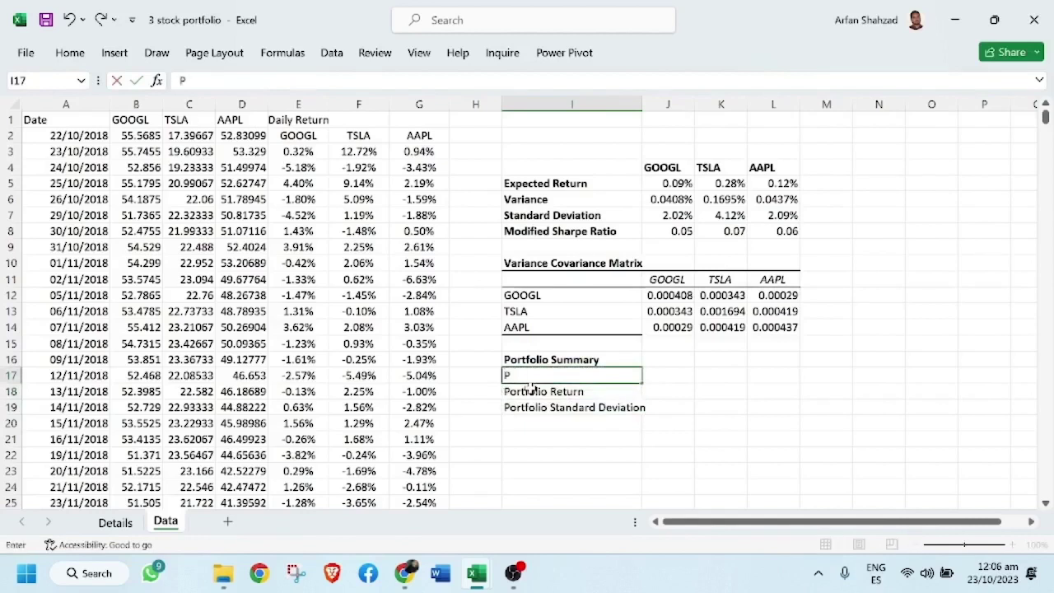
text(Portfolio)
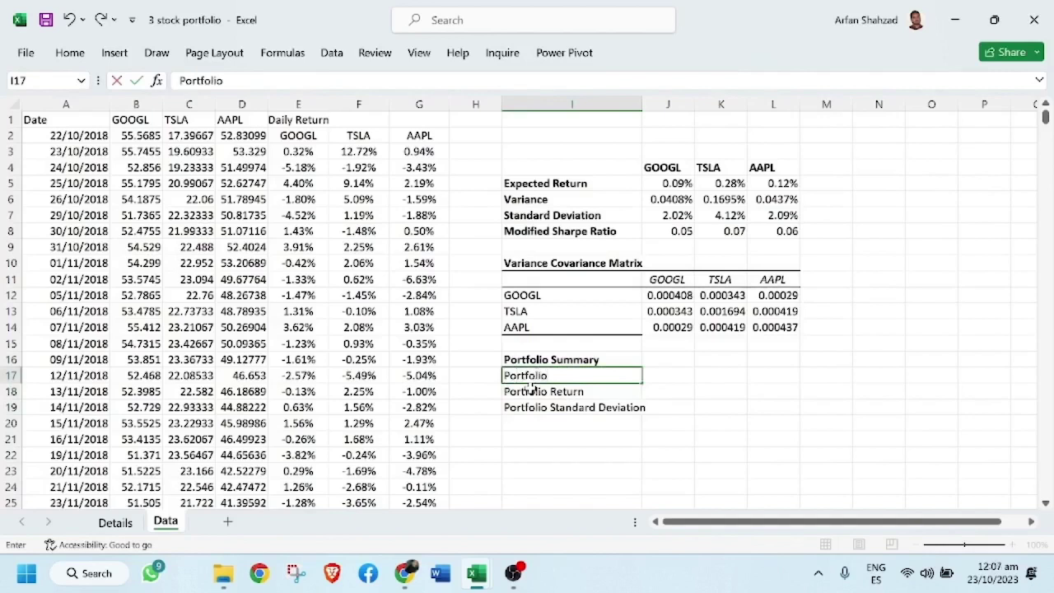
text( Weights)
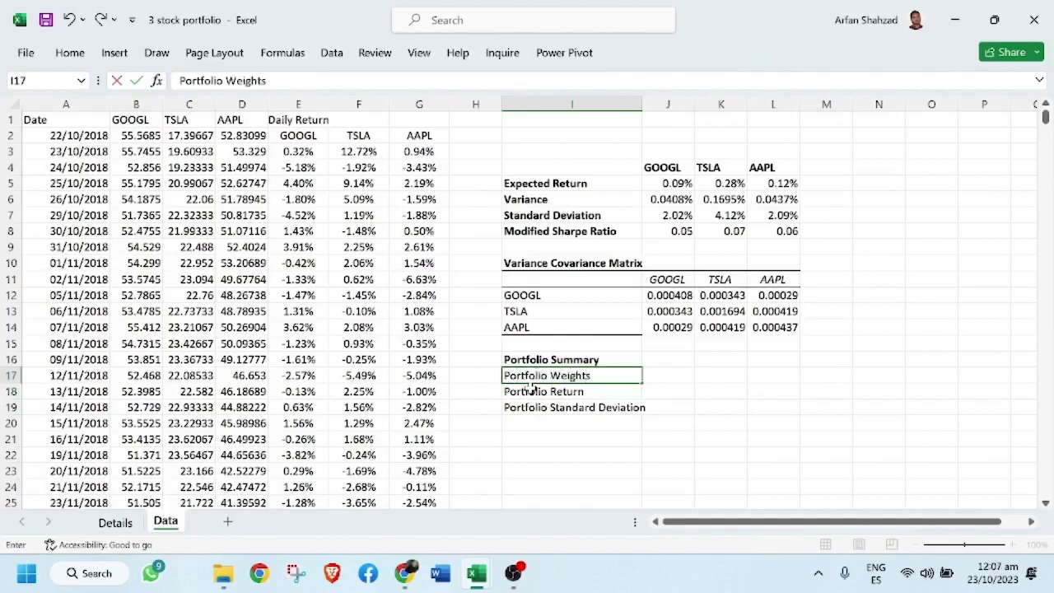
key(Return)
key(Return)
key(Return)
key(Return)
key(Return)
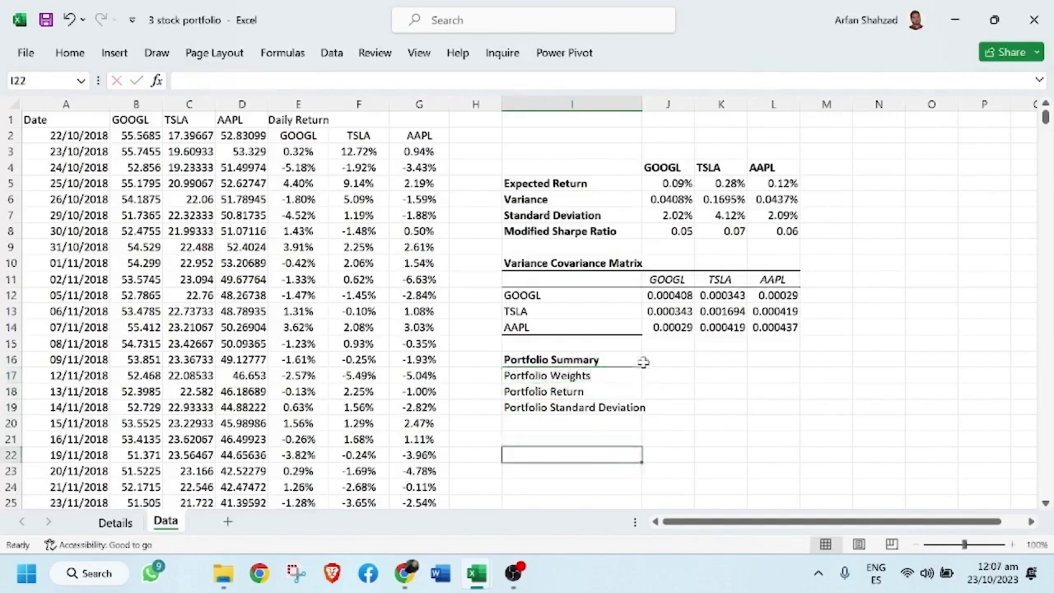
drag(641, 108, 649, 110)
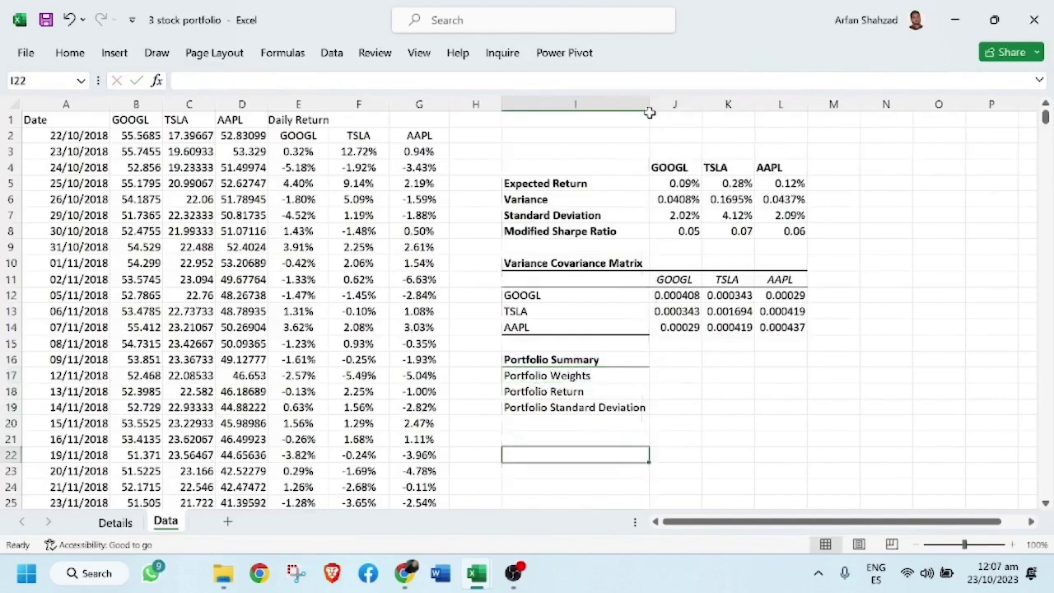
click(668, 376)
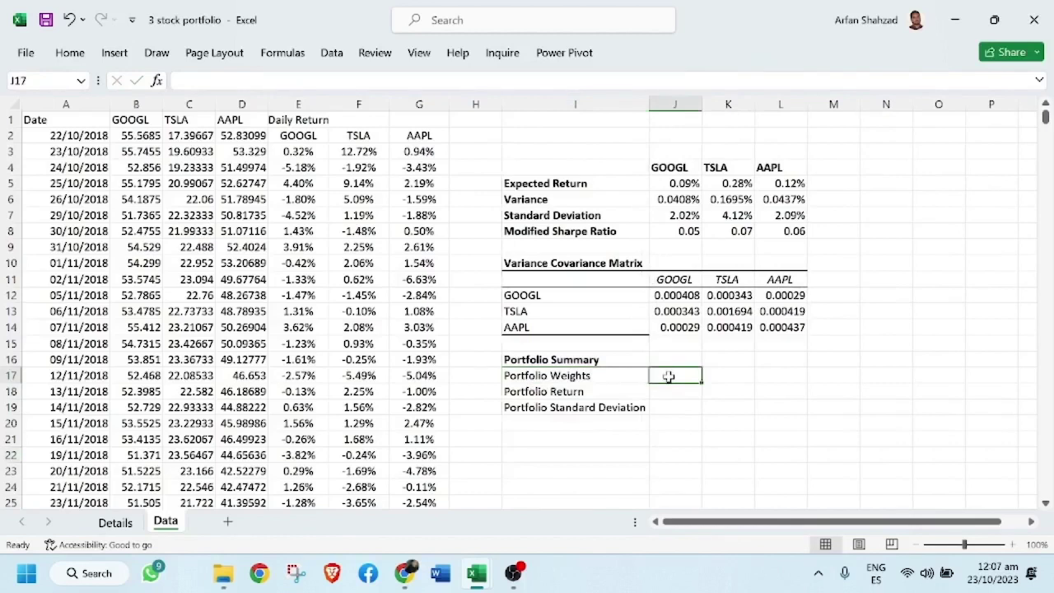
text(=)
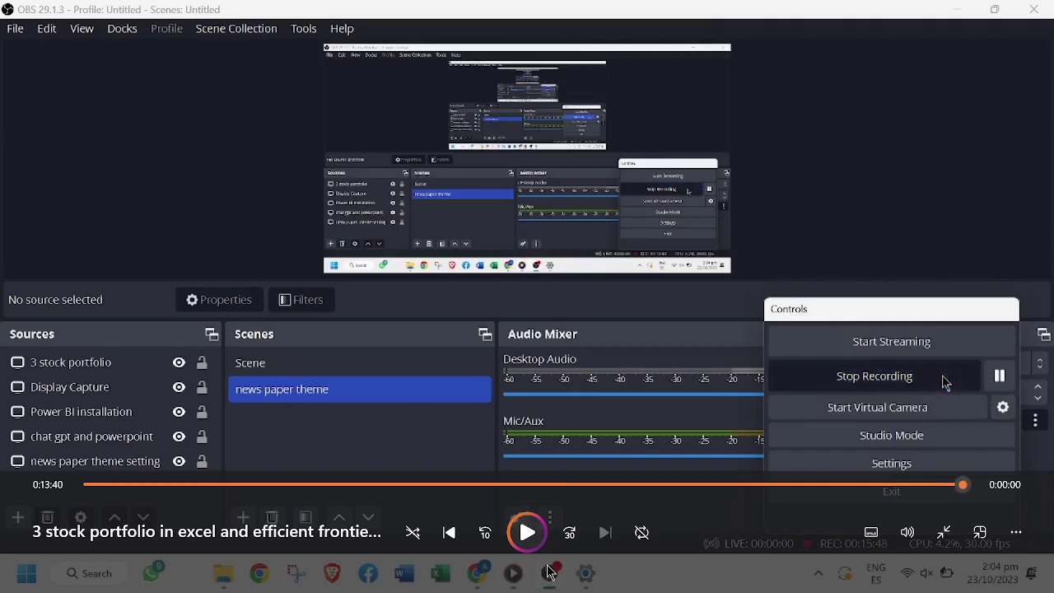
key(Escape)
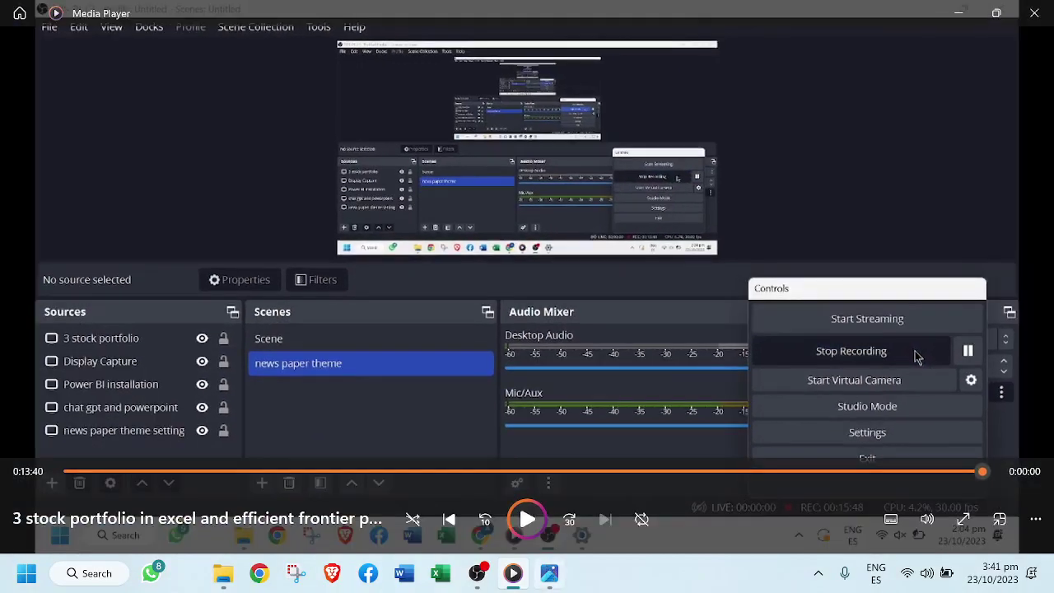
click(477, 573)
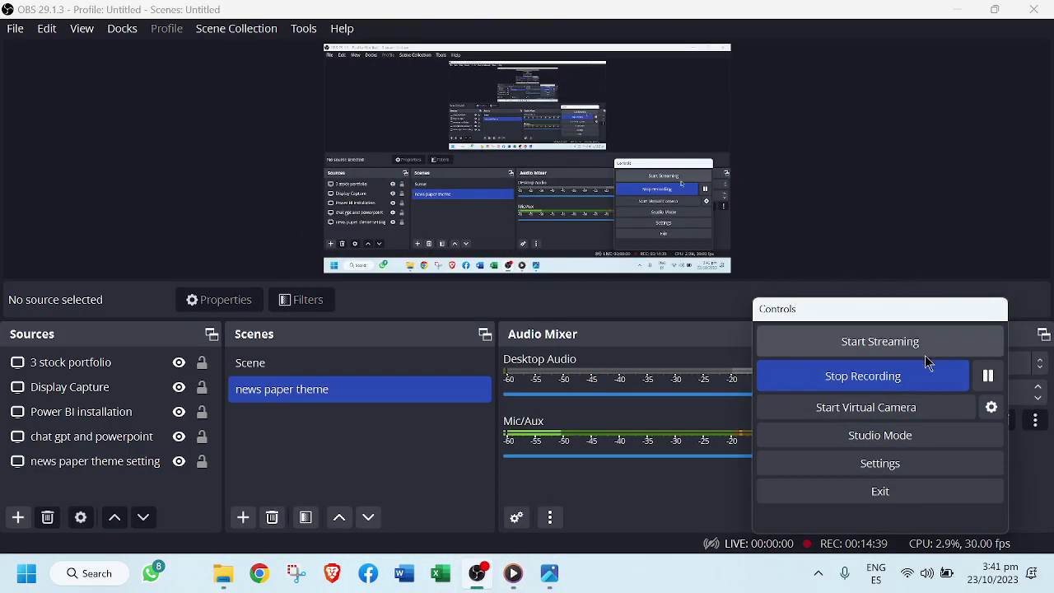